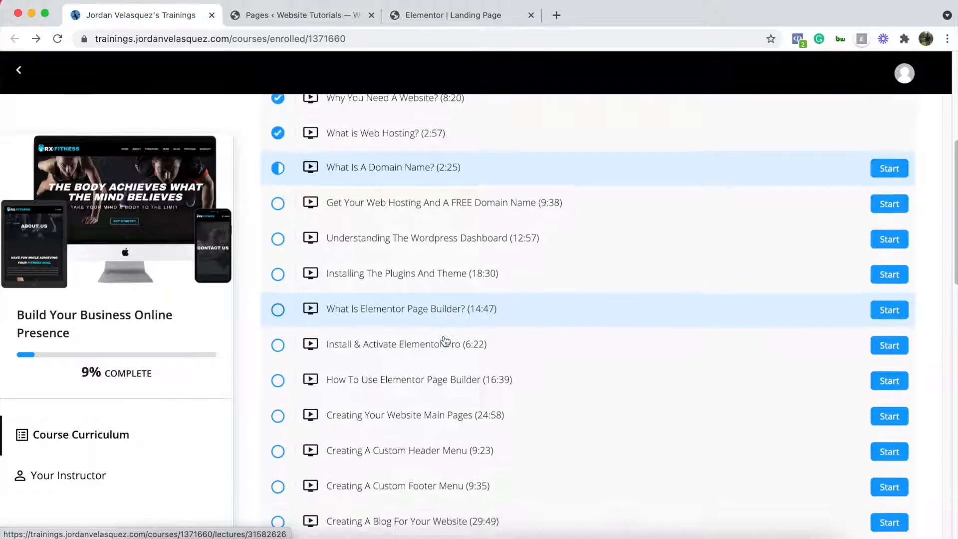
# - Scroll down the Build Your Business Online Presence lesson list, which shows 9% complete
pyautogui.scroll(-2, 446, 339)
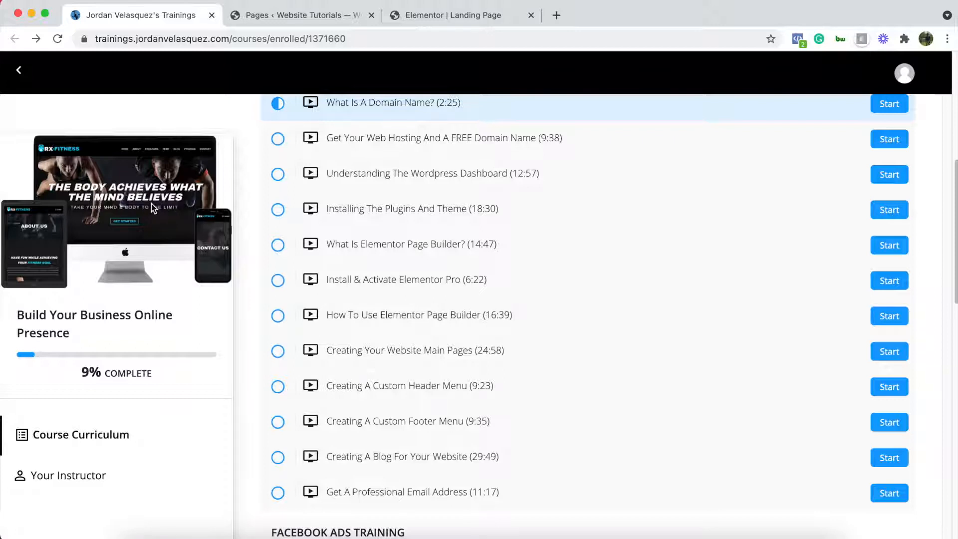
# - Scroll the curriculum back to the top and switch to the Dr. Coleman landing page tab
pyautogui.scroll(-1, 427, 254)
pyautogui.scroll(3, 434, 260)
pyautogui.scroll(5, 442, 272)
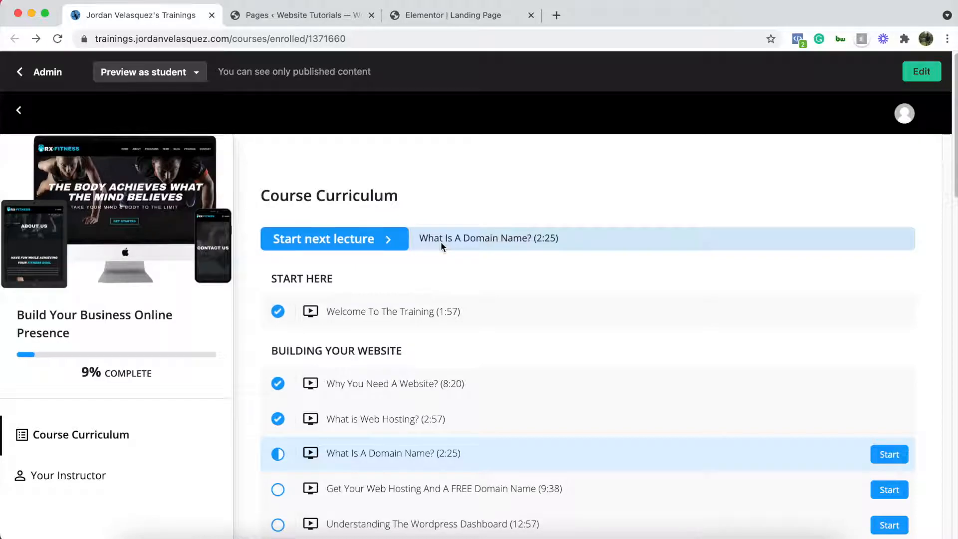
pyautogui.click(496, 20)
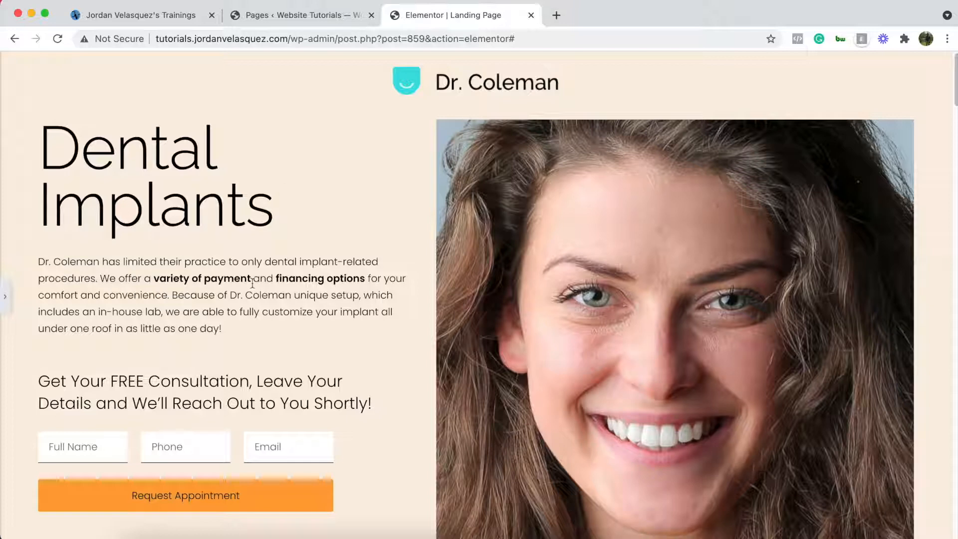
# - Scroll down to the consultation form and expand the Elementor editing panel again
pyautogui.scroll(-3, 207, 297)
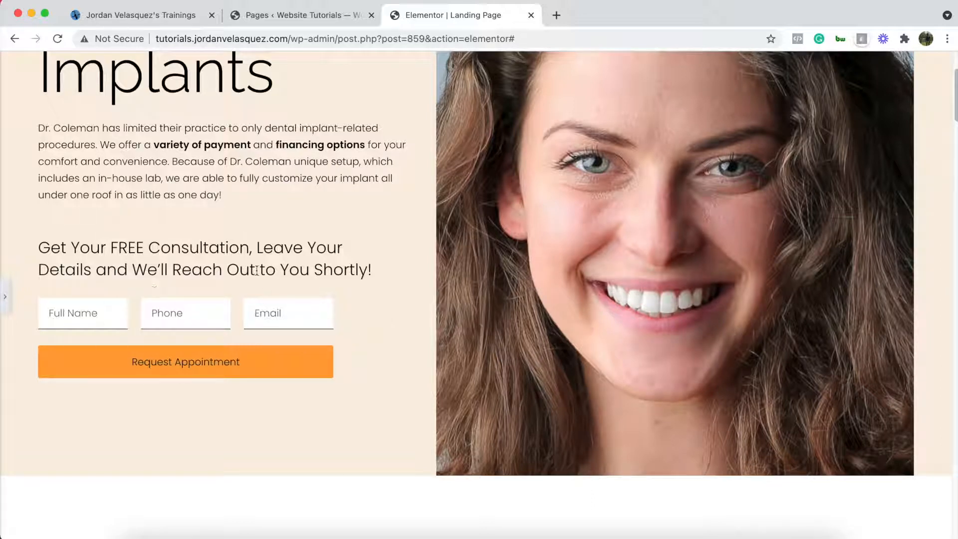
pyautogui.click(5, 297)
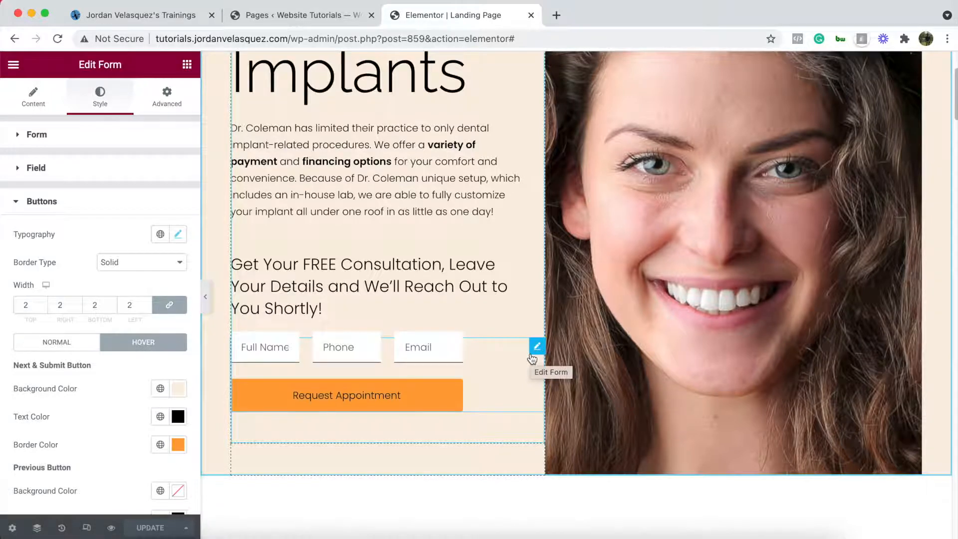
# - Duplicate the Dental Implants hero section
pyautogui.scroll(3, 532, 358)
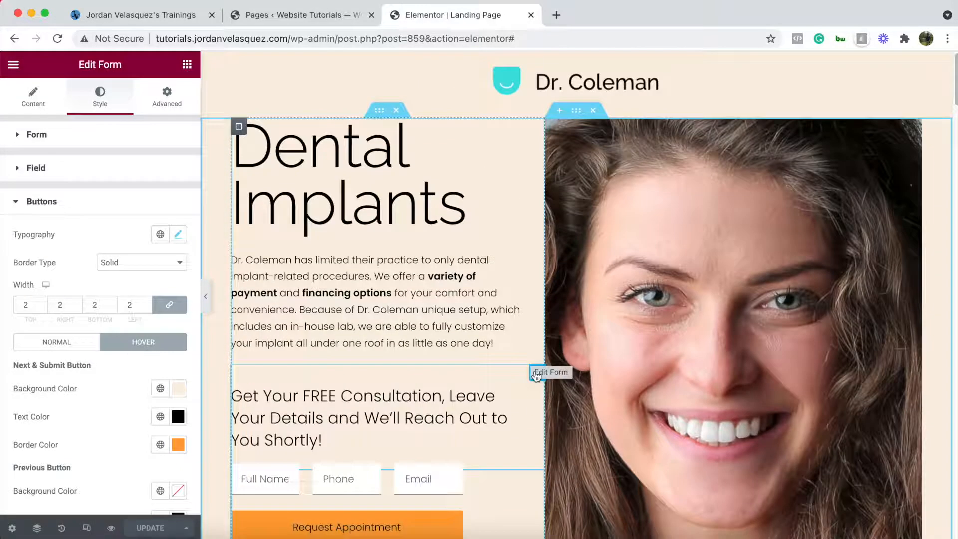
pyautogui.rightClick(577, 111)
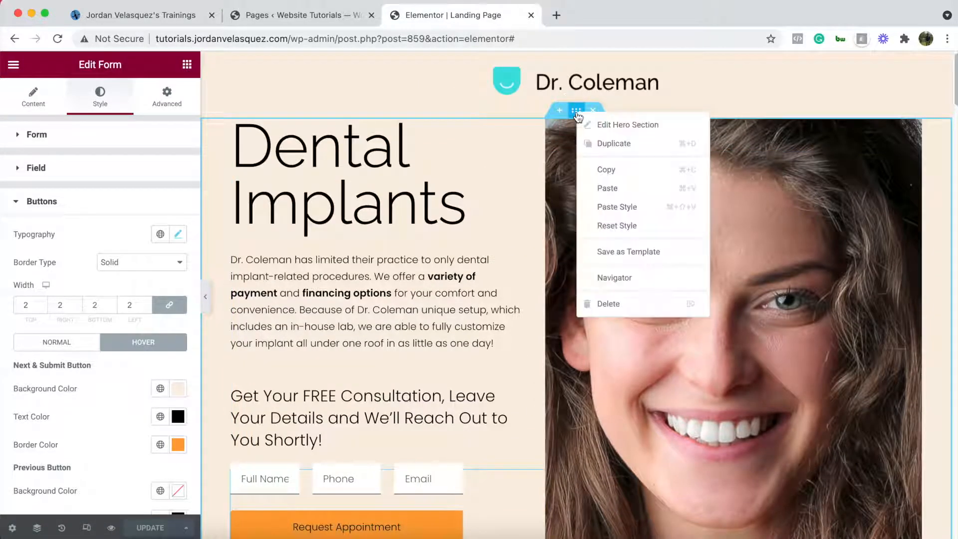
pyautogui.click(618, 144)
pyautogui.scroll(-10, 478, 367)
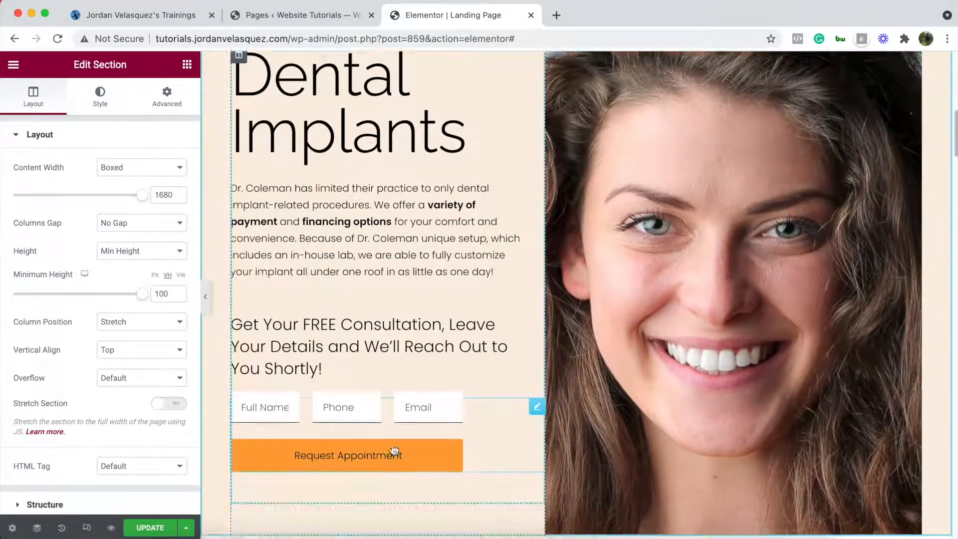
pyautogui.scroll(-2, 511, 235)
# - Delete the consultation heading and the form from the duplicated section
pyautogui.rightClick(535, 210)
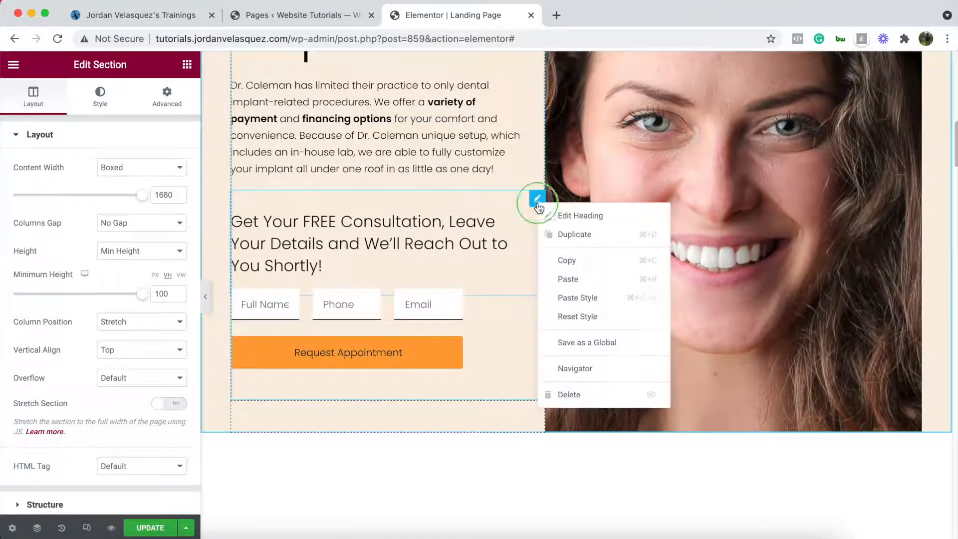
pyautogui.click(569, 394)
pyautogui.rightClick(536, 193)
pyautogui.click(574, 394)
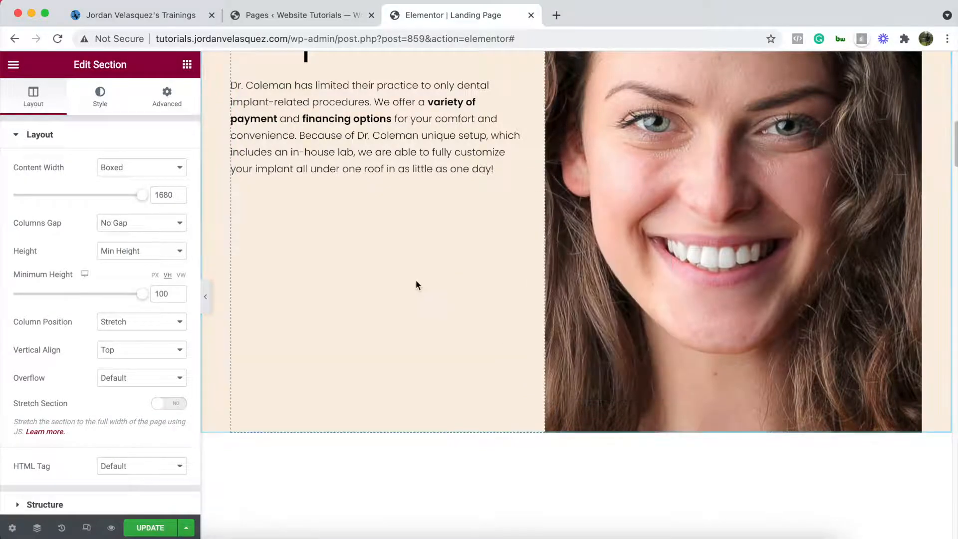
pyautogui.scroll(5, 415, 279)
pyautogui.scroll(-2, 379, 232)
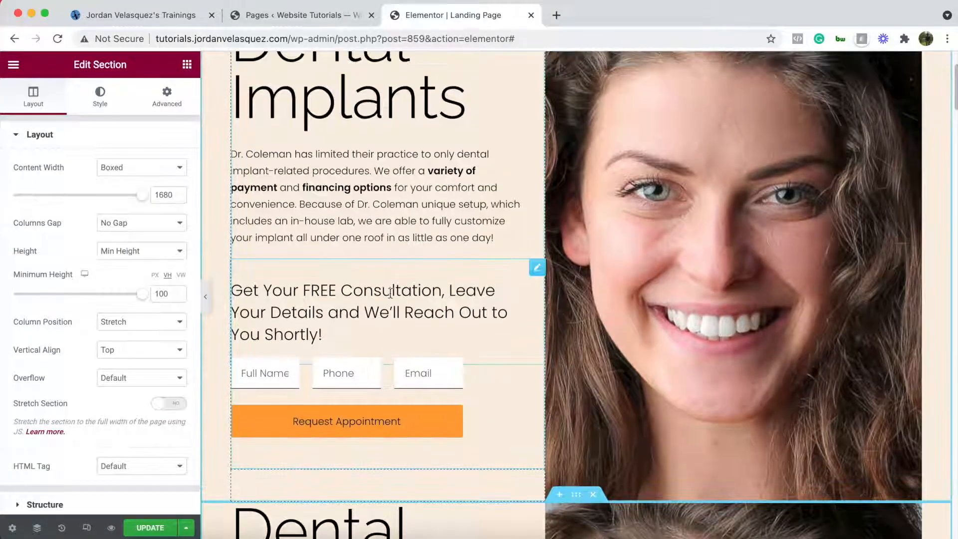
pyautogui.click(537, 269)
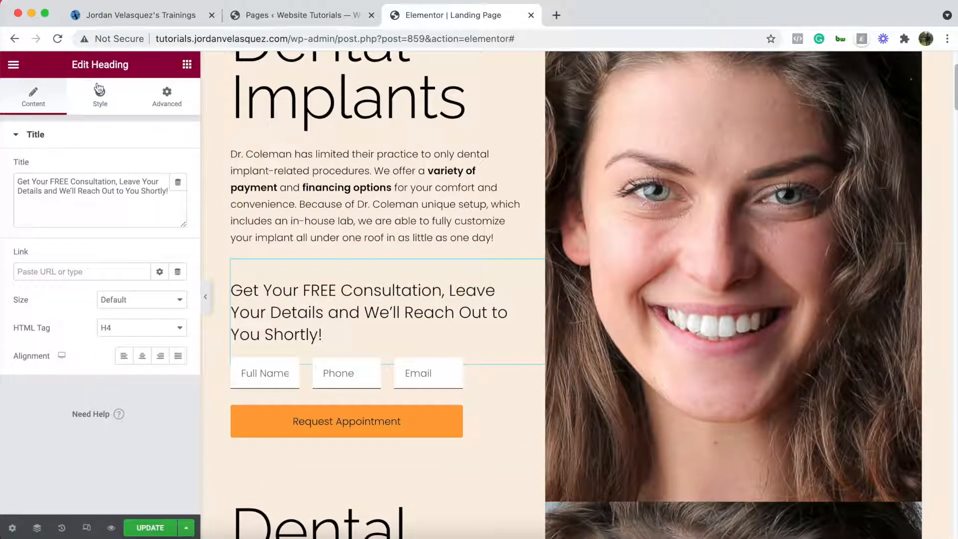
pyautogui.scroll(-8, 481, 319)
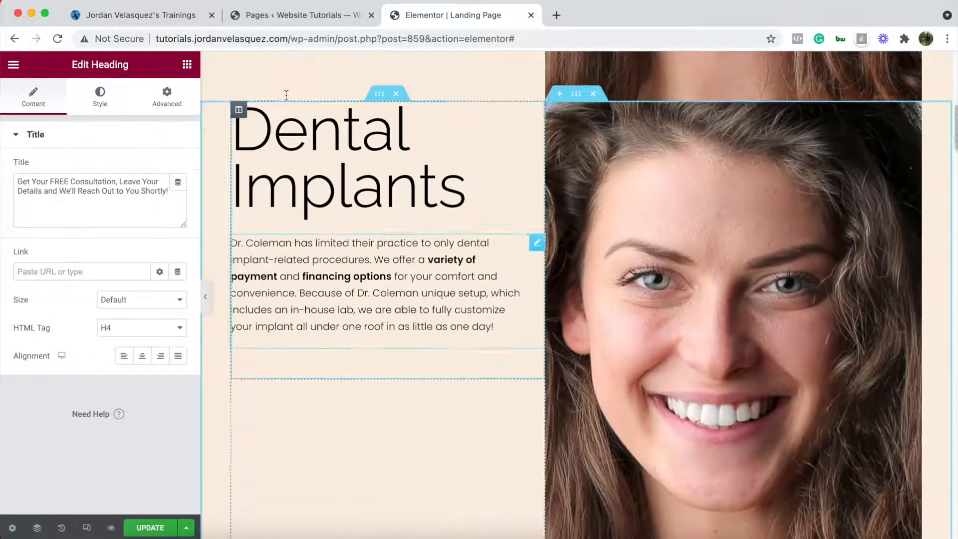
pyautogui.click(185, 65)
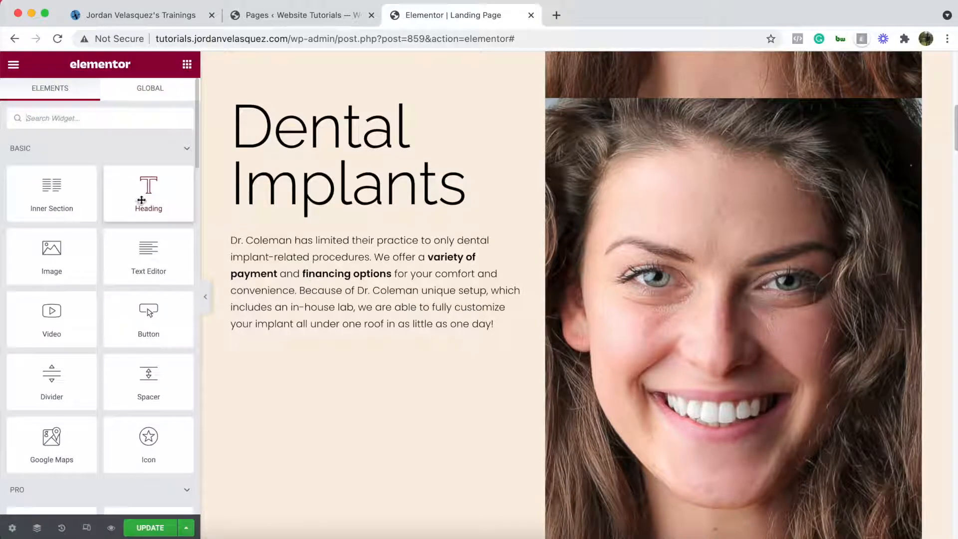
# - Add a heading below the copy's paragraph with the text 'Get Your FREE Consultation'
pyautogui.moveTo(142, 200); pyautogui.dragTo(360, 361)
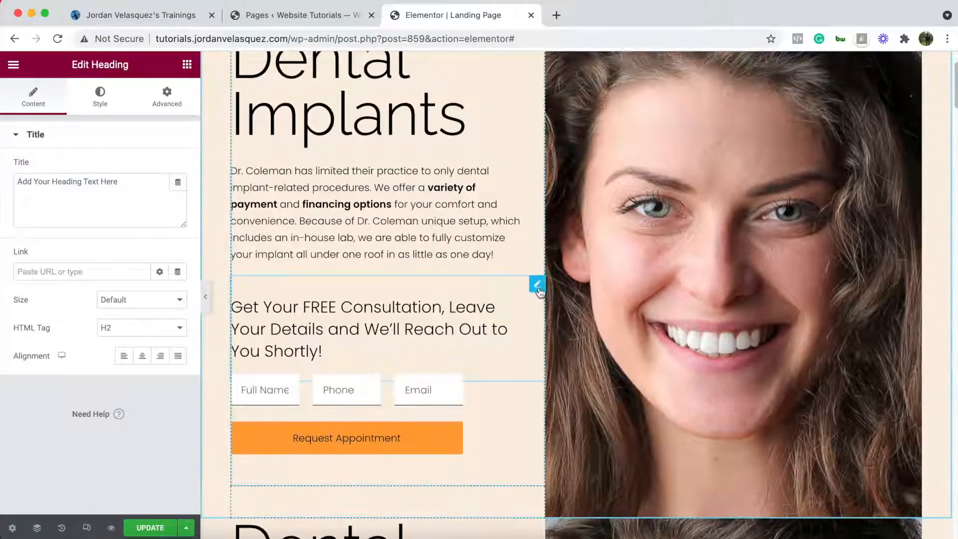
pyautogui.tripleClick(83, 190)
pyautogui.press('super+c')
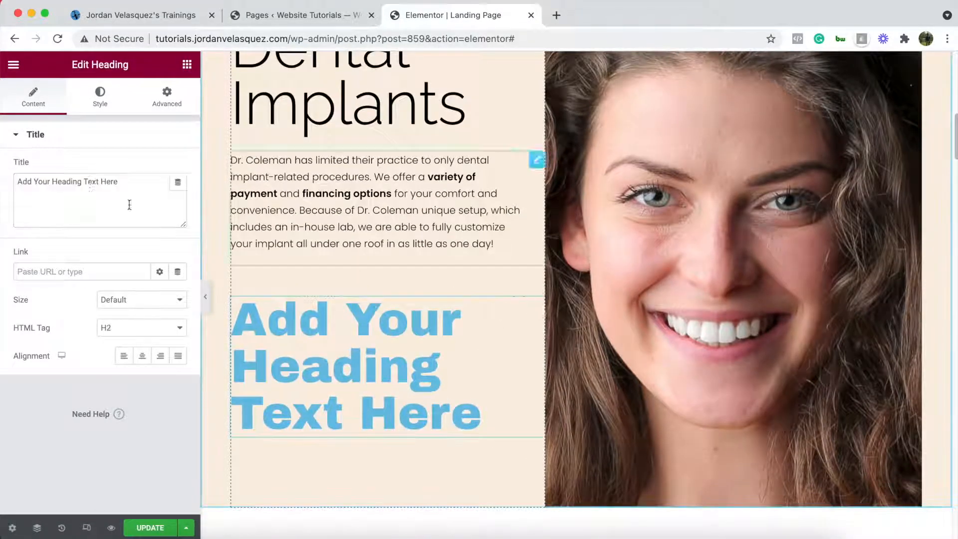
pyautogui.click(80, 175)
pyautogui.tripleClick(80, 176)
pyautogui.press('super+v')
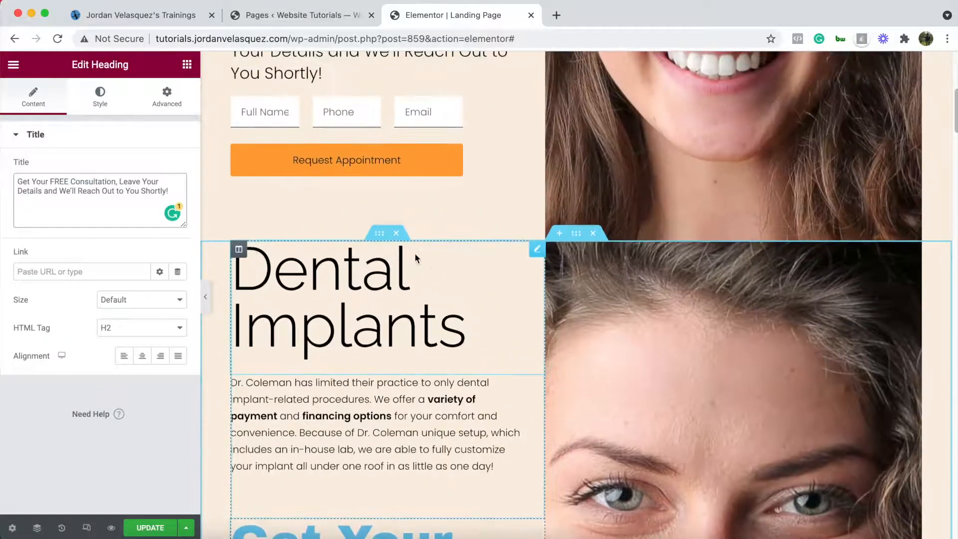
# - Check the original consultation heading's typography style settings
pyautogui.scroll(3, 414, 253)
pyautogui.click(536, 146)
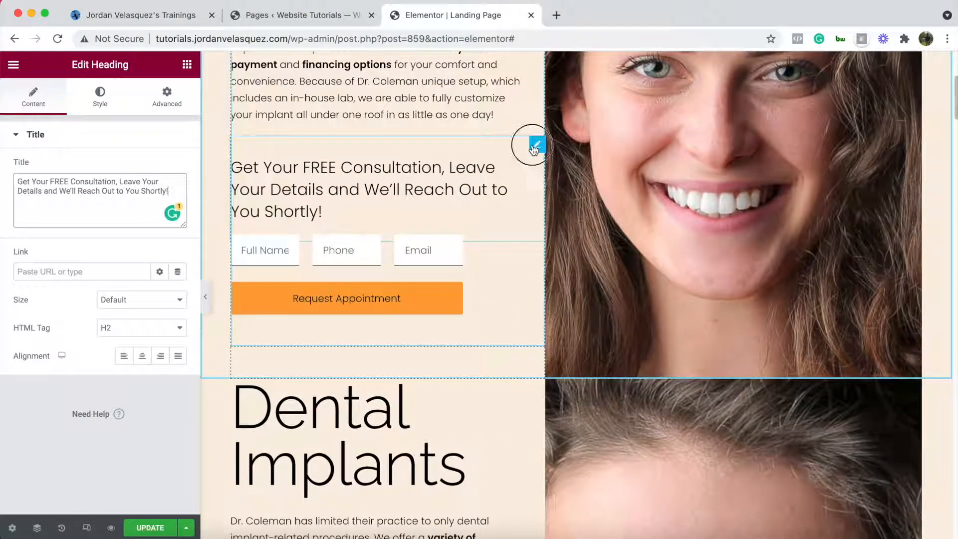
pyautogui.click(100, 106)
pyautogui.click(178, 195)
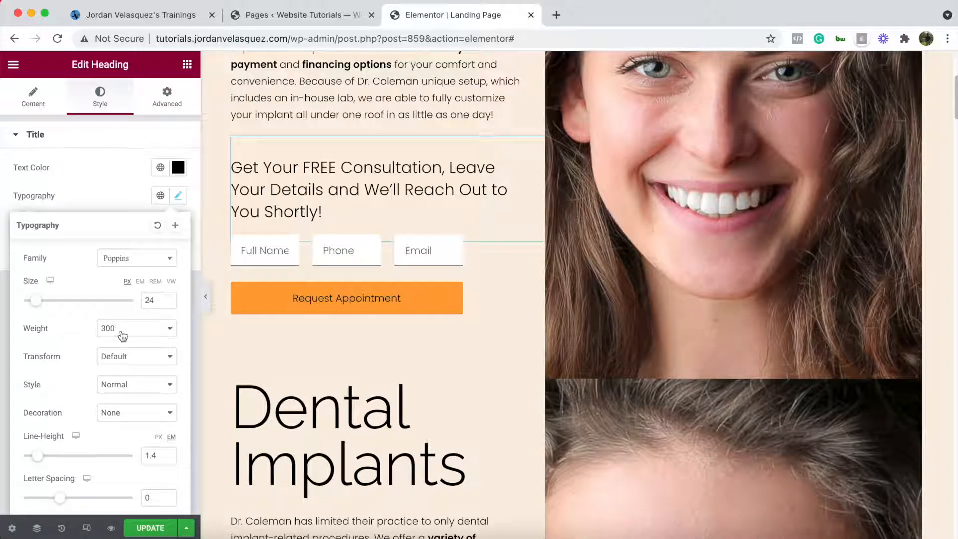
pyautogui.scroll(-7, 473, 270)
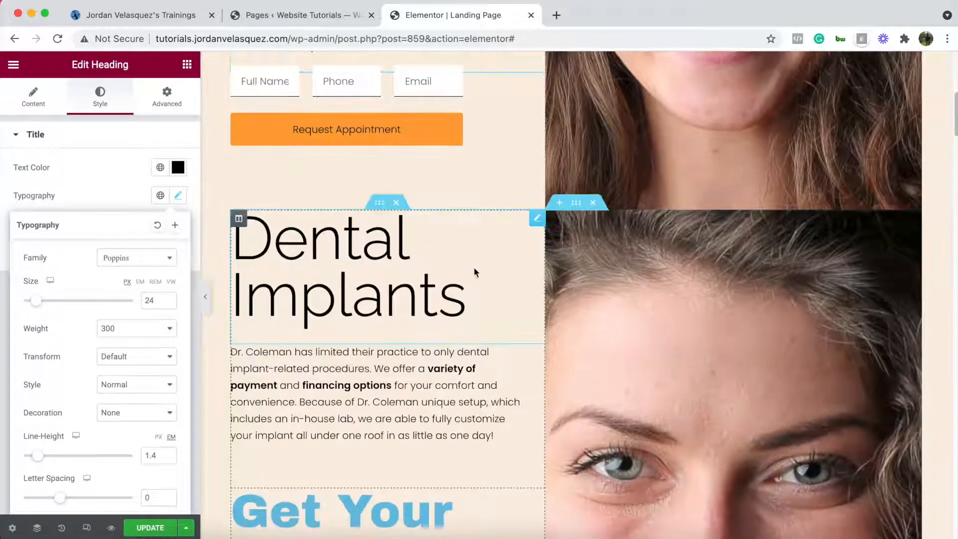
# - Set the new heading's typography to Poppins, 24 px, weight 300
pyautogui.click(536, 330)
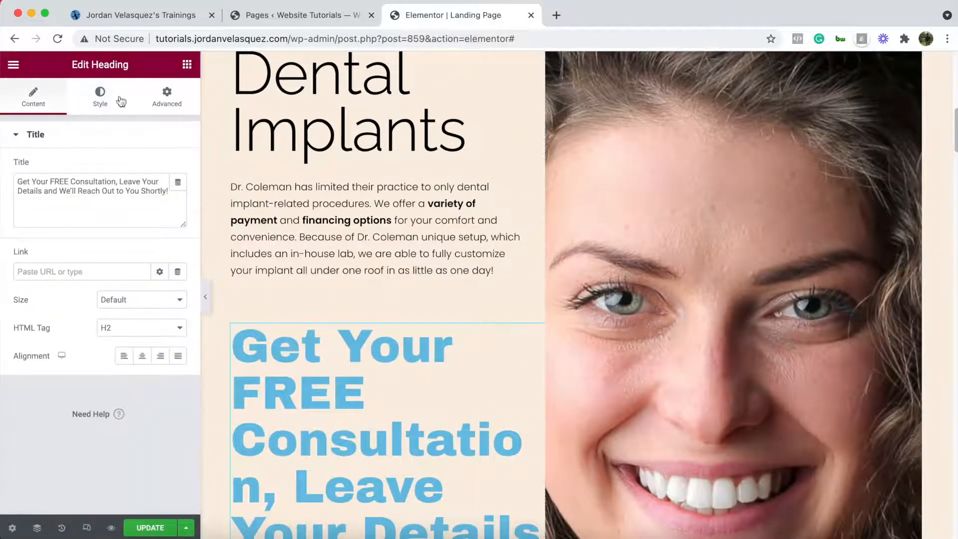
pyautogui.click(102, 95)
pyautogui.click(177, 195)
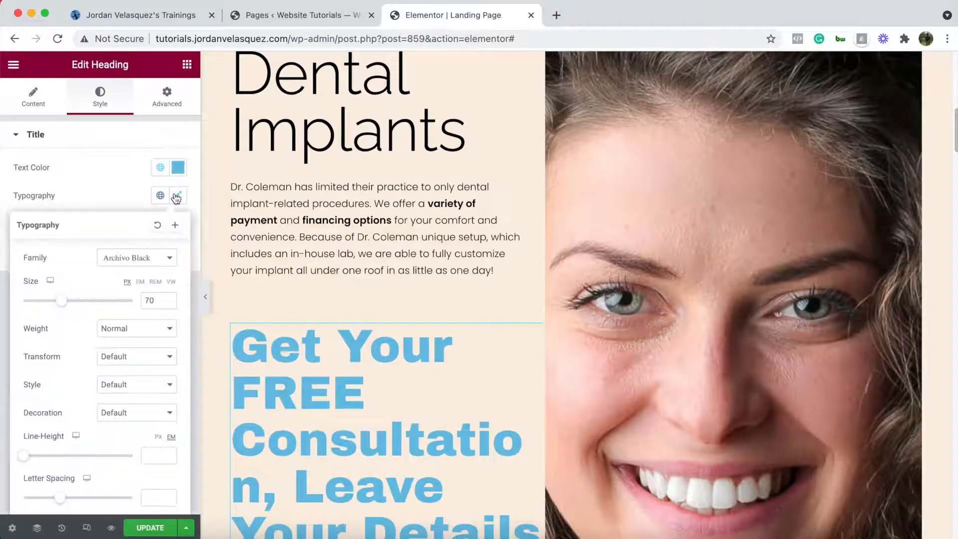
pyautogui.doubleClick(150, 300)
pyautogui.write('2')
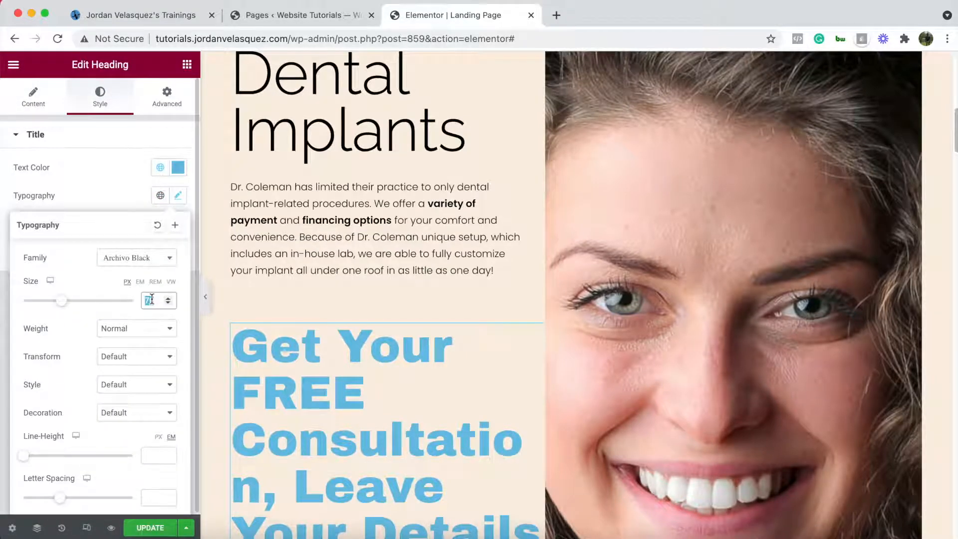
pyautogui.write('4')
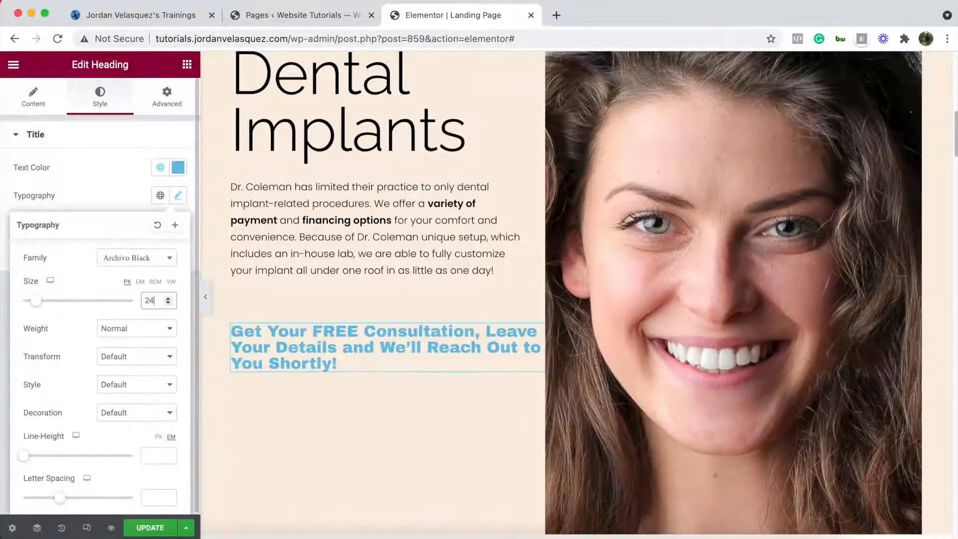
pyautogui.click(166, 263)
pyautogui.write('popp')
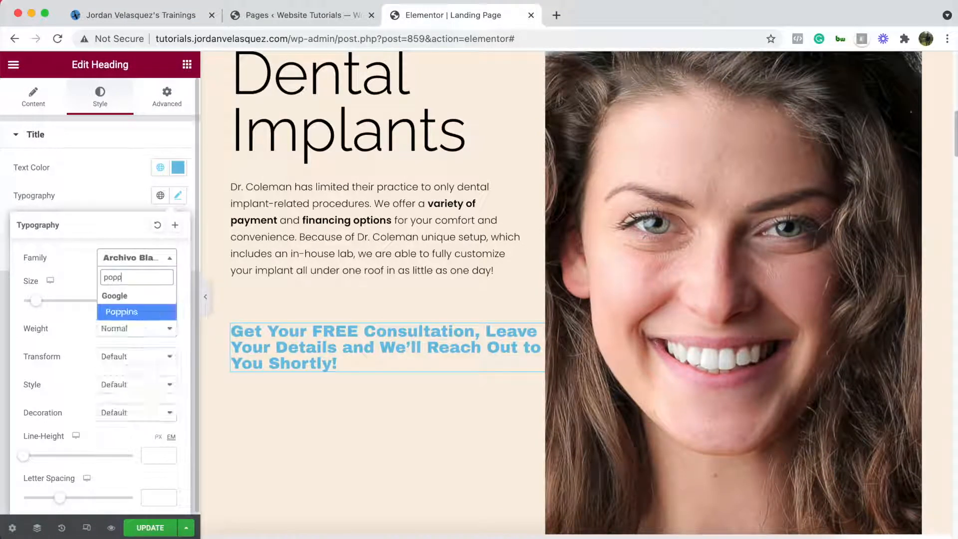
pyautogui.click(142, 312)
pyautogui.click(139, 328)
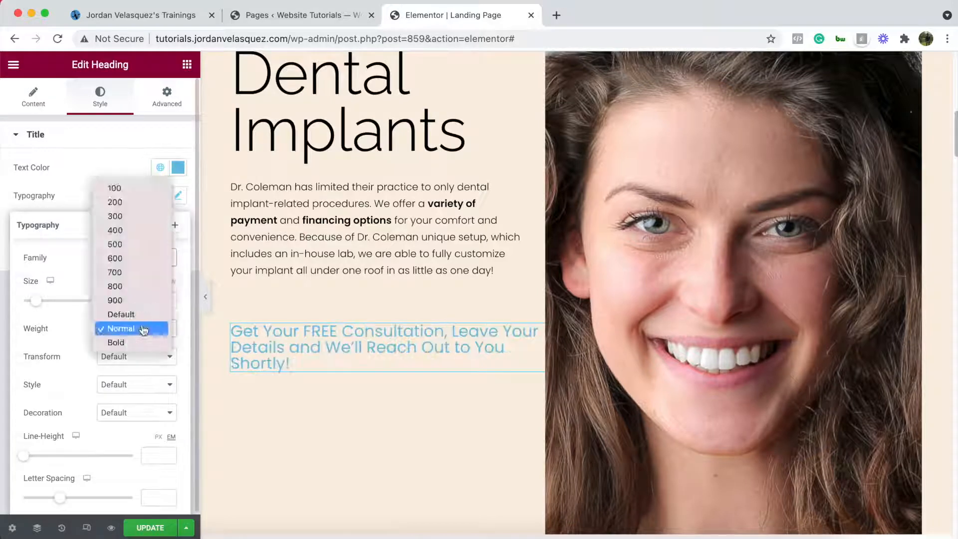
pyautogui.click(130, 217)
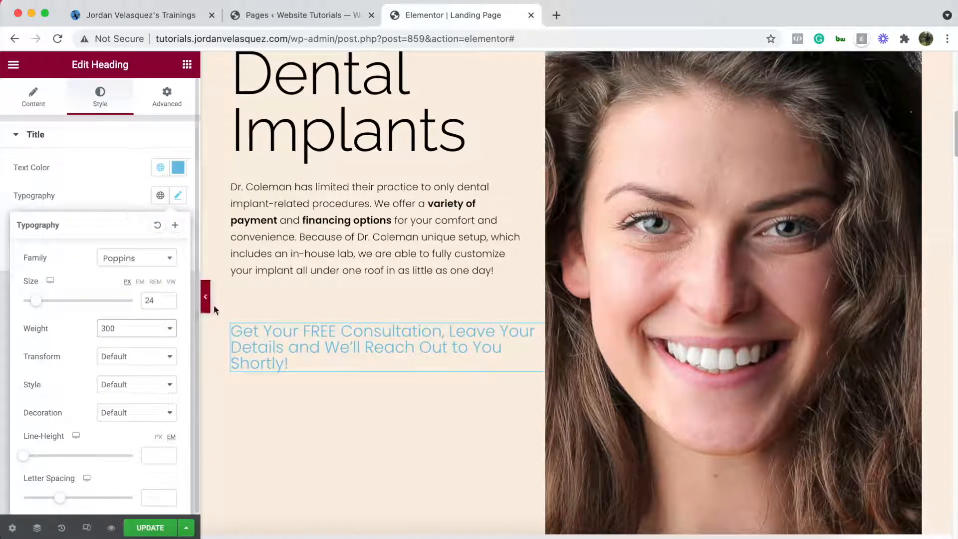
# - Make the new heading's text colour black
pyautogui.click(178, 170)
pyautogui.click(29, 324)
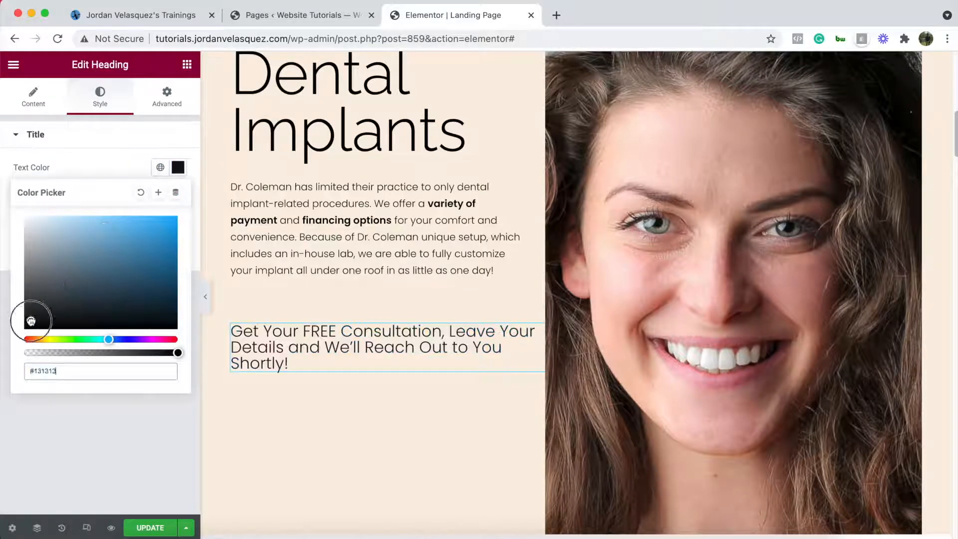
pyautogui.scroll(5, 321, 286)
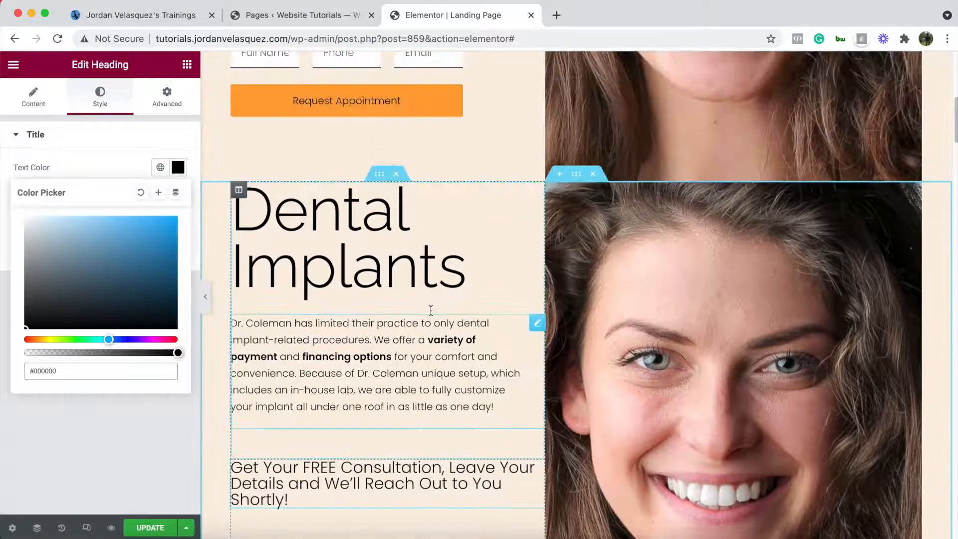
pyautogui.scroll(-7, 329, 157)
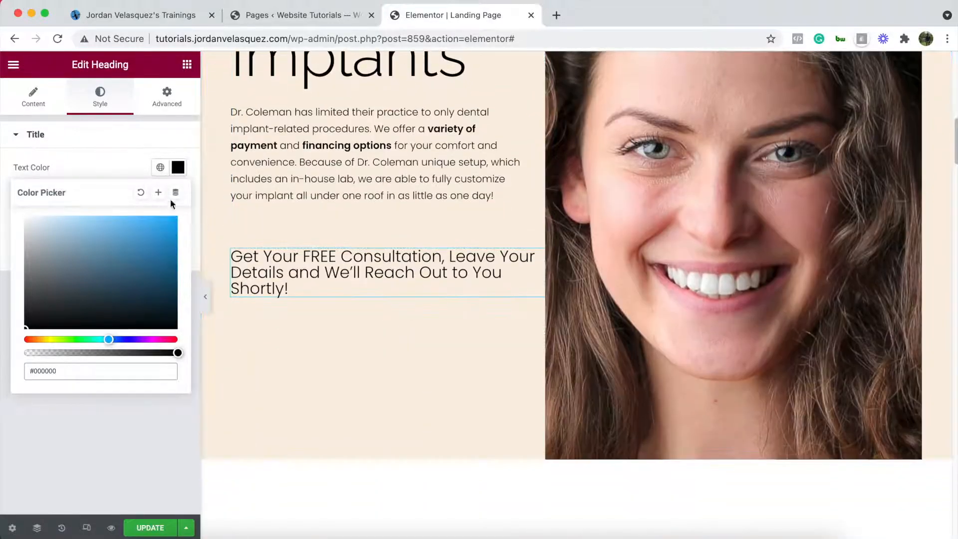
pyautogui.click(102, 135)
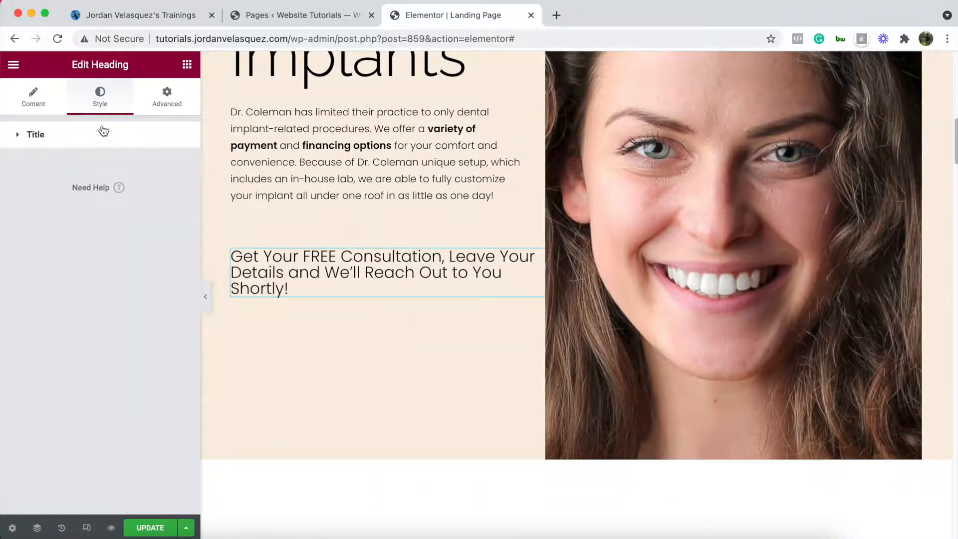
# - Set the heading's line height to 1.2 em
pyautogui.click(46, 143)
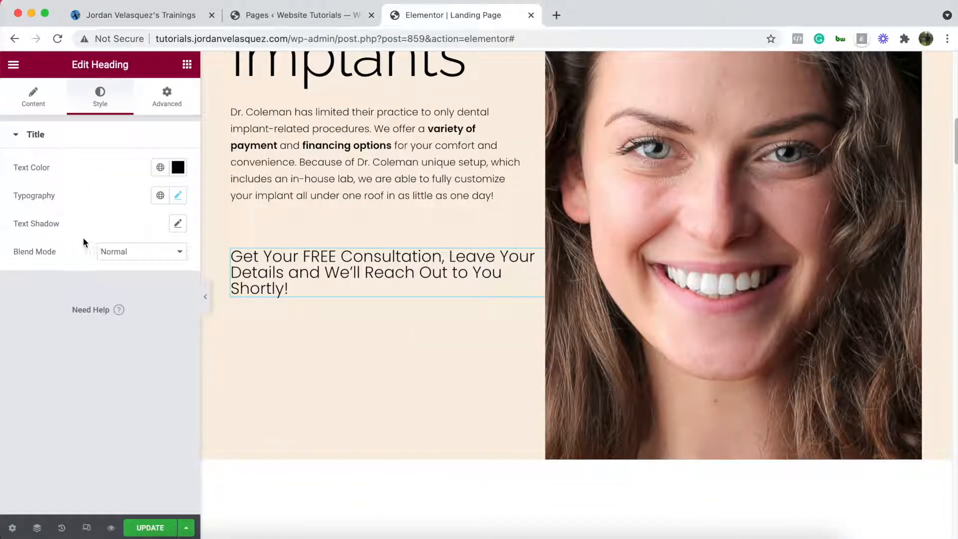
pyautogui.click(177, 196)
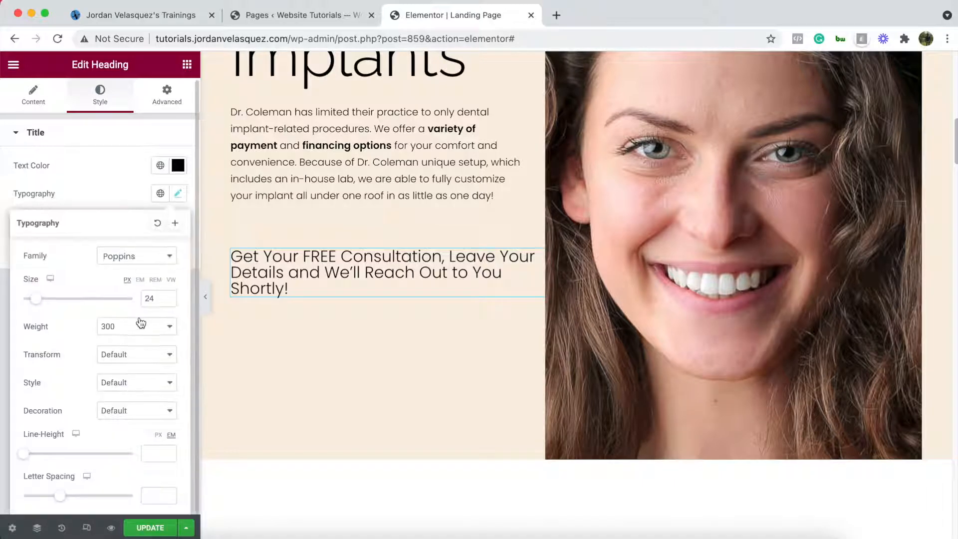
pyautogui.moveTo(27, 457); pyautogui.dragTo(42, 455)
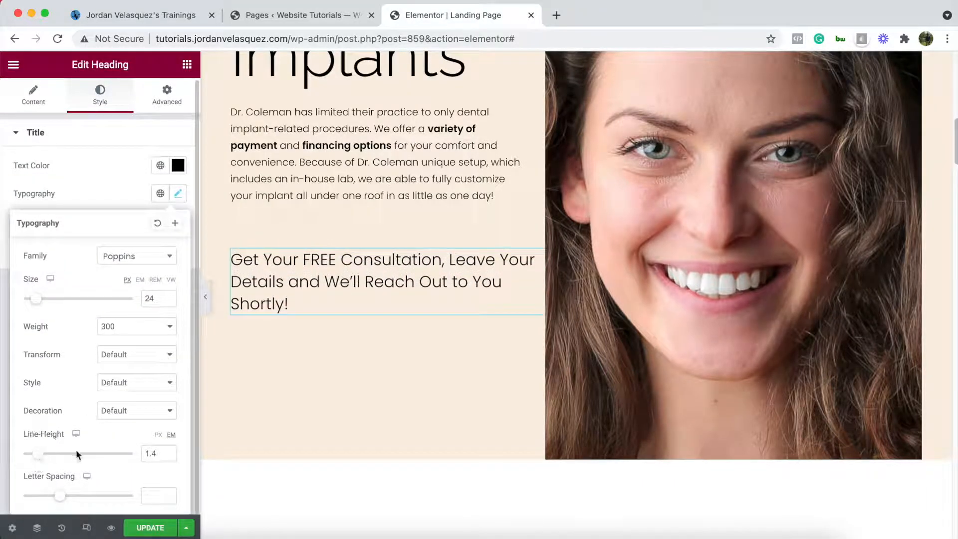
pyautogui.click(169, 457)
pyautogui.click(169, 457)
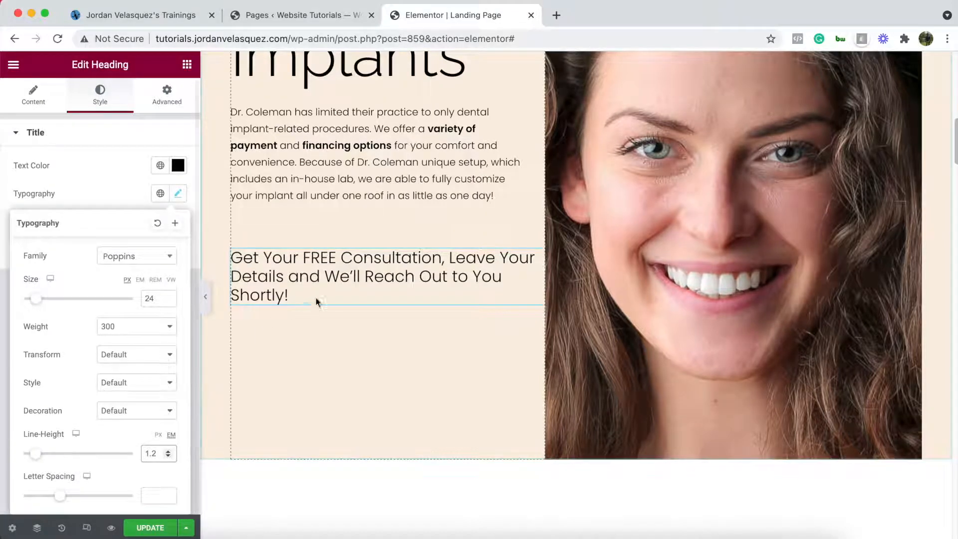
pyautogui.scroll(7, 360, 265)
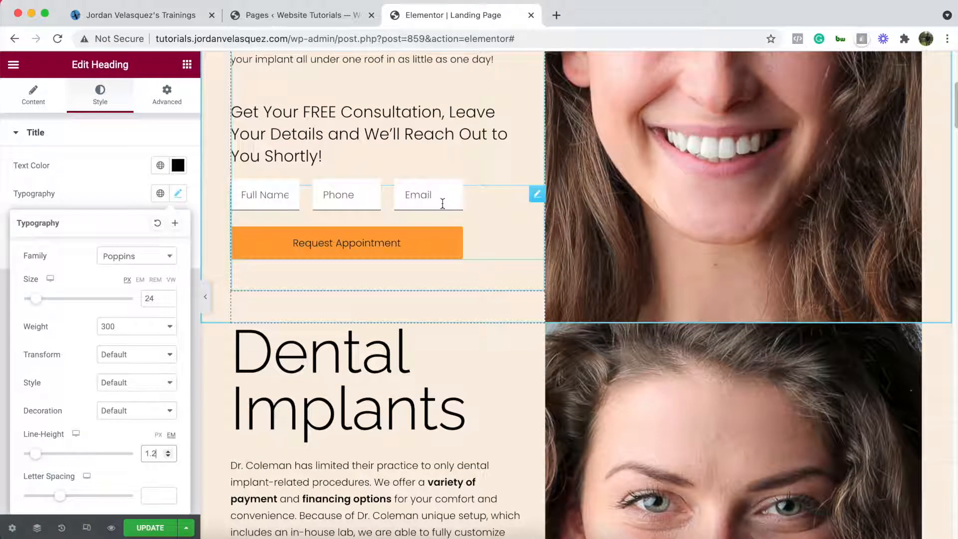
pyautogui.click(186, 66)
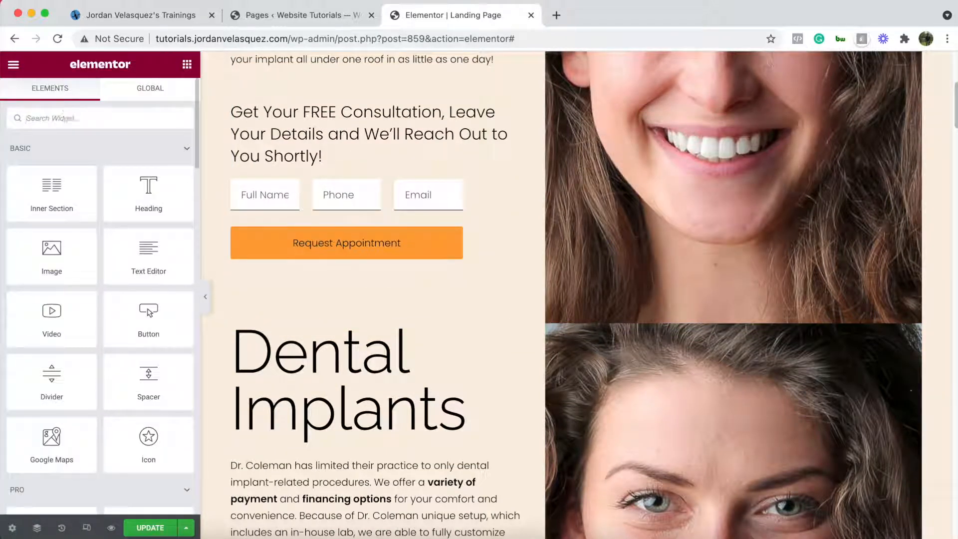
# - Add a Form widget under the consultation heading in the copied section
pyautogui.write('form')
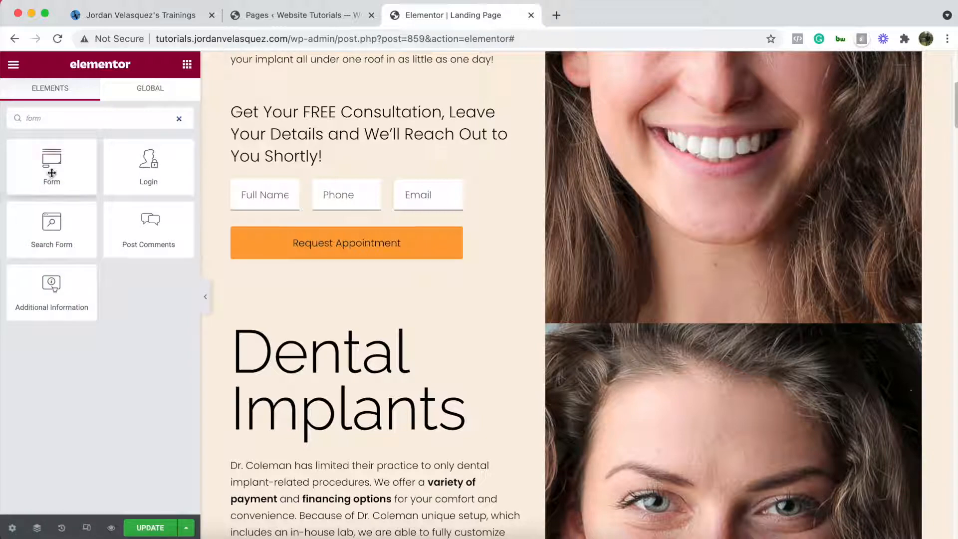
pyautogui.moveTo(51, 166); pyautogui.dragTo(342, 195)
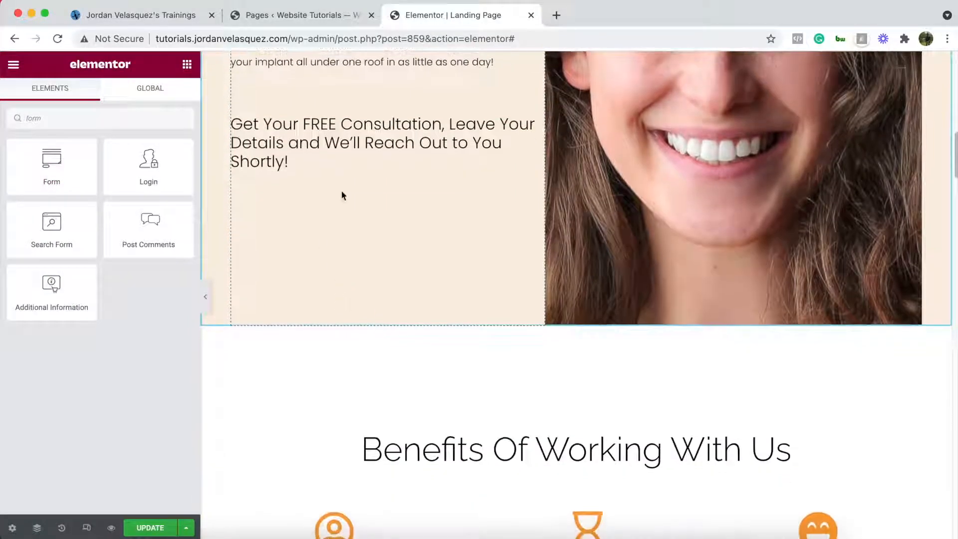
pyautogui.moveTo(43, 161); pyautogui.dragTo(321, 169)
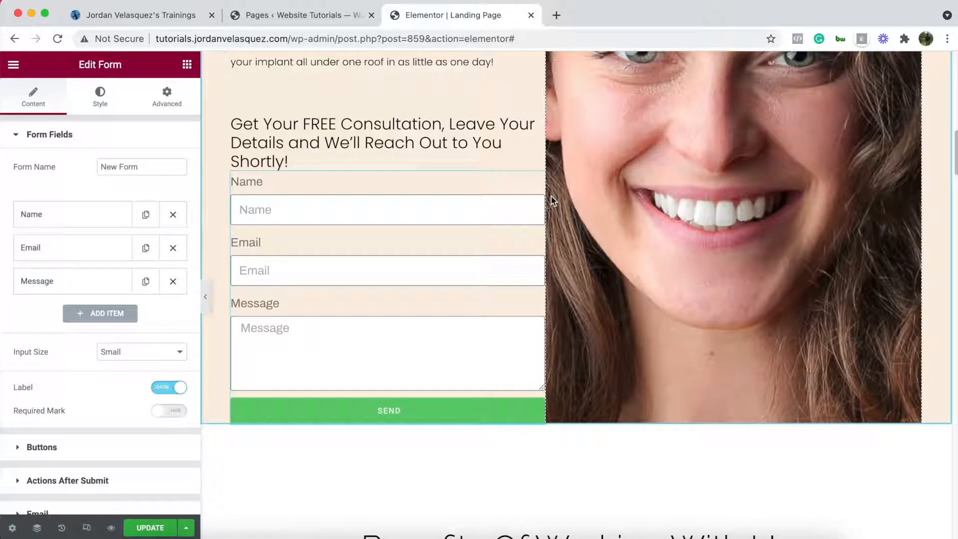
# - Remove the form's Message field and duplicate its Email field
pyautogui.scroll(1, 554, 202)
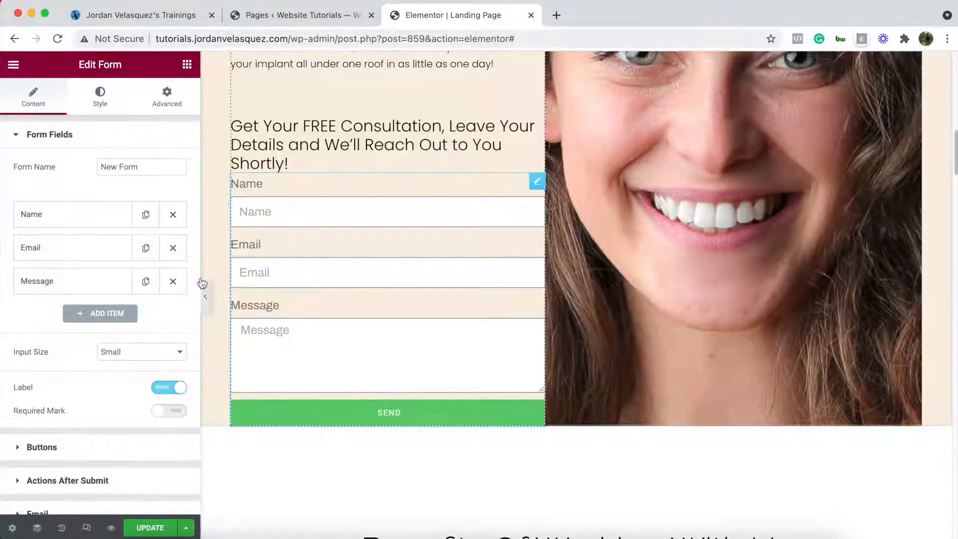
pyautogui.click(172, 281)
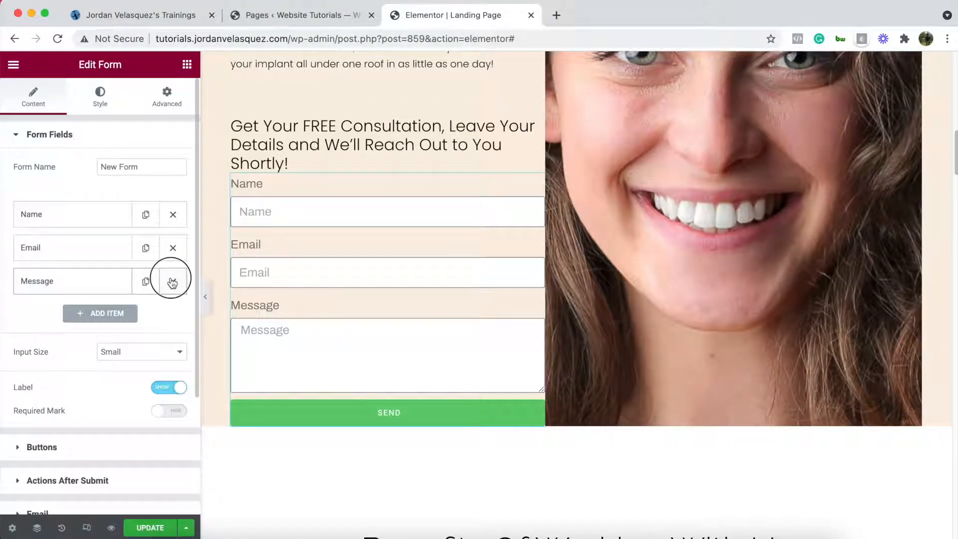
pyautogui.click(145, 249)
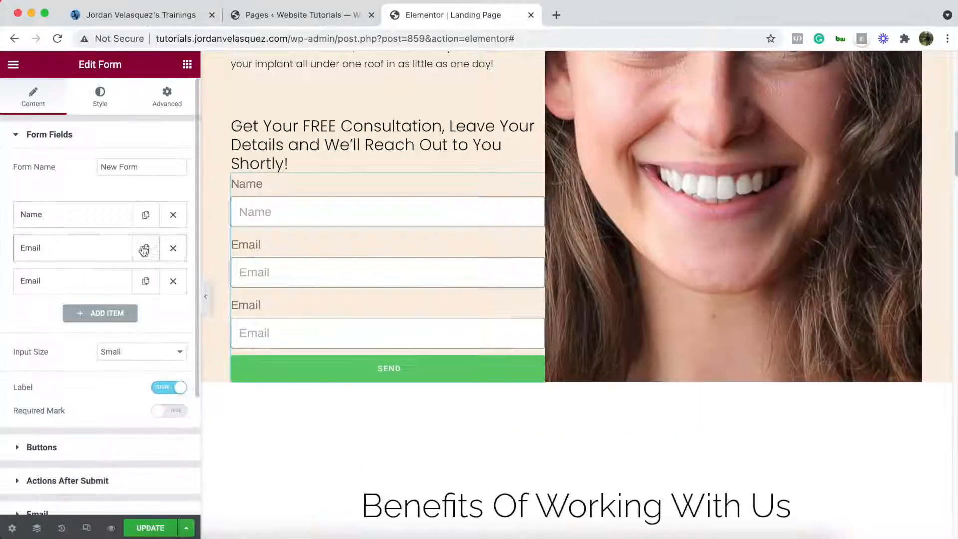
# - Make the second Email field a Tel field with label and placeholder 'Phone', and hide labels
pyautogui.click(85, 283)
pyautogui.click(143, 339)
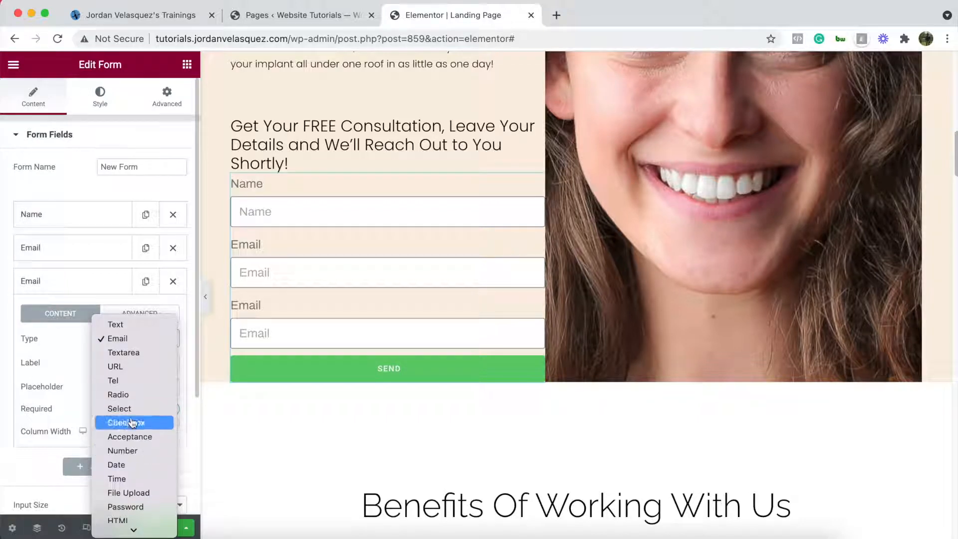
pyautogui.click(145, 381)
pyautogui.click(117, 363)
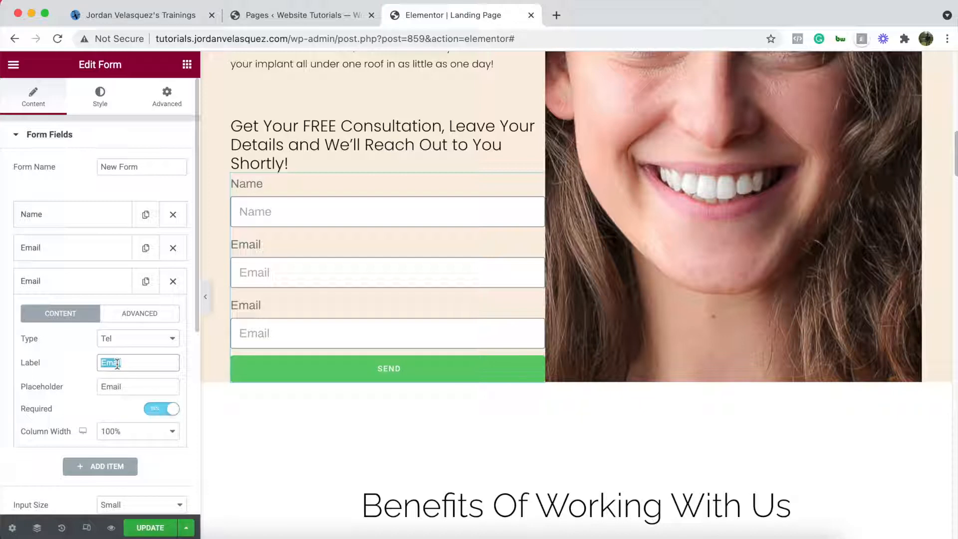
pyautogui.write('Ph9n')
pyautogui.doubleClick(138, 382)
pyautogui.write('Pho')
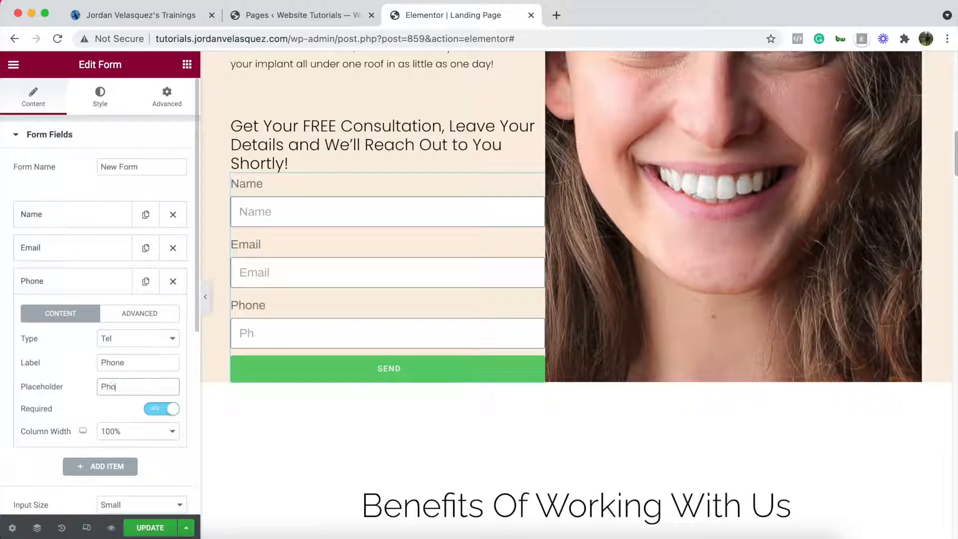
pyautogui.write('ne')
pyautogui.click(92, 285)
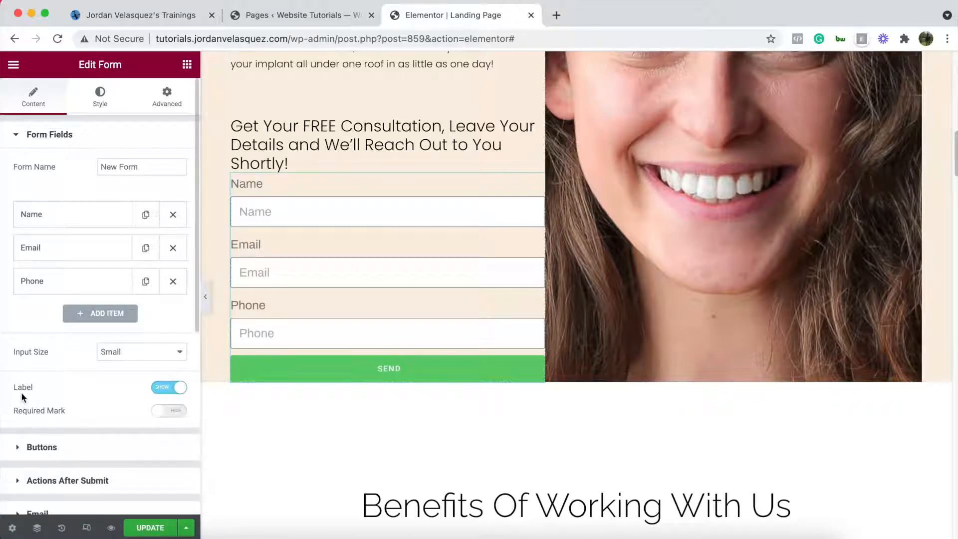
pyautogui.click(169, 388)
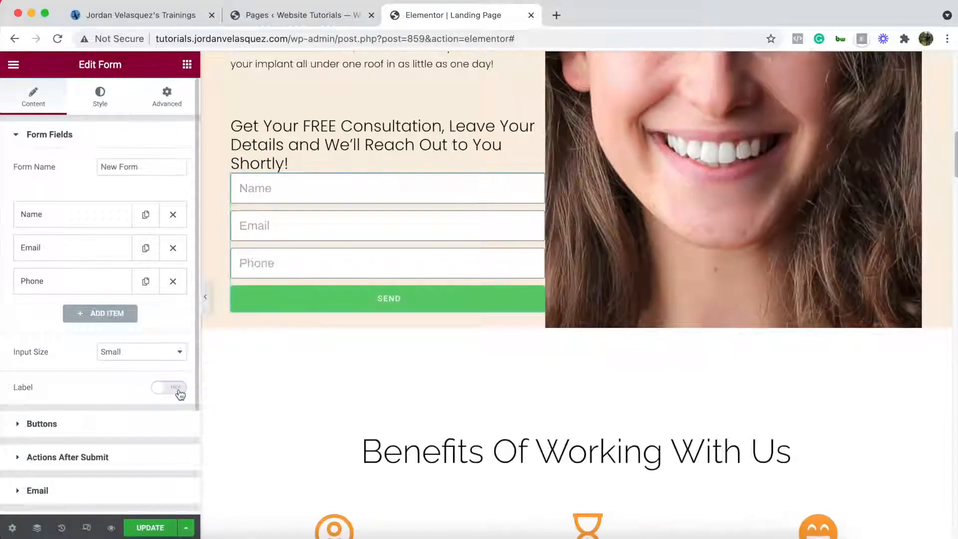
# - Set the Name, Email and Phone field column widths to 20% each
pyautogui.scroll(3, 412, 213)
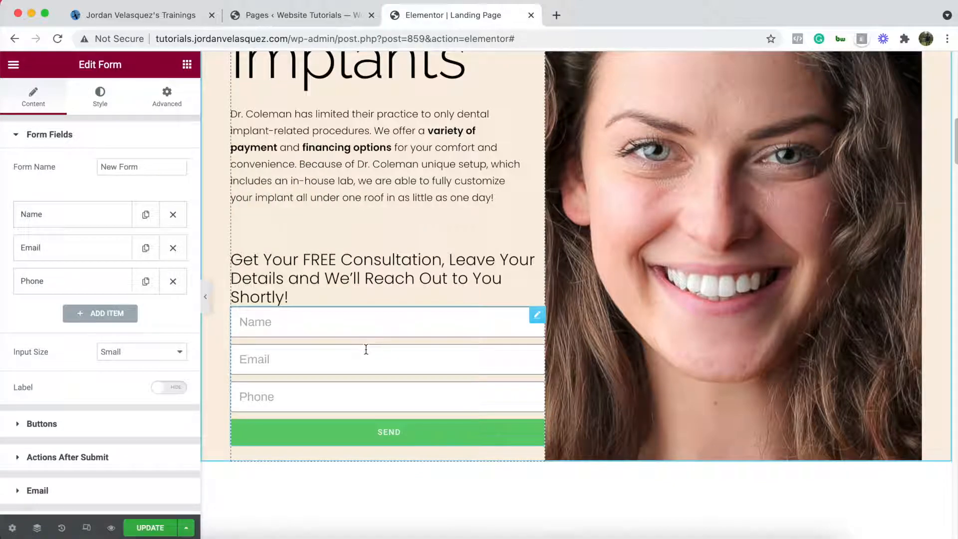
pyautogui.scroll(8, 366, 347)
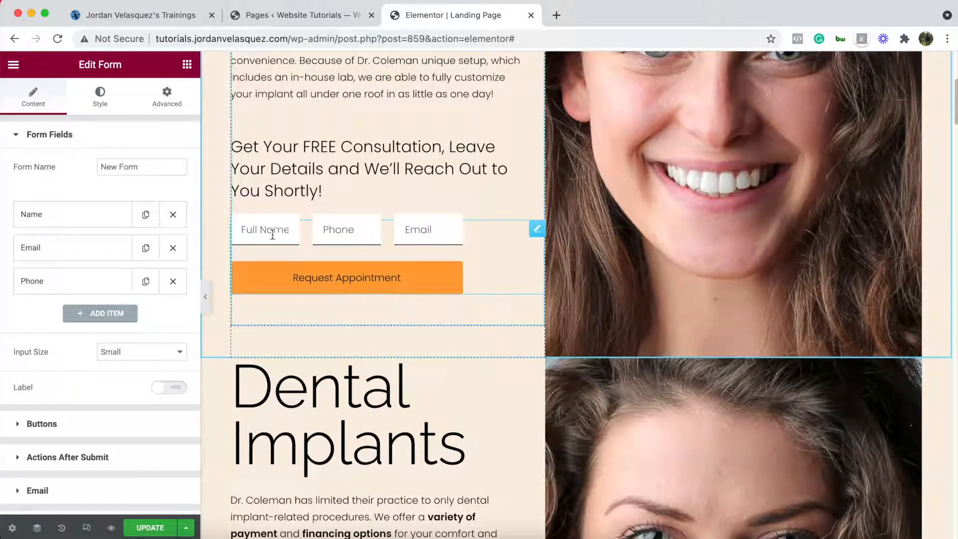
pyautogui.scroll(-8, 382, 236)
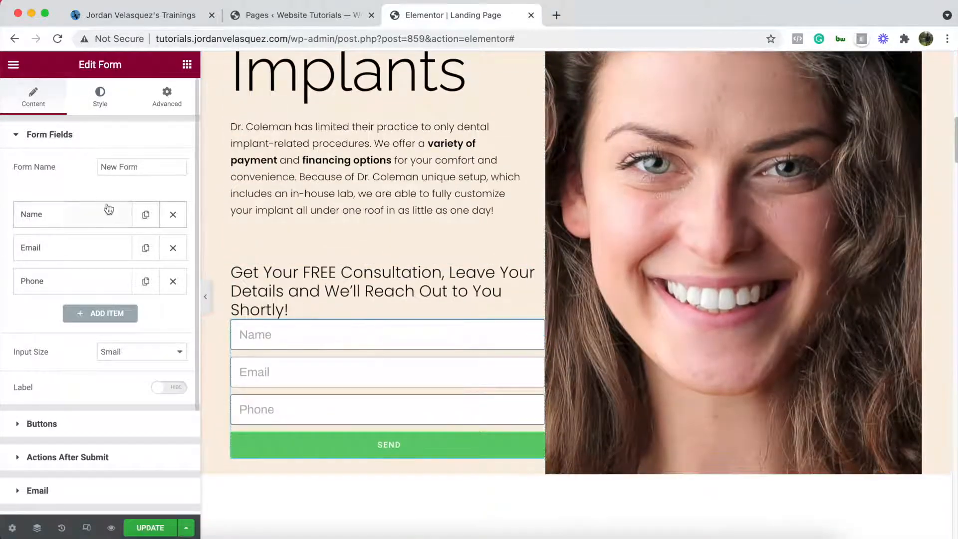
pyautogui.click(47, 213)
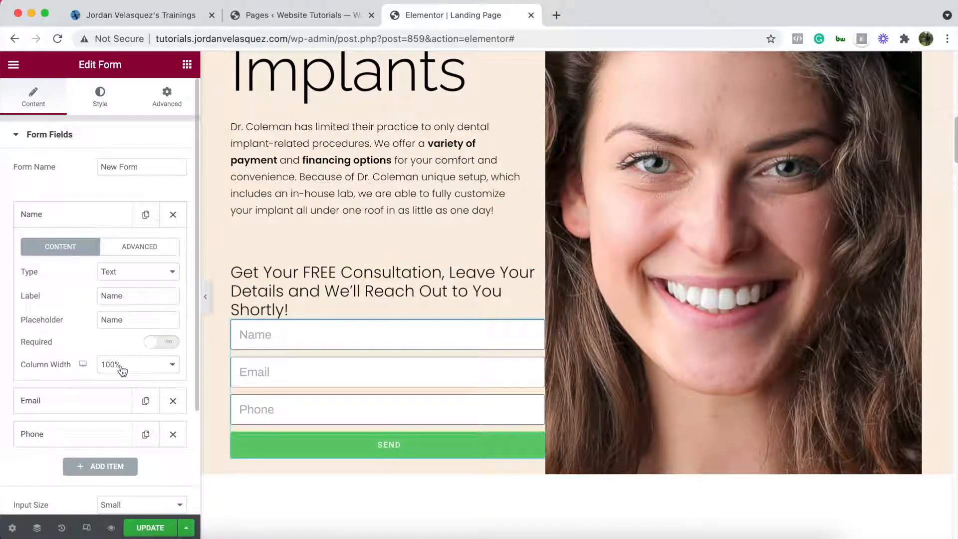
pyautogui.click(122, 369)
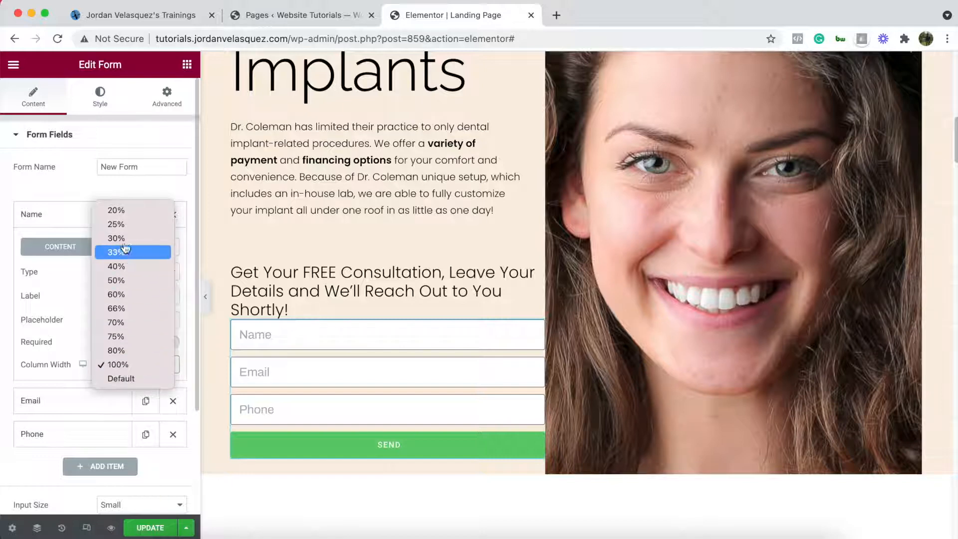
pyautogui.click(126, 210)
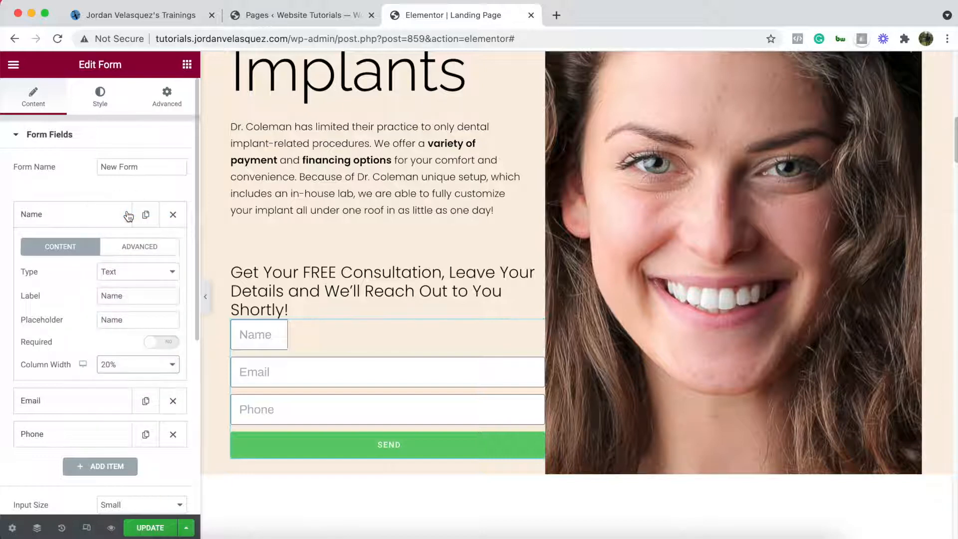
pyautogui.click(76, 218)
pyautogui.click(70, 247)
pyautogui.click(122, 398)
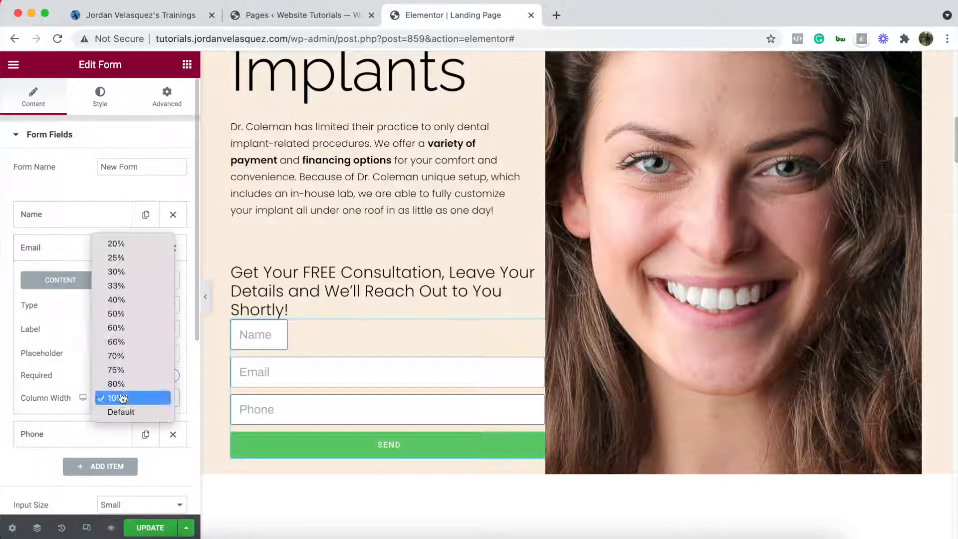
pyautogui.click(145, 246)
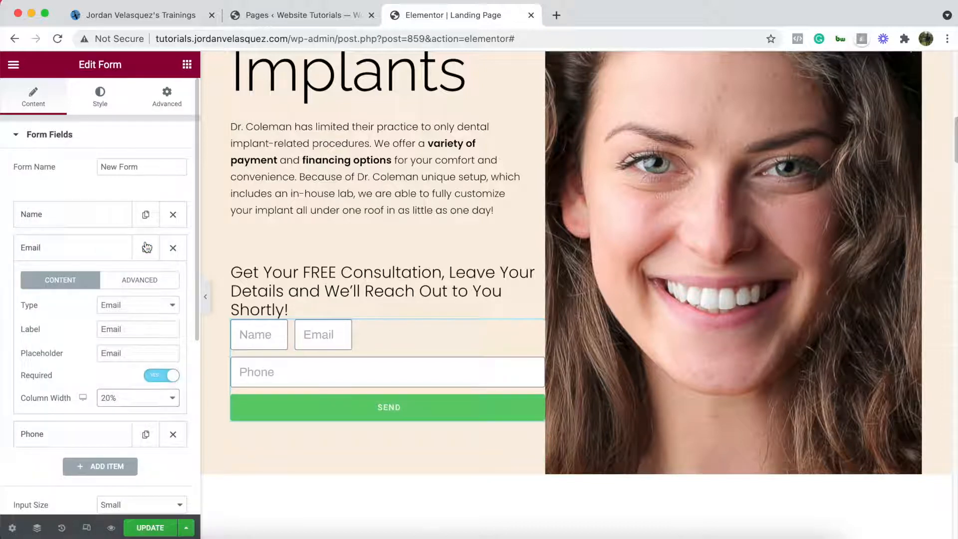
pyautogui.click(75, 248)
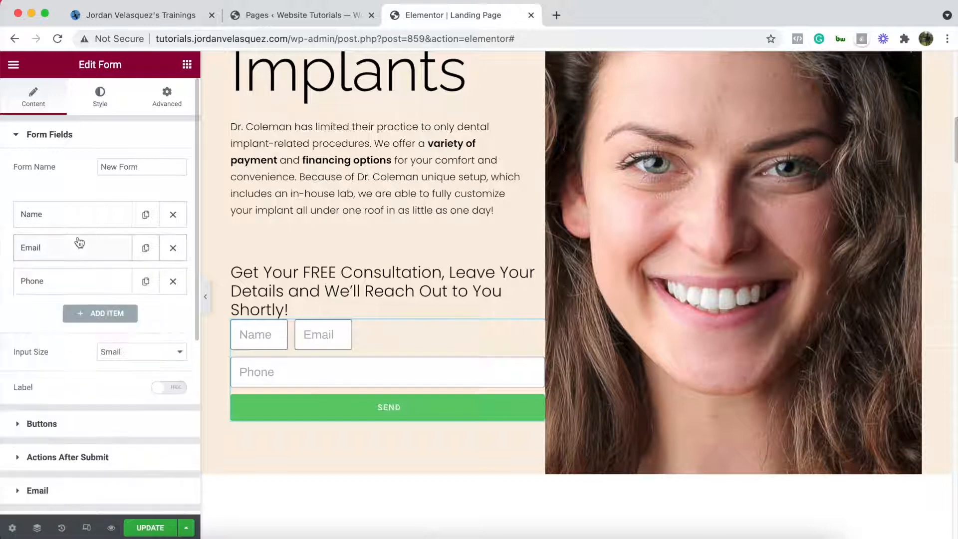
pyautogui.click(70, 280)
pyautogui.click(112, 434)
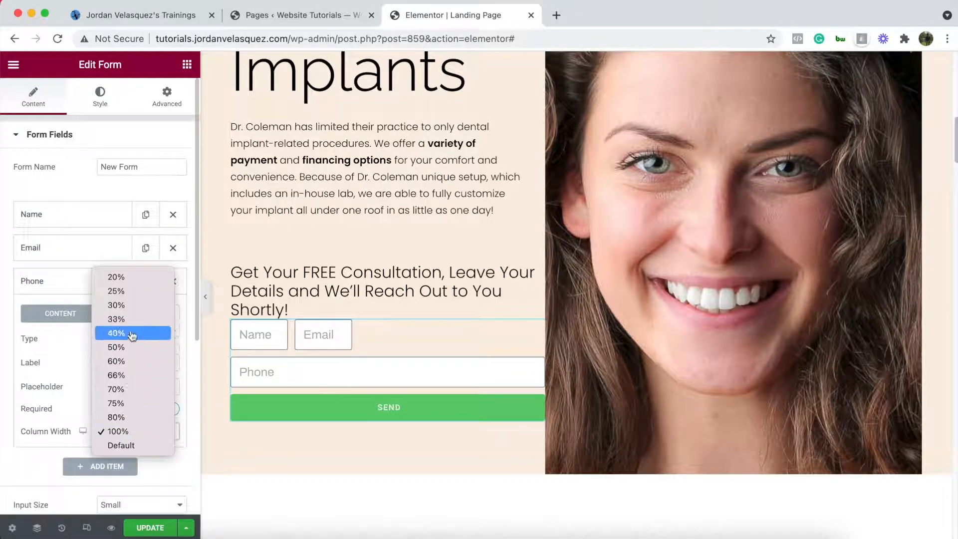
pyautogui.click(138, 279)
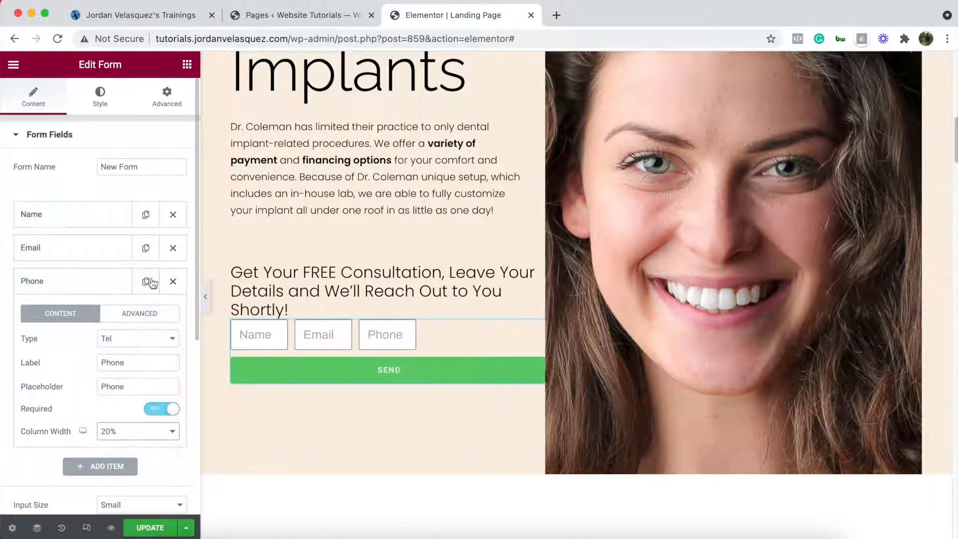
# - Widen the Phone, Email and Name fields to 25% column width each
pyautogui.scroll(8, 336, 327)
pyautogui.scroll(-8, 341, 331)
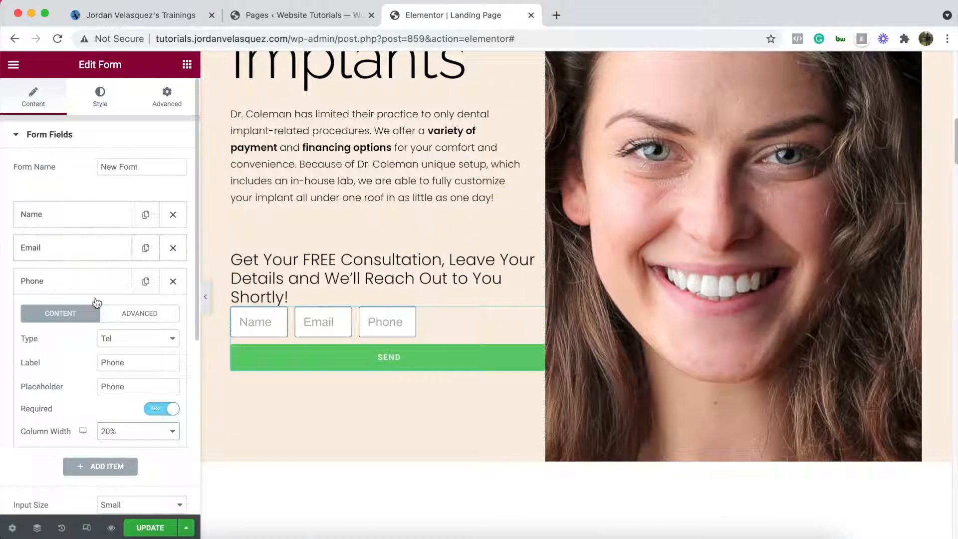
pyautogui.click(119, 430)
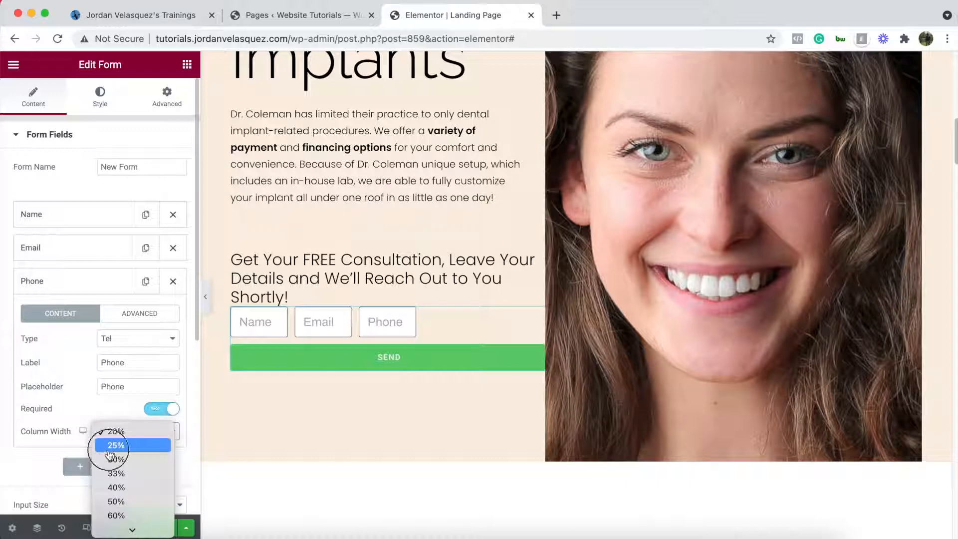
pyautogui.click(109, 446)
pyautogui.click(78, 252)
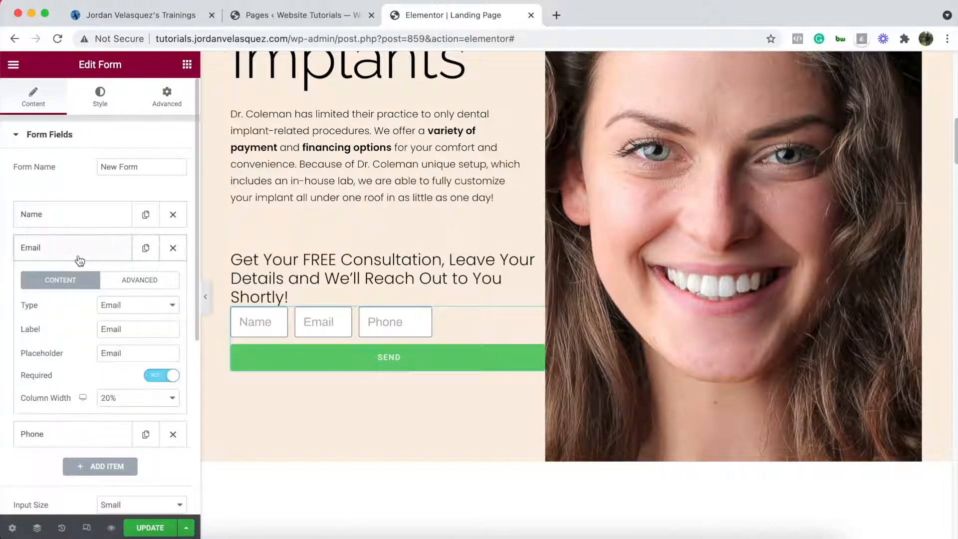
pyautogui.click(110, 399)
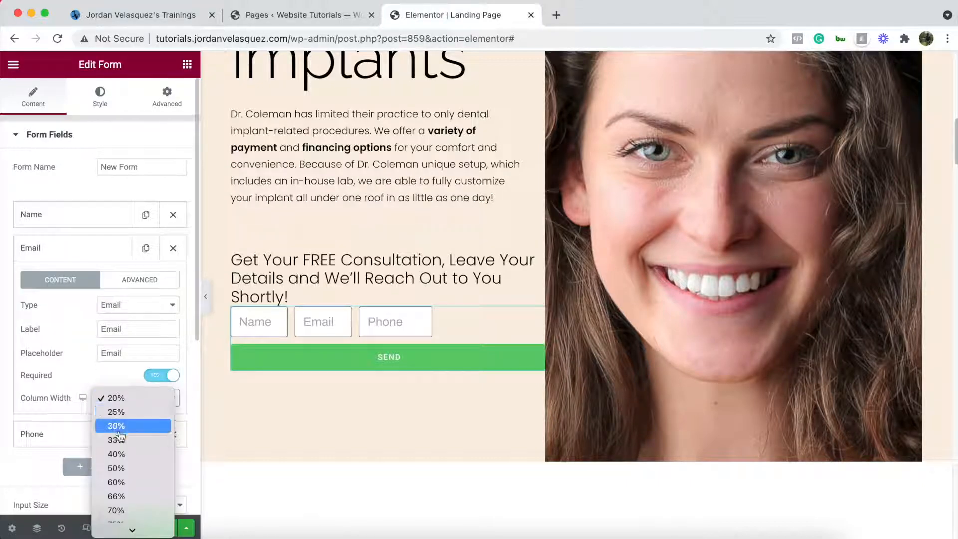
pyautogui.click(115, 412)
pyautogui.click(86, 218)
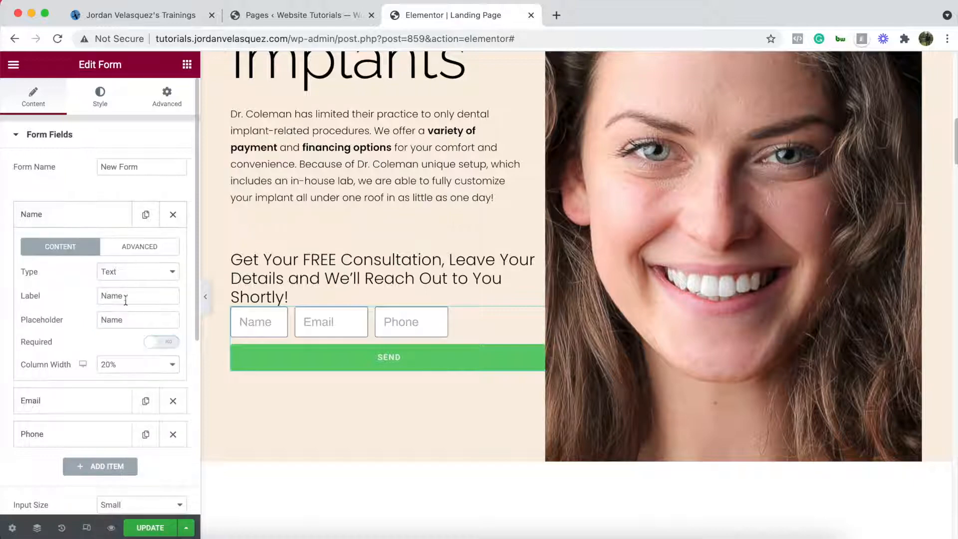
pyautogui.click(121, 365)
pyautogui.click(116, 378)
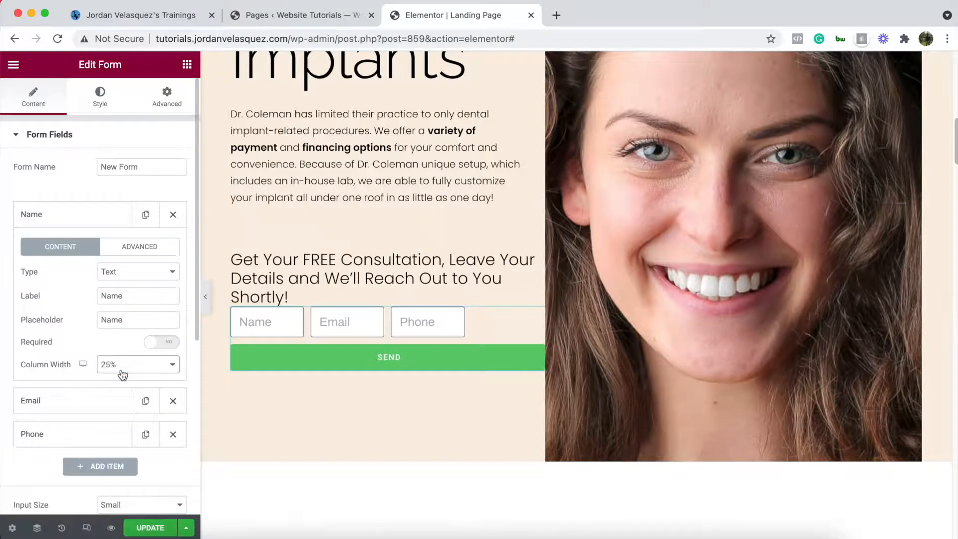
pyautogui.scroll(5, 388, 319)
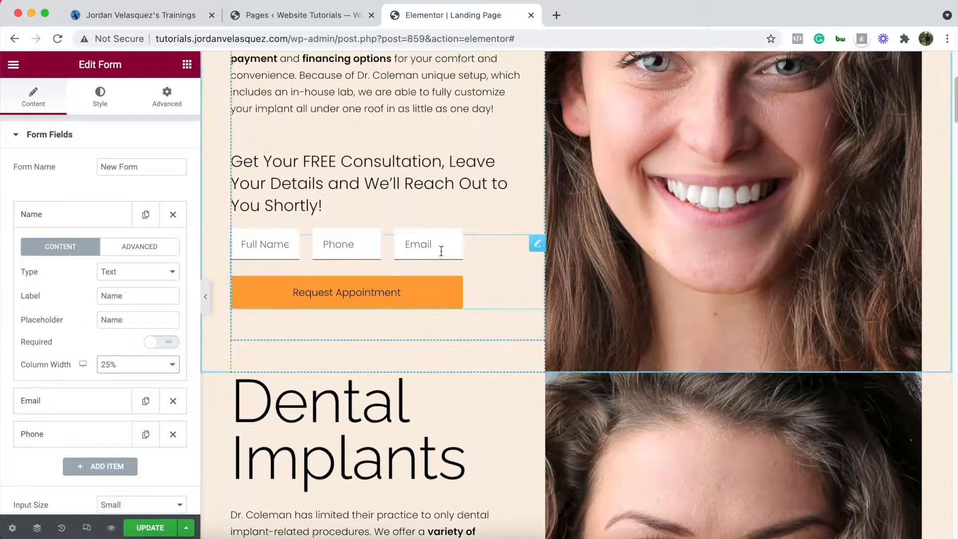
pyautogui.scroll(-5, 442, 250)
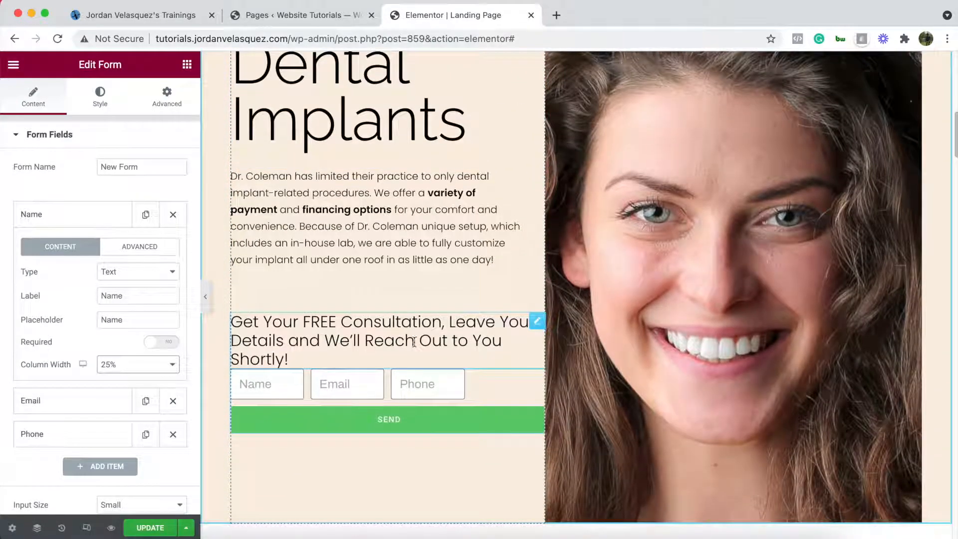
pyautogui.click(59, 219)
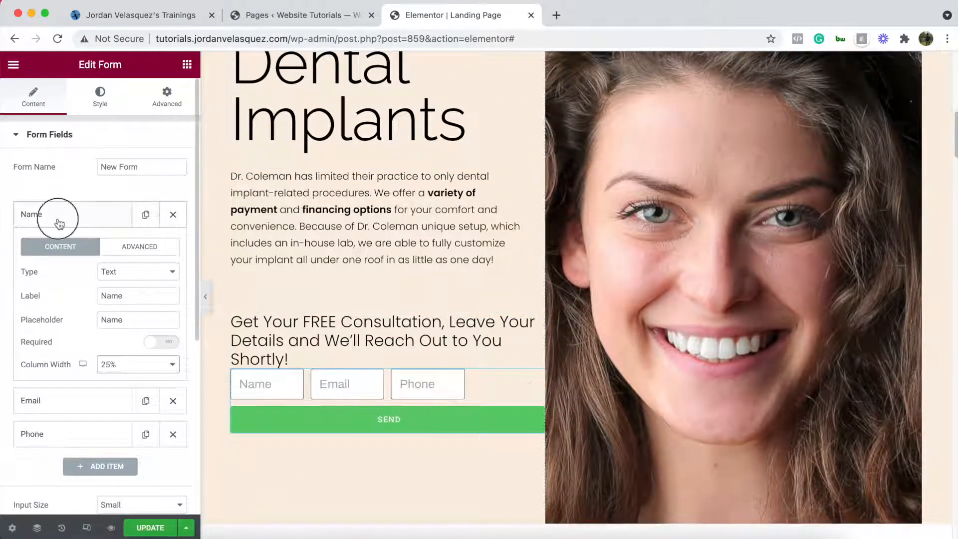
# - Set the SEND button's column width to 75%
pyautogui.click(53, 422)
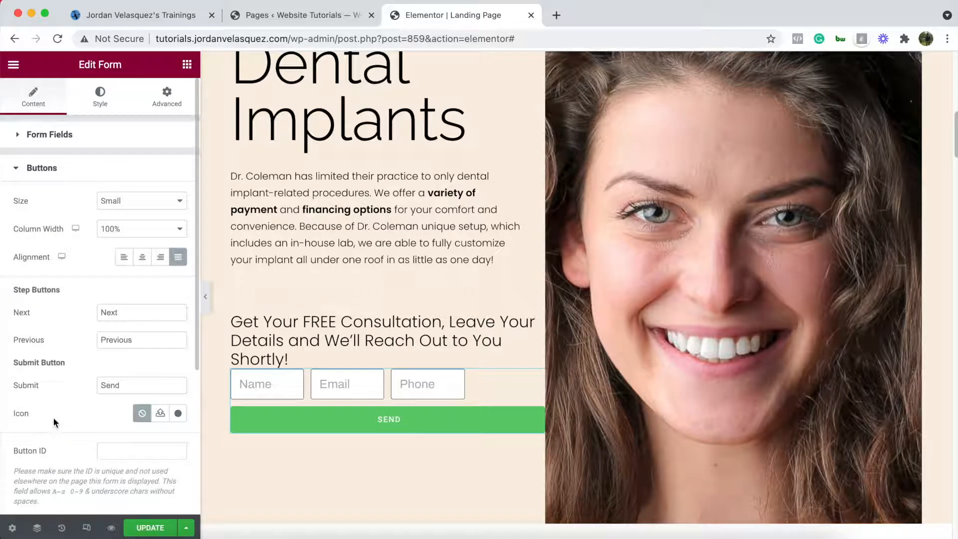
pyautogui.click(125, 232)
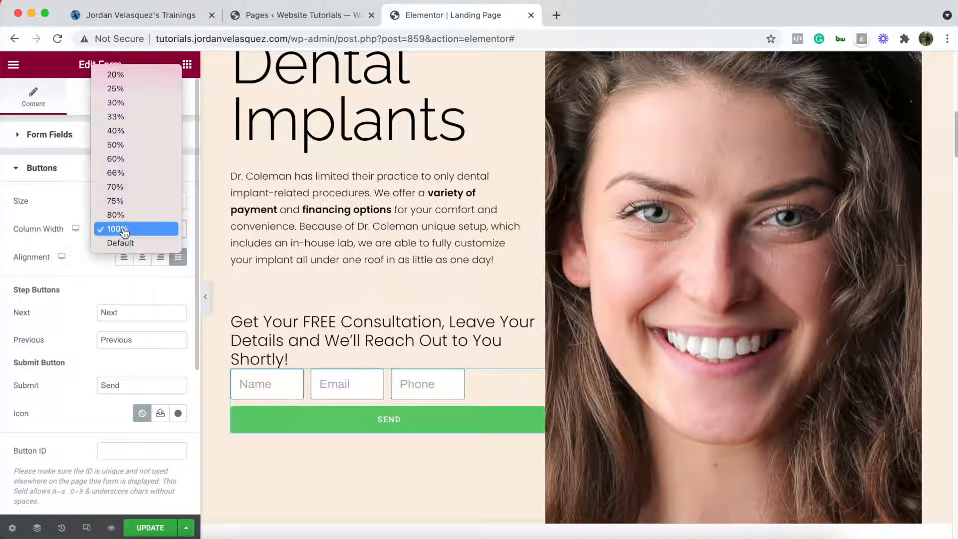
pyautogui.click(133, 201)
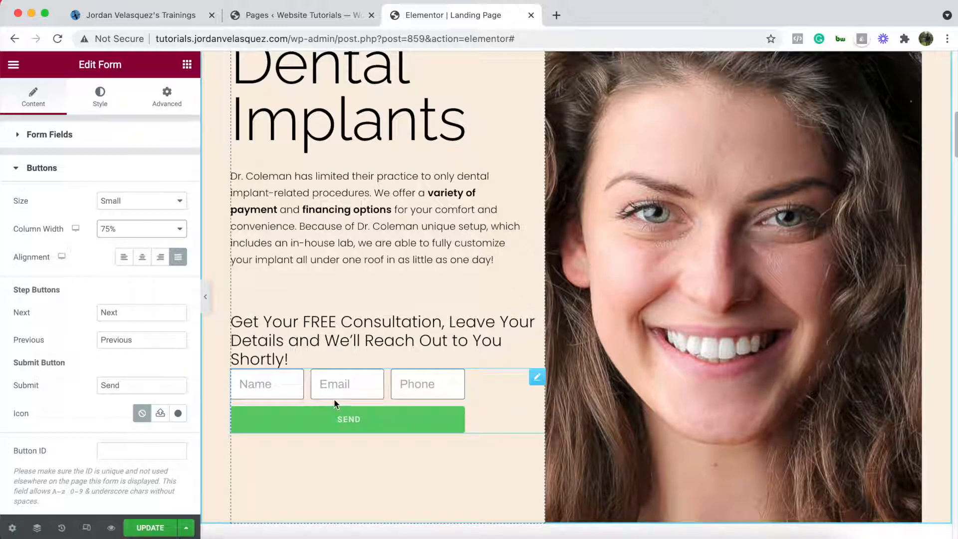
pyautogui.click(99, 96)
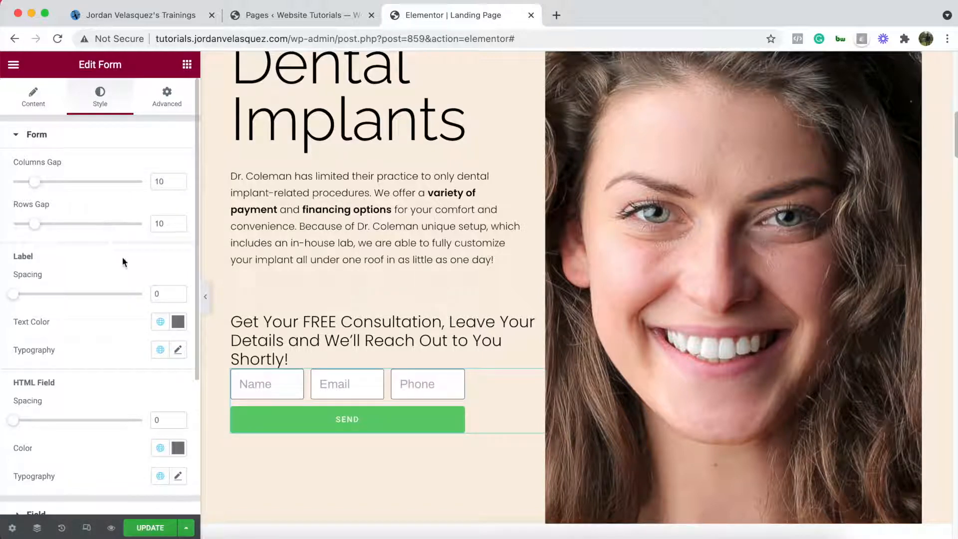
# - Set the form fields' text colour to black (#000000)
pyautogui.scroll(-2, 124, 264)
pyautogui.scroll(-5, 75, 299)
pyautogui.click(36, 371)
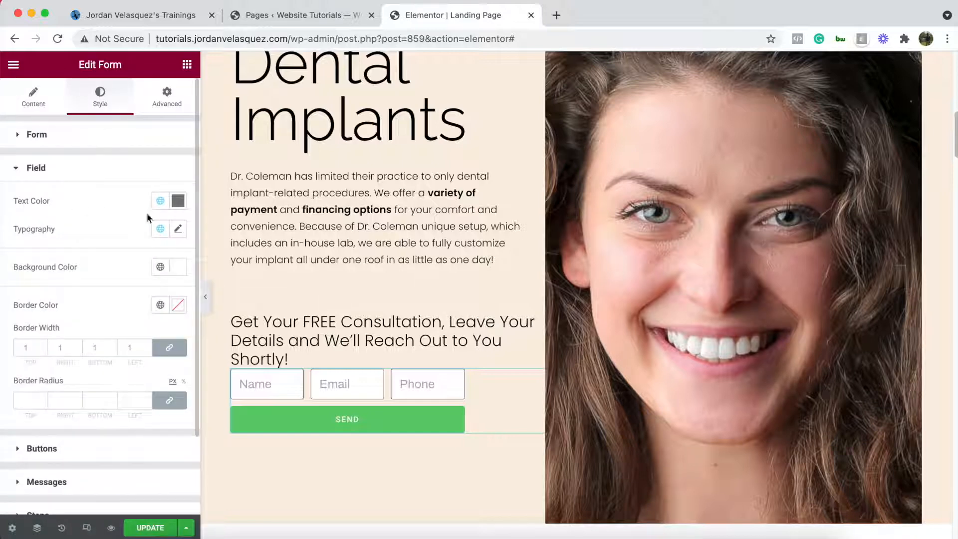
pyautogui.click(179, 203)
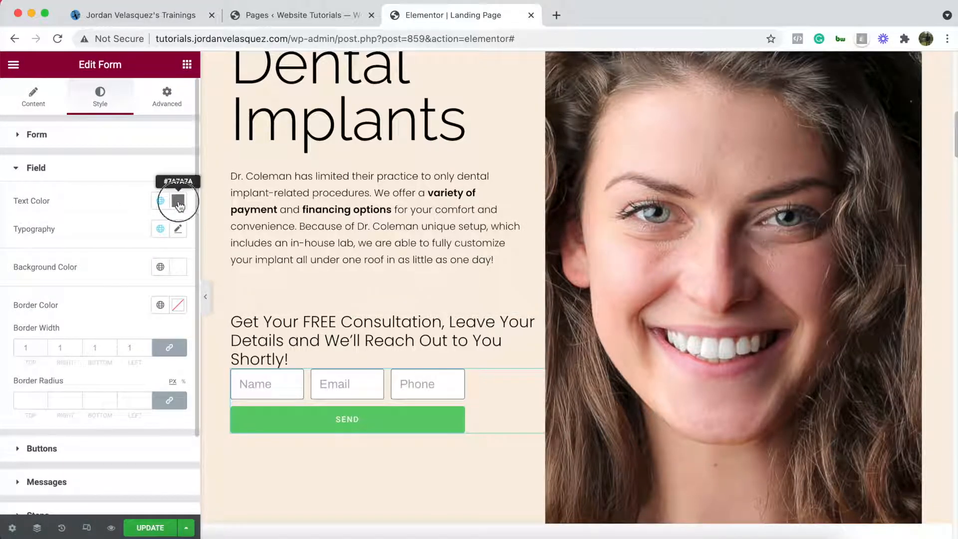
pyautogui.moveTo(88, 283)
pyautogui.mouseDown()
pyautogui.moveTo(43, 291)
pyautogui.moveTo(1, 362)
pyautogui.moveTo(1, 397)
pyautogui.mouseUp()
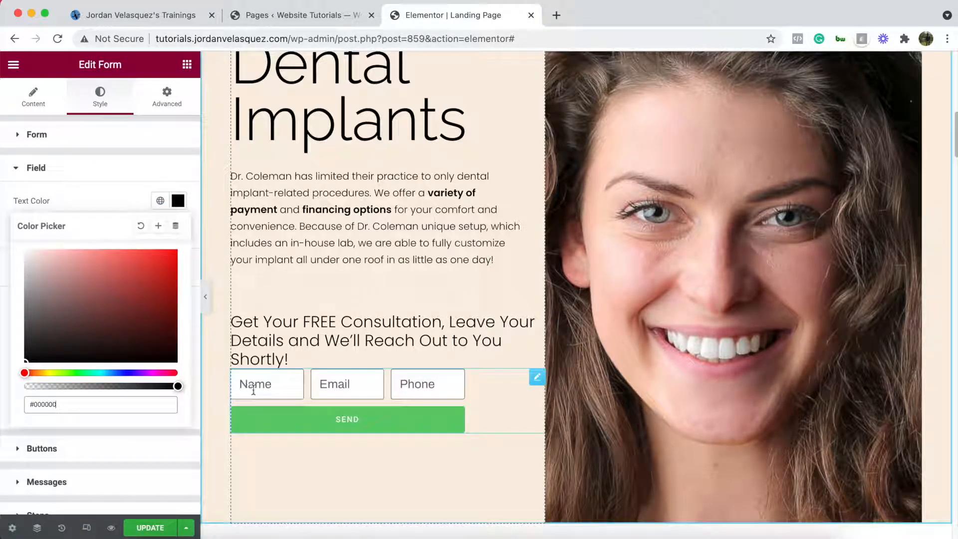
pyautogui.click(83, 178)
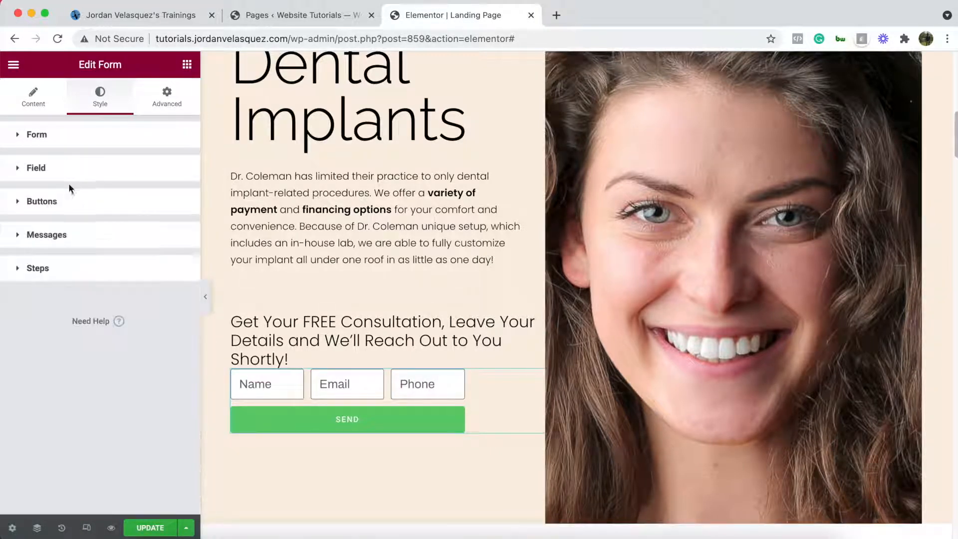
pyautogui.click(70, 174)
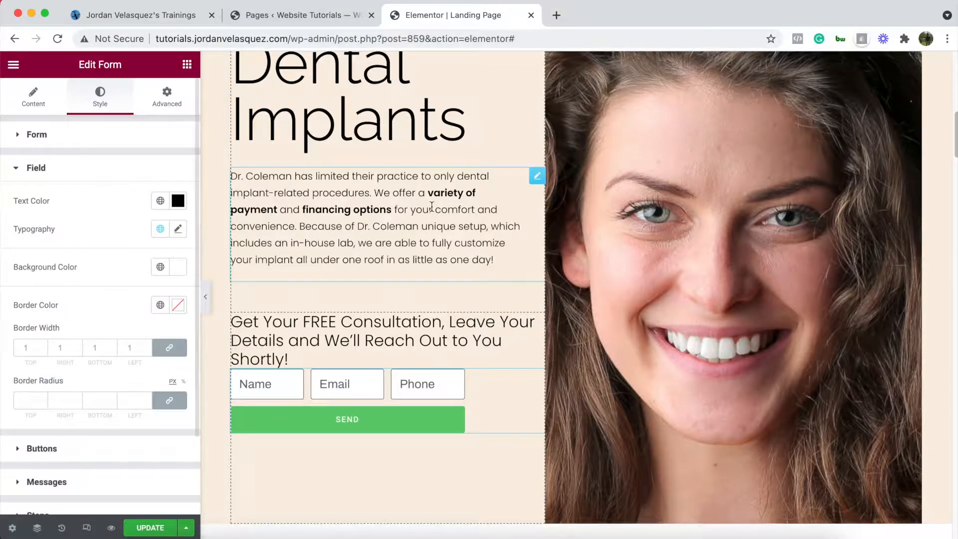
# - Give the fields only a 1 px black bottom border (widths 0/0/1/0)
pyautogui.scroll(7, 299, 289)
pyautogui.scroll(-10, 311, 289)
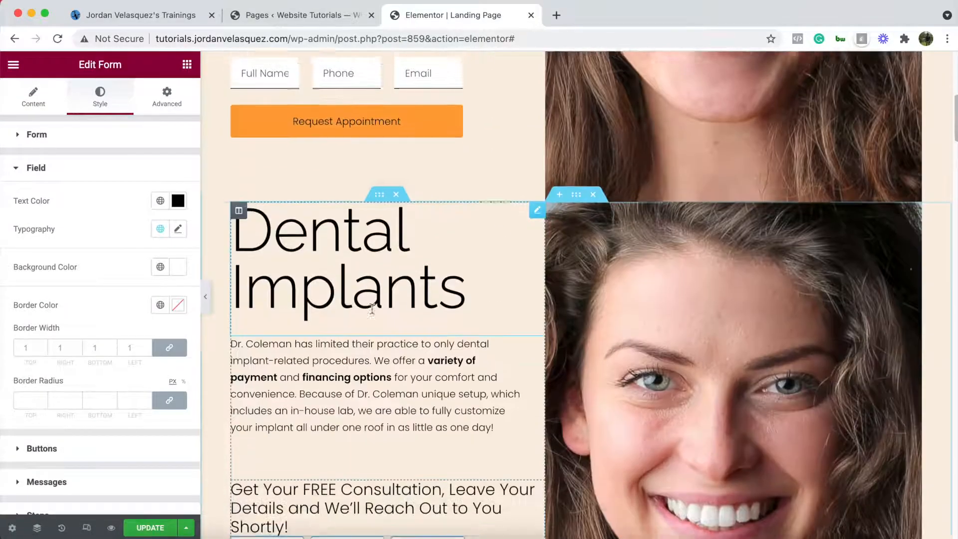
pyautogui.scroll(3, 379, 309)
pyautogui.scroll(4, 388, 301)
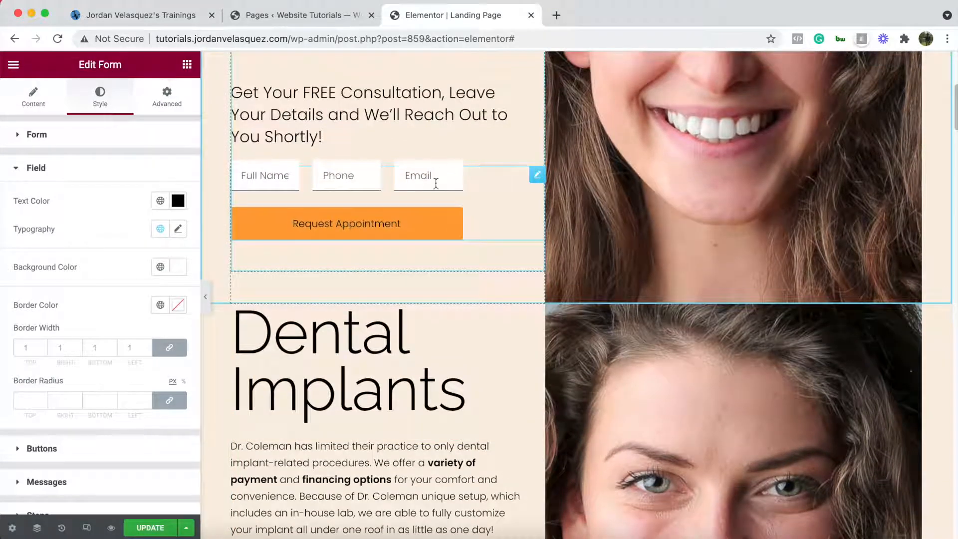
pyautogui.scroll(-8, 390, 209)
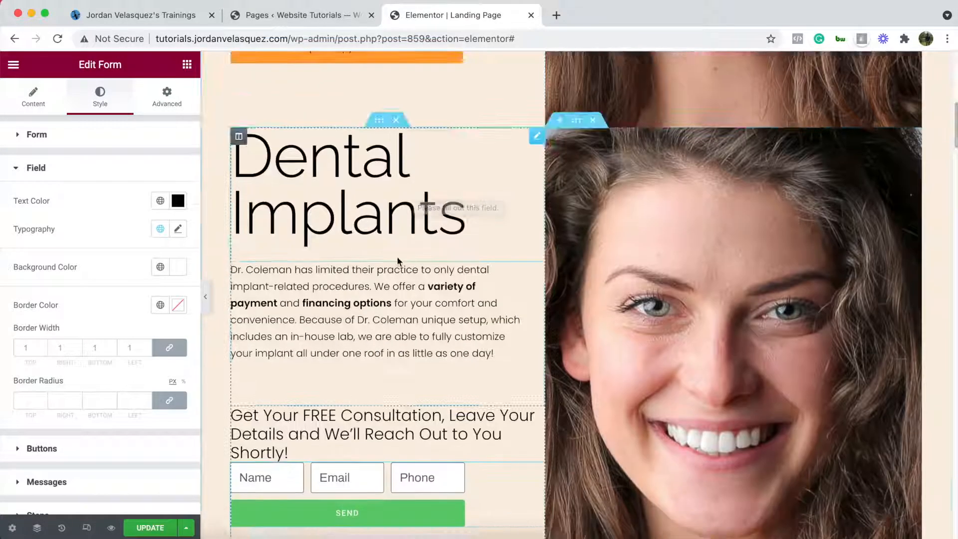
pyautogui.scroll(1, 396, 270)
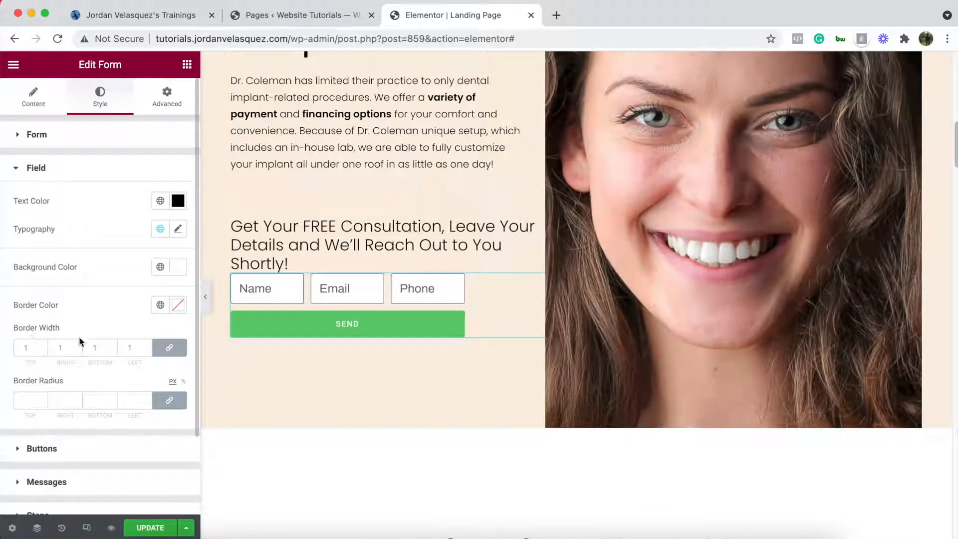
pyautogui.click(173, 353)
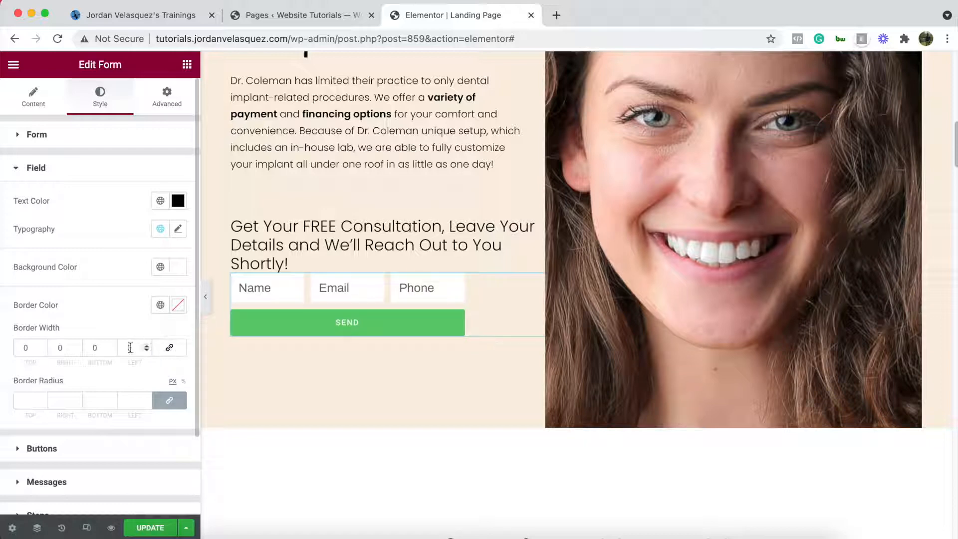
pyautogui.click(113, 346)
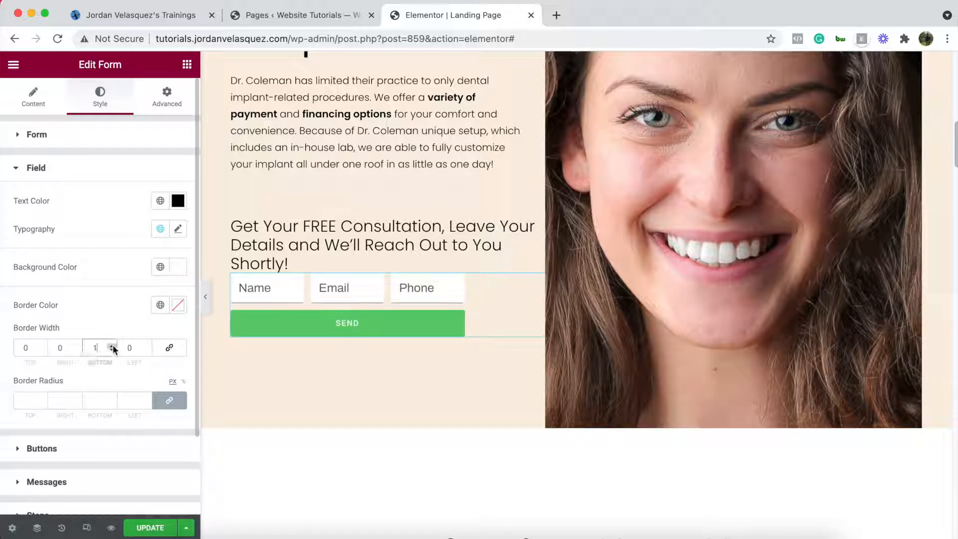
pyautogui.click(180, 311)
pyautogui.moveTo(68, 374); pyautogui.dragTo(2, 501)
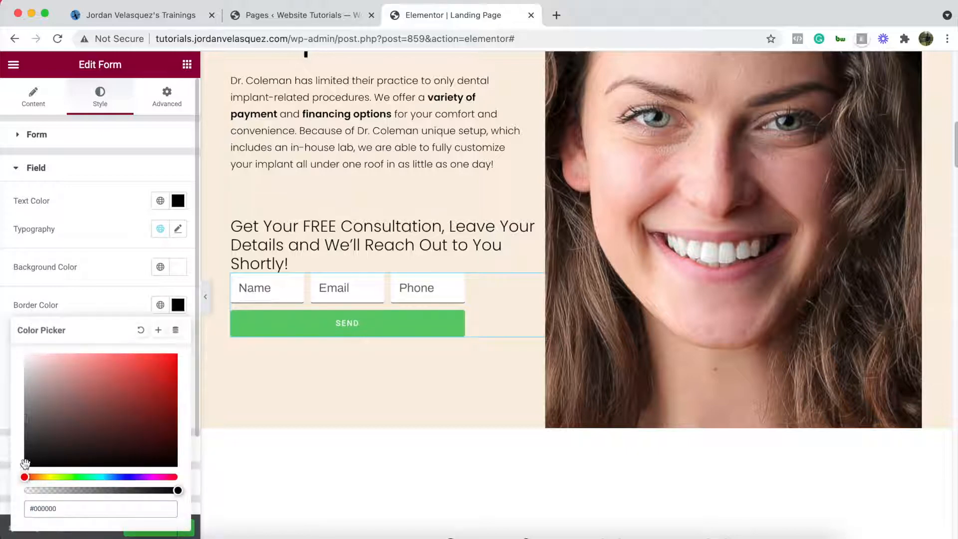
pyautogui.click(105, 281)
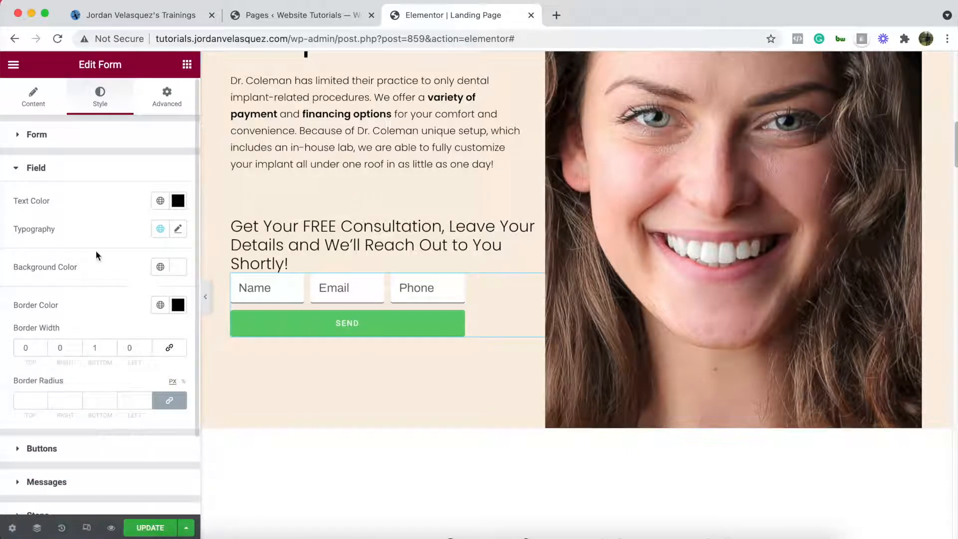
pyautogui.click(180, 229)
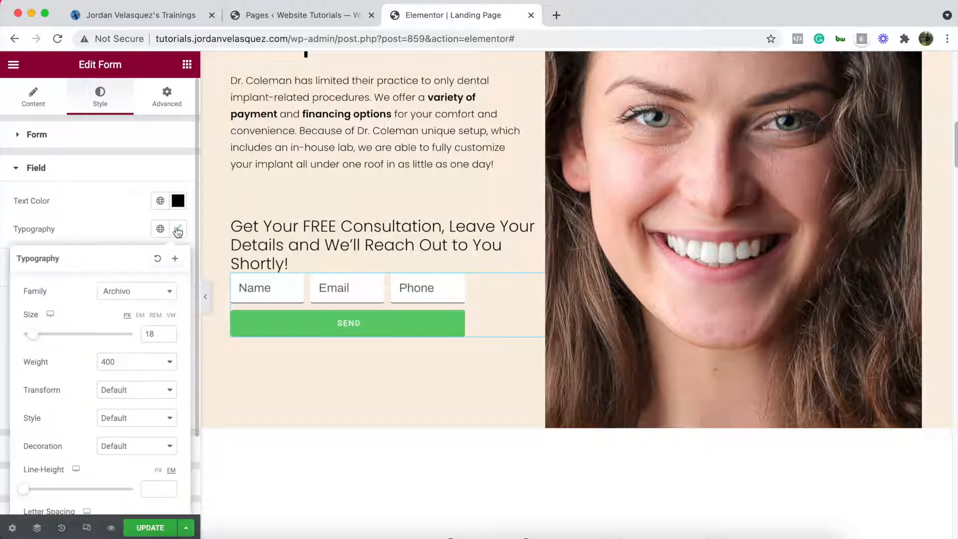
# - Set the form field typography to Poppins at size 15
pyautogui.click(168, 337)
pyautogui.click(168, 337)
pyautogui.click(169, 337)
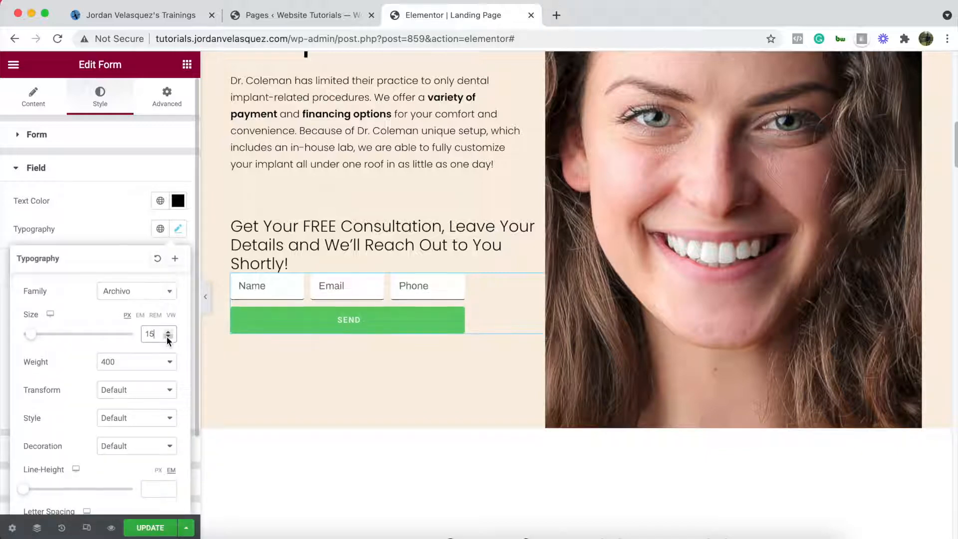
pyautogui.click(164, 296)
pyautogui.write('poppins')
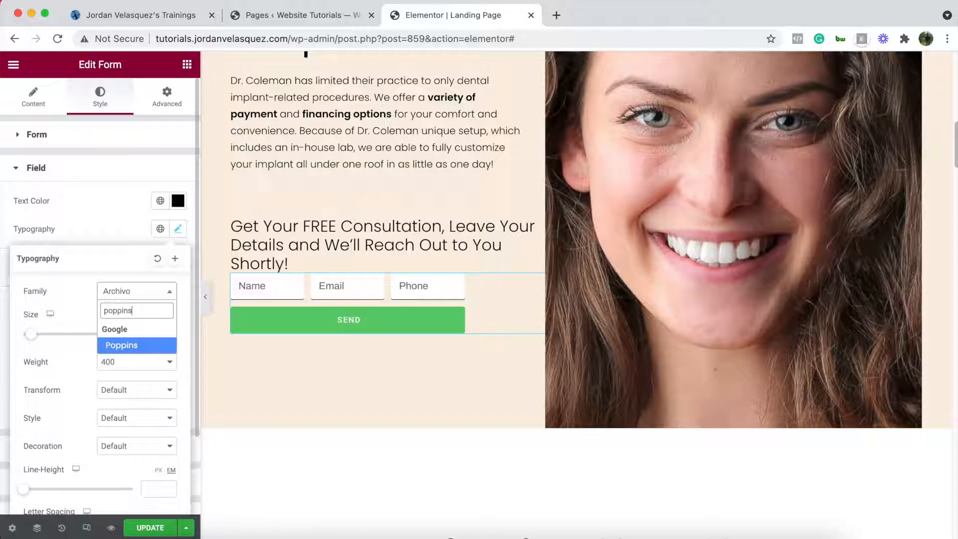
pyautogui.press('Return')
pyautogui.scroll(6, 379, 309)
pyautogui.scroll(2, 382, 309)
pyautogui.scroll(-5, 385, 252)
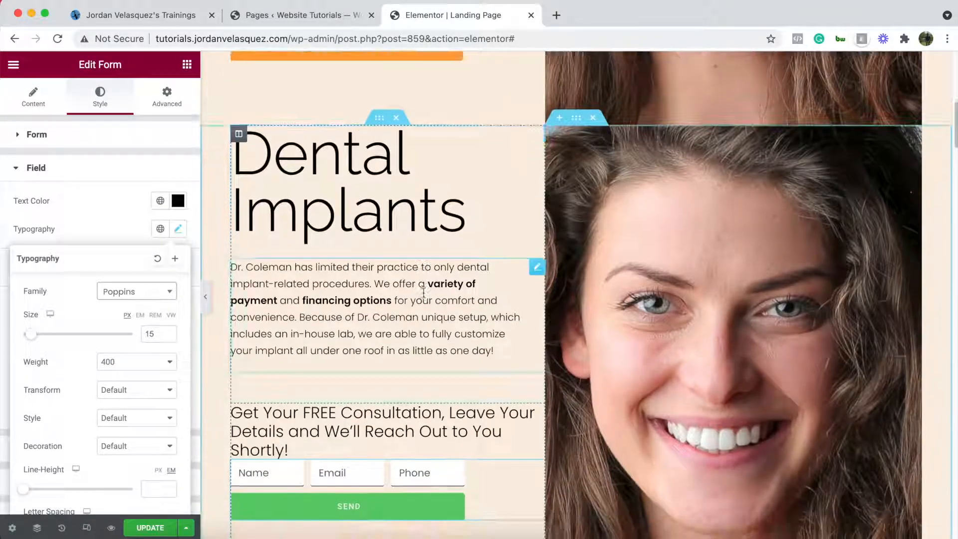
pyautogui.scroll(-4, 423, 293)
pyautogui.click(425, 292)
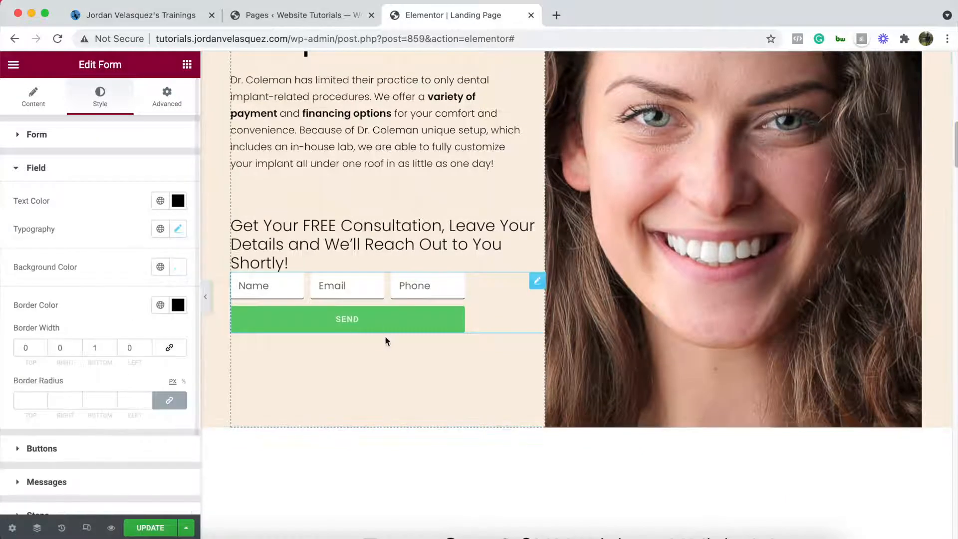
pyautogui.scroll(-1, 60, 299)
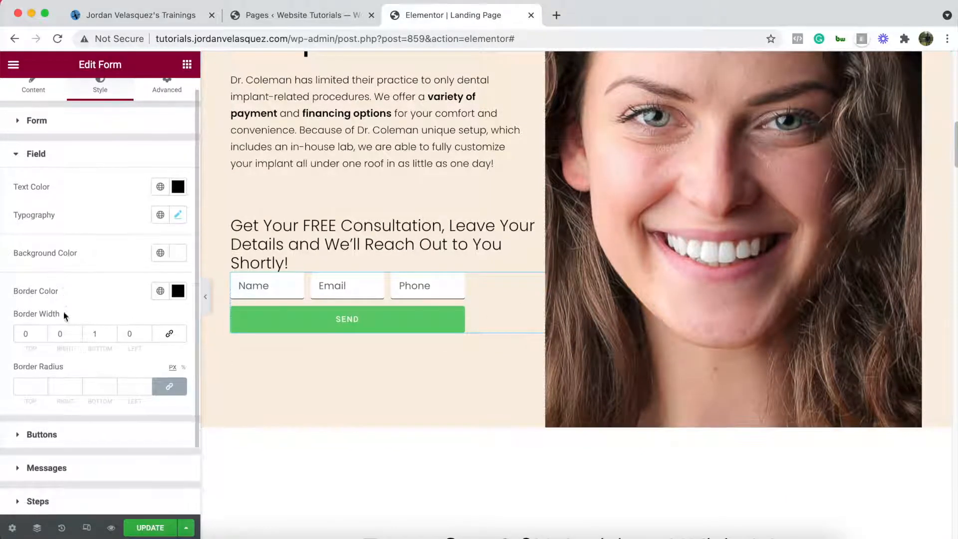
# - Copy the #FFA437 background colour from the Request Appointment form's button
pyautogui.click(39, 434)
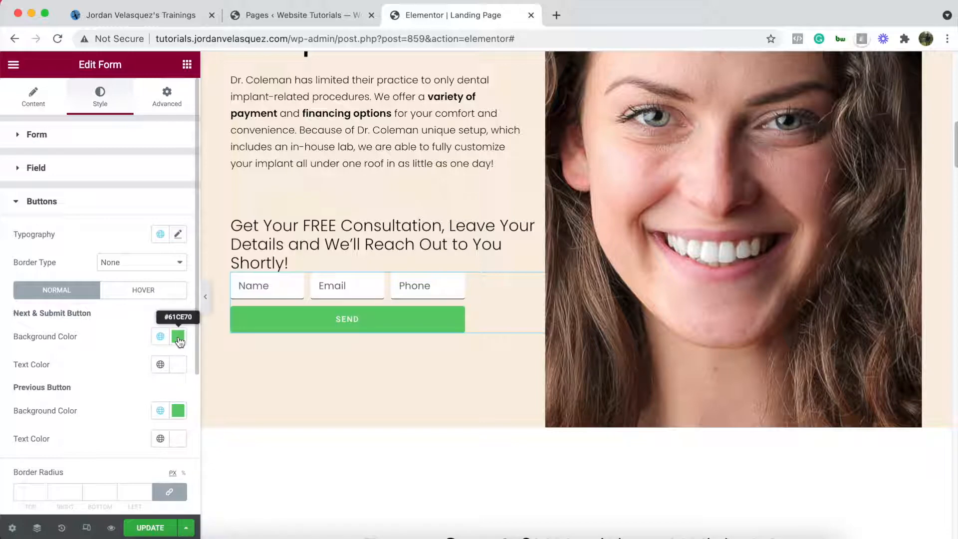
pyautogui.scroll(7, 374, 319)
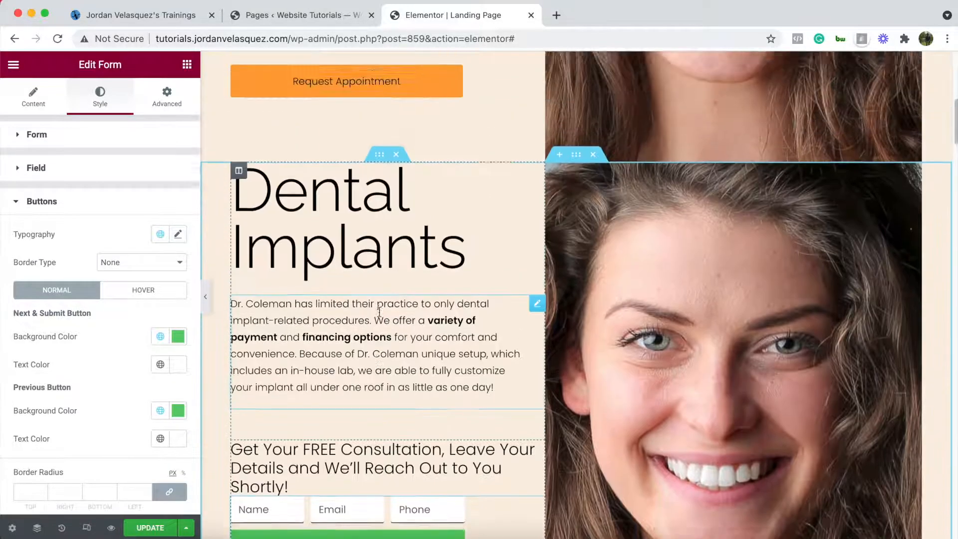
pyautogui.click(539, 149)
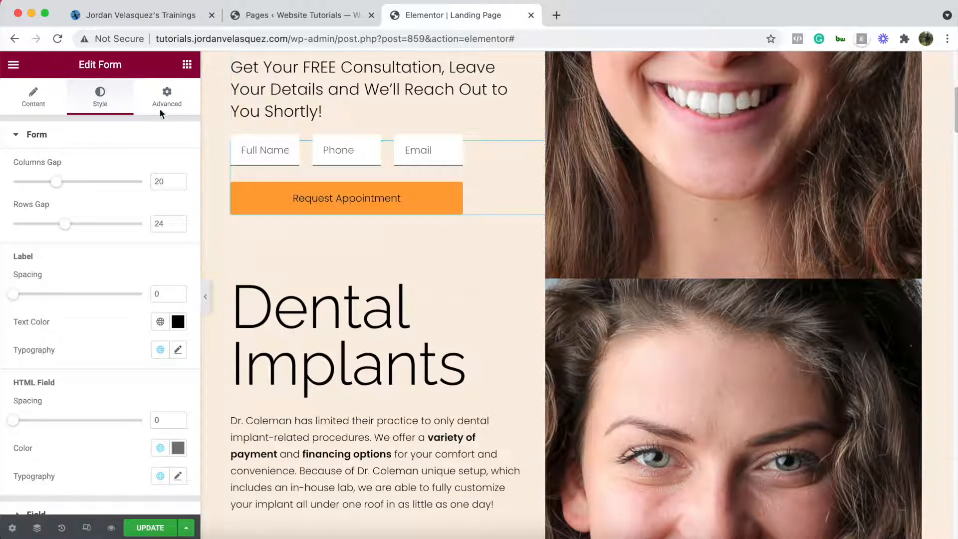
pyautogui.scroll(-4, 106, 299)
pyautogui.click(40, 358)
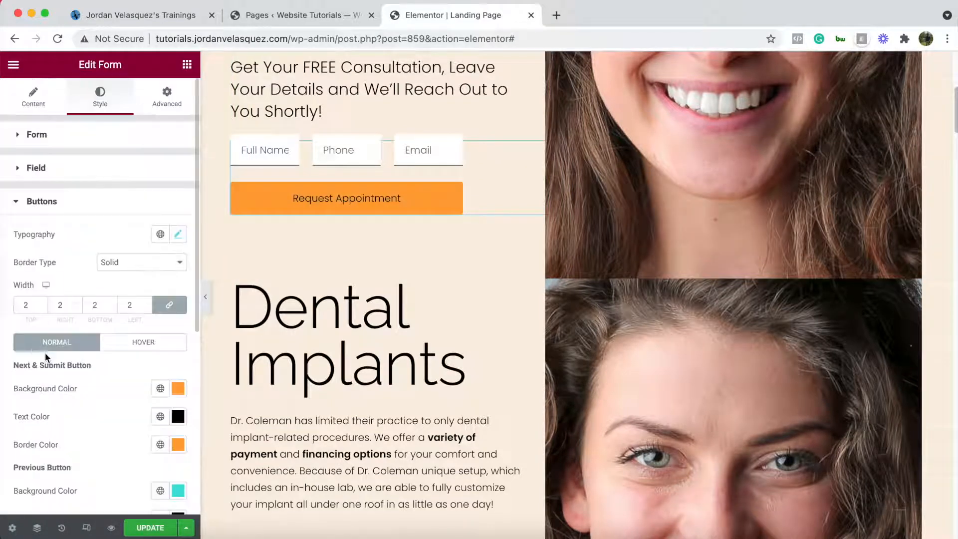
pyautogui.scroll(-1, 148, 335)
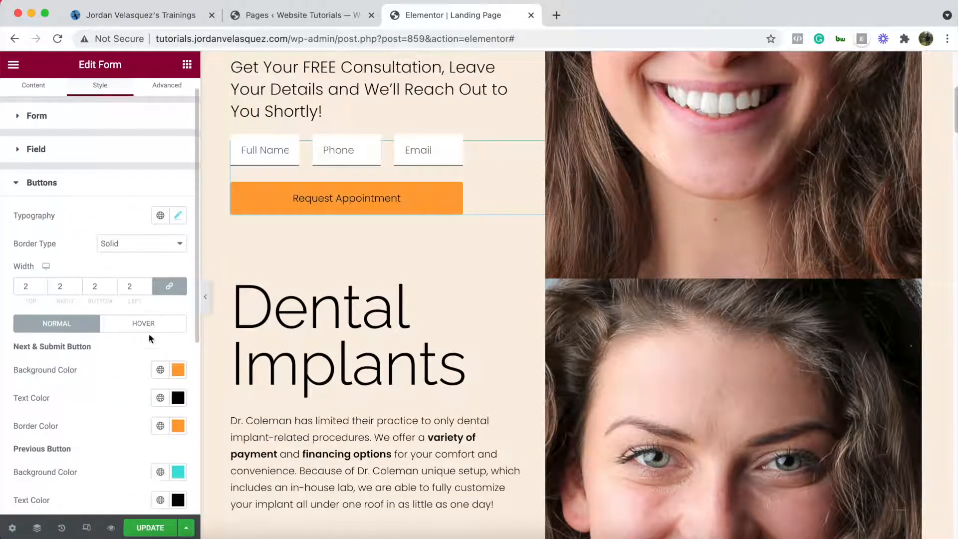
pyautogui.click(180, 372)
pyautogui.tripleClick(43, 336)
pyautogui.rightClick(45, 336)
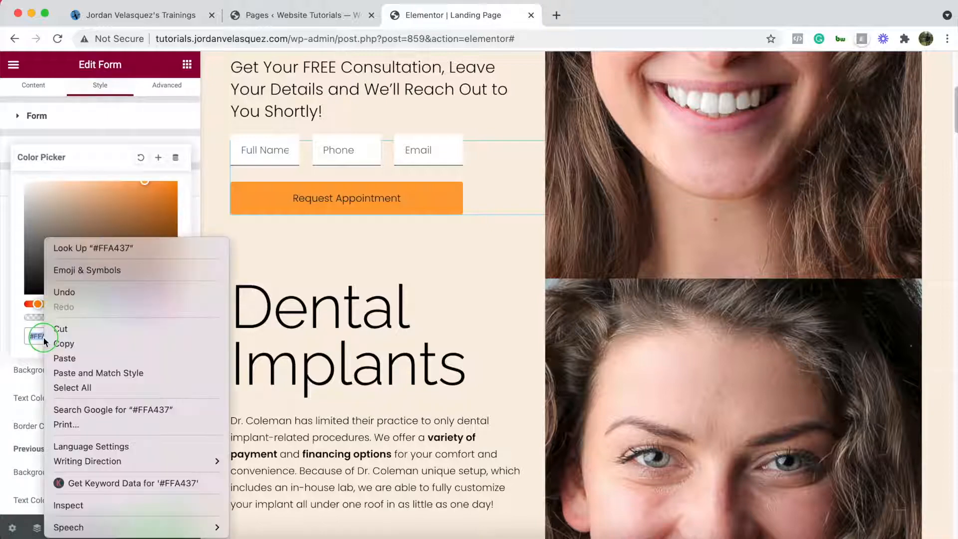
pyautogui.click(64, 343)
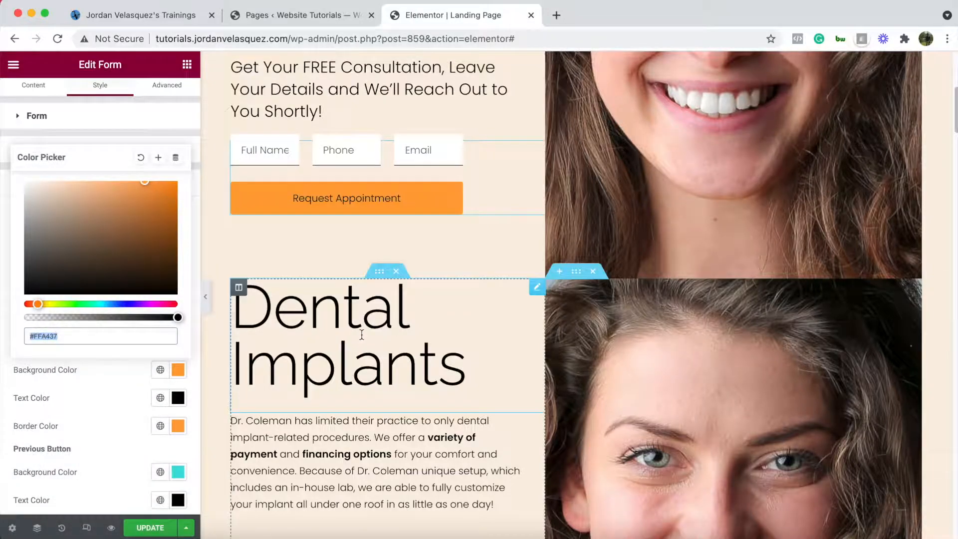
# - Paste #FFA437 as the lower form's SEND button background colour
pyautogui.scroll(-5, 409, 321)
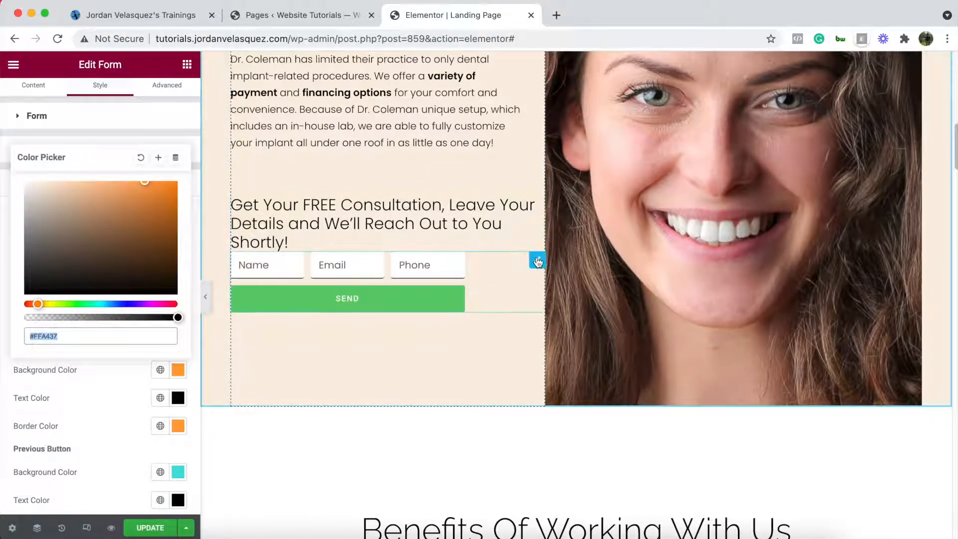
pyautogui.click(519, 250)
pyautogui.scroll(-5, 80, 327)
pyautogui.click(52, 353)
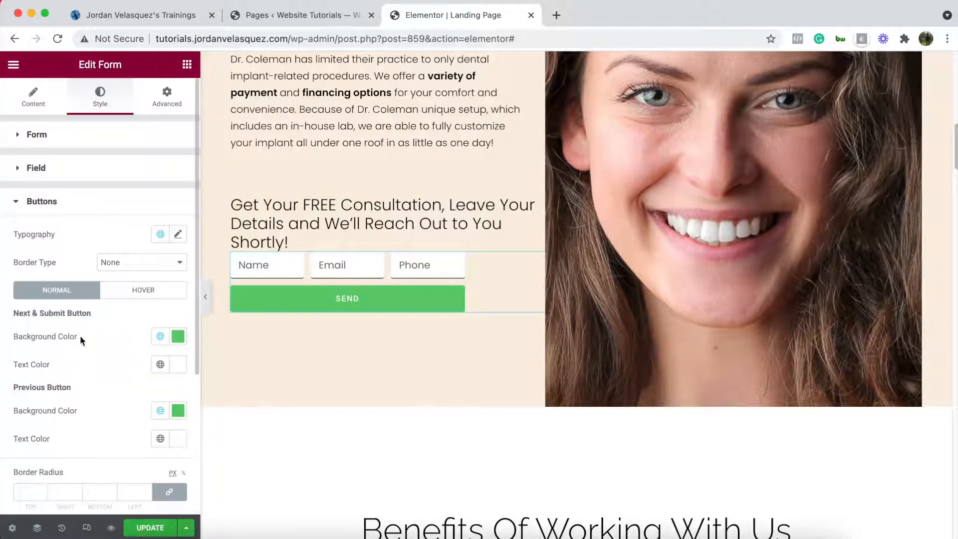
pyautogui.press('super+v')
# - Make the SEND button's hover background fully transparent
pyautogui.click(104, 368)
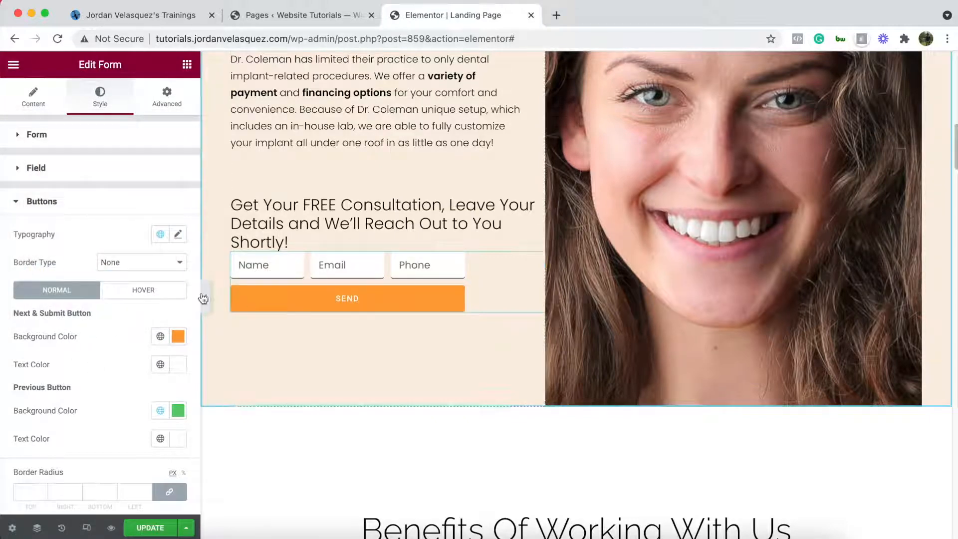
pyautogui.click(171, 295)
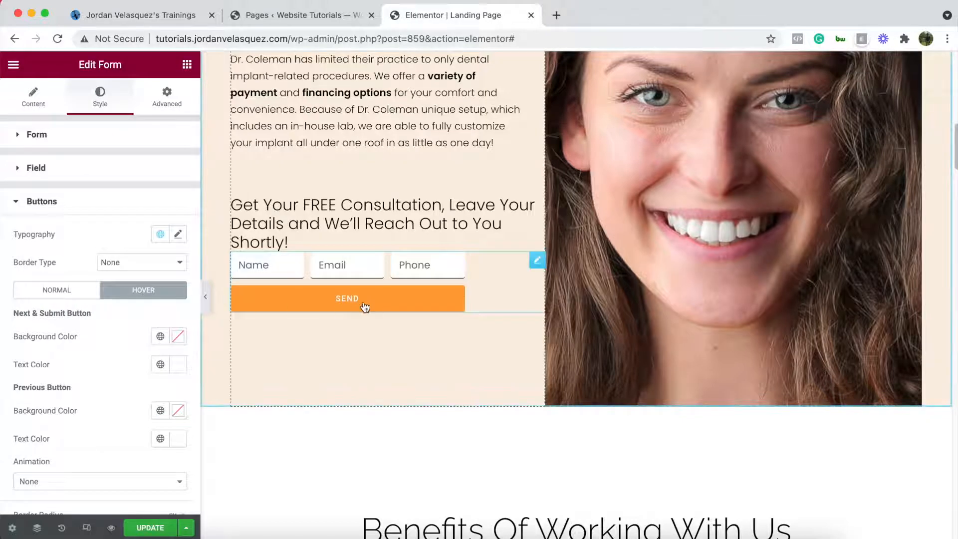
pyautogui.click(178, 336)
pyautogui.moveTo(178, 283); pyautogui.dragTo(2, 292)
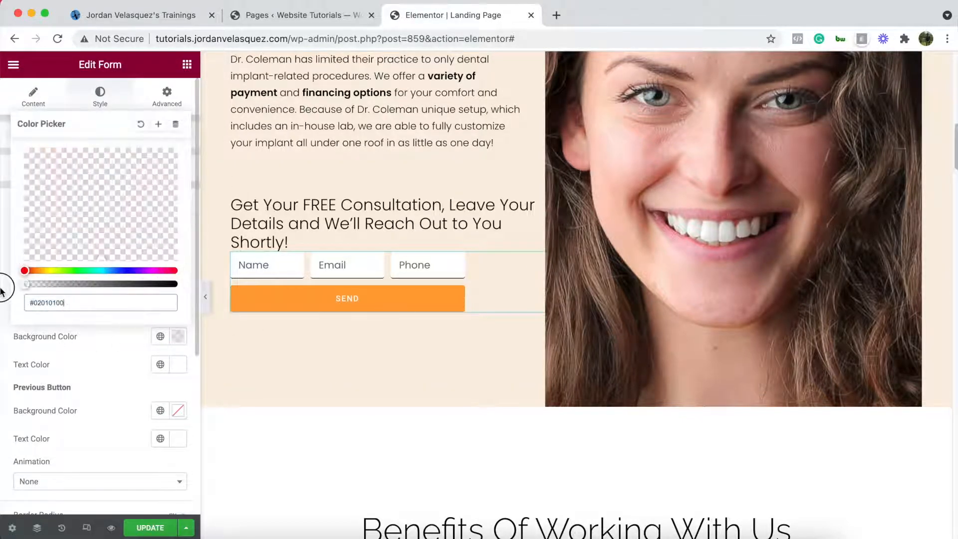
pyautogui.click(84, 366)
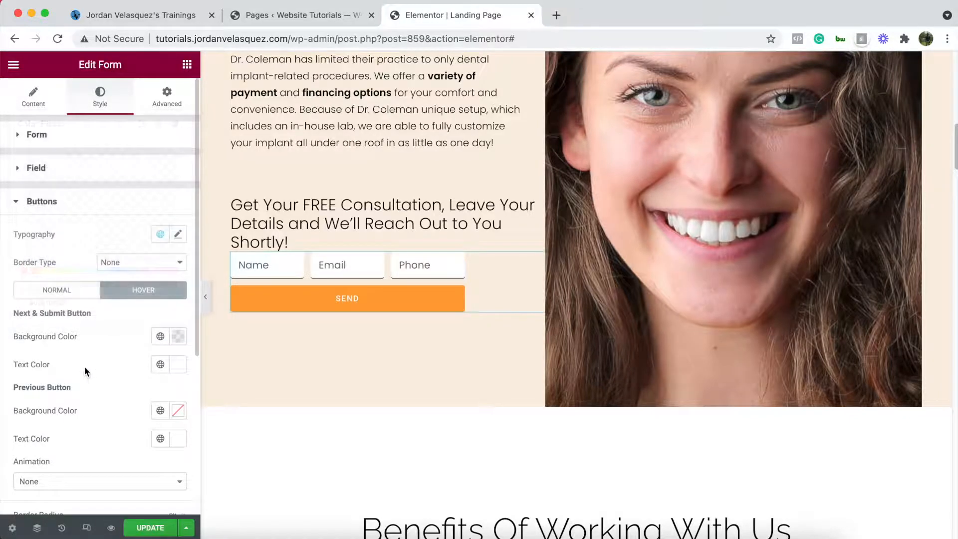
# - Give the button a solid 2 px border with #FFA437 hover border colour
pyautogui.click(129, 268)
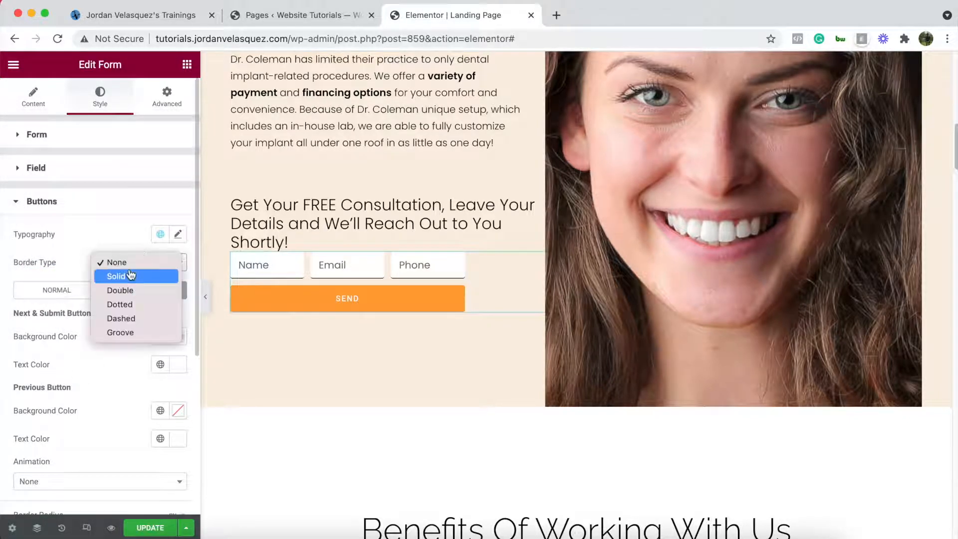
pyautogui.click(128, 276)
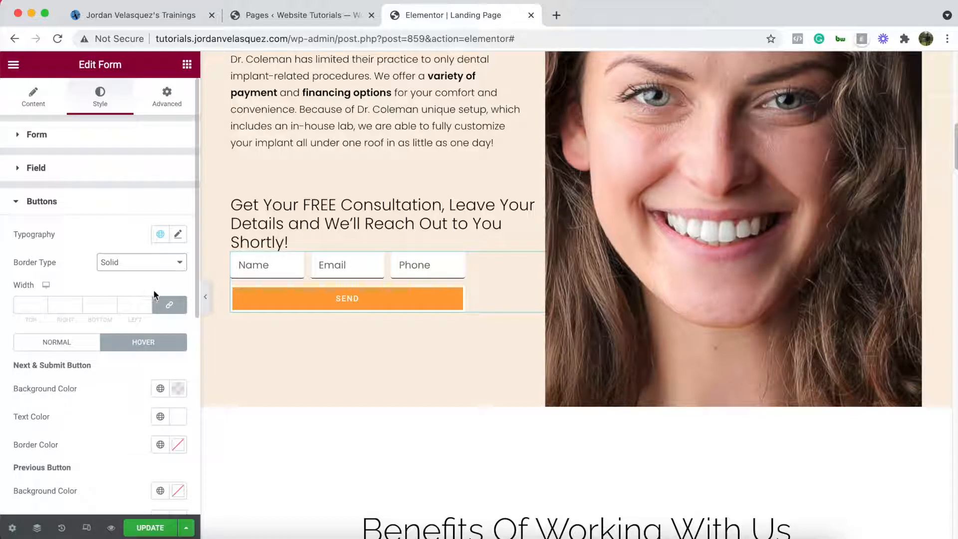
pyautogui.click(44, 304)
pyautogui.click(44, 304)
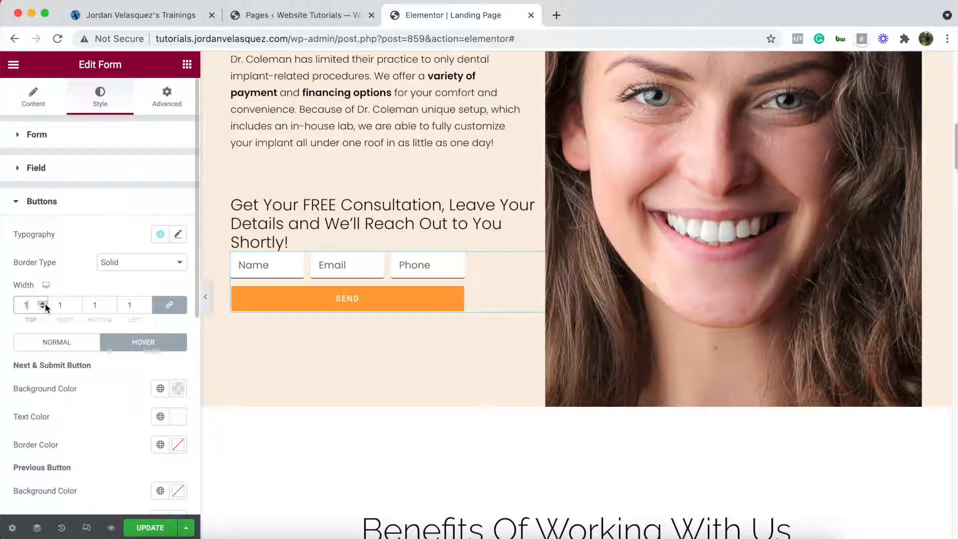
pyautogui.click(179, 451)
pyautogui.click(72, 412)
pyautogui.press('super+v')
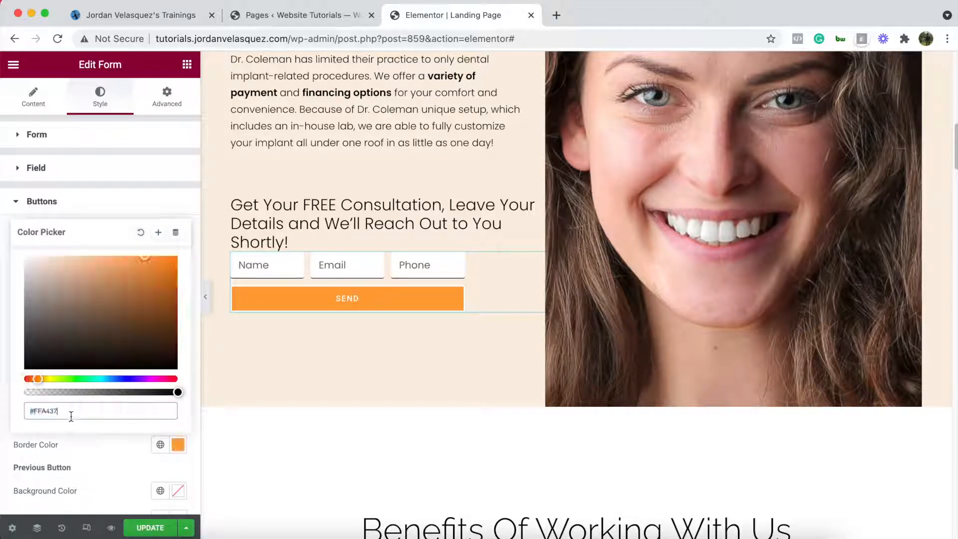
pyautogui.click(80, 441)
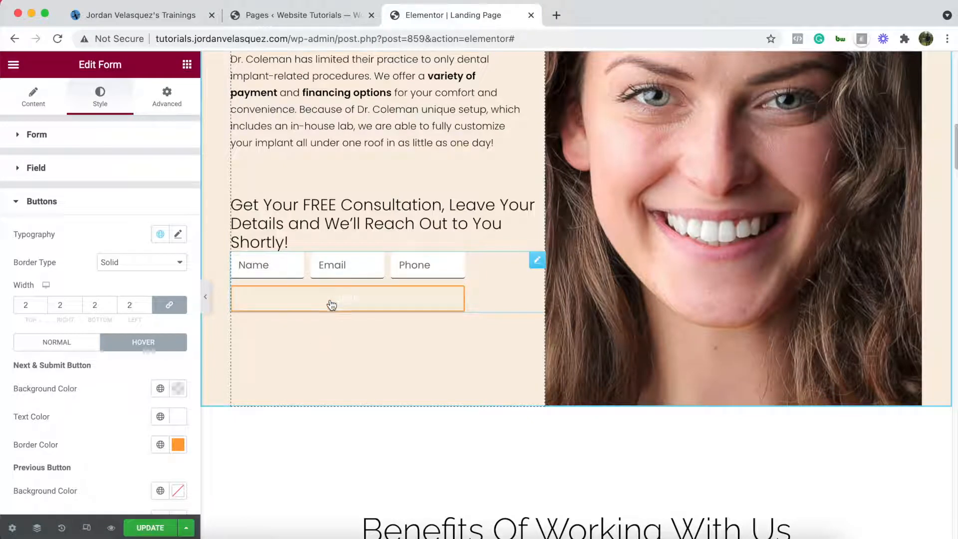
# - Set the SEND button's hover text colour to black #000000
pyautogui.scroll(-1, 107, 371)
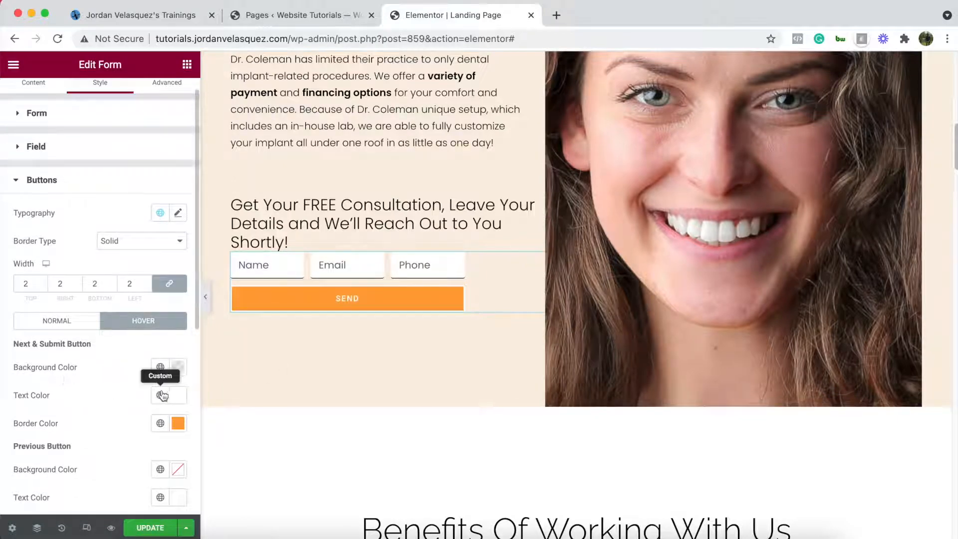
pyautogui.click(179, 399)
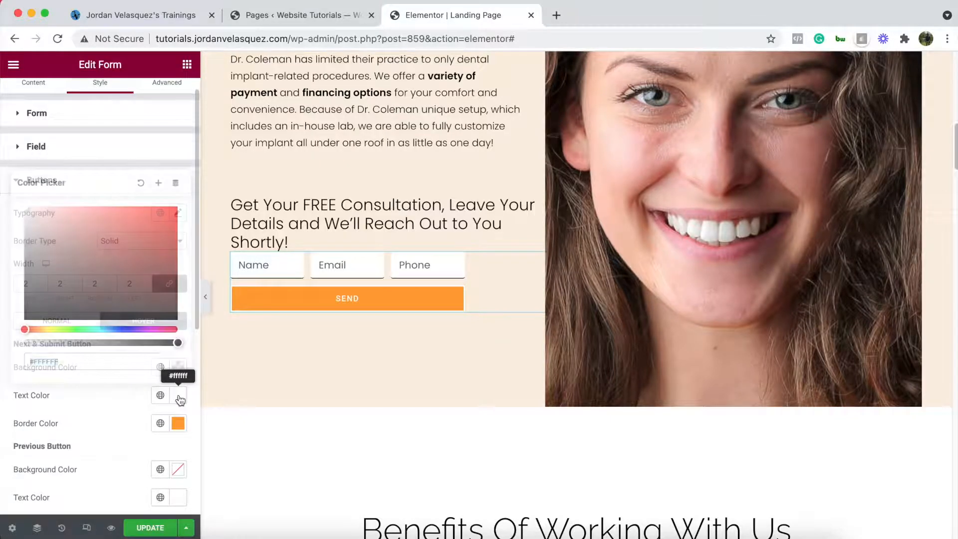
pyautogui.moveTo(120, 266); pyautogui.dragTo(2, 366)
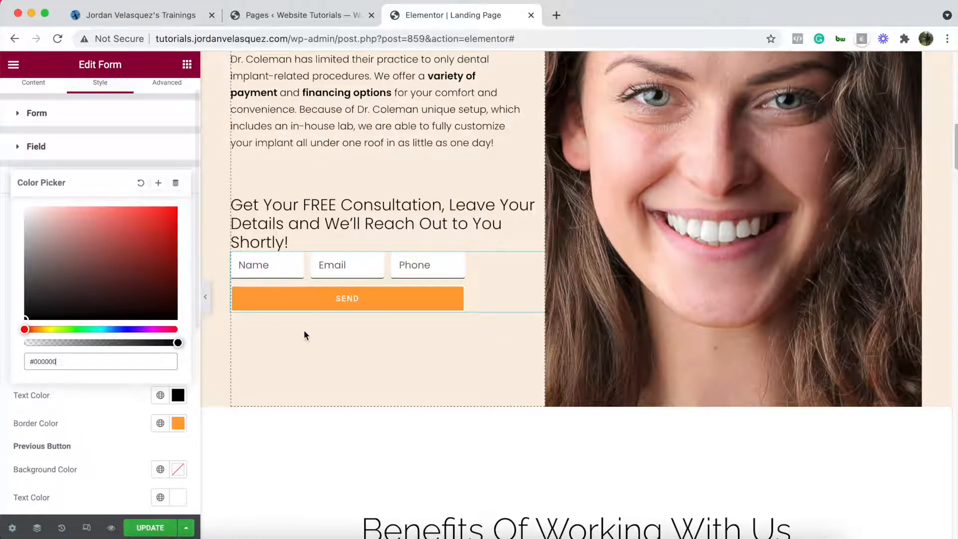
pyautogui.click(119, 405)
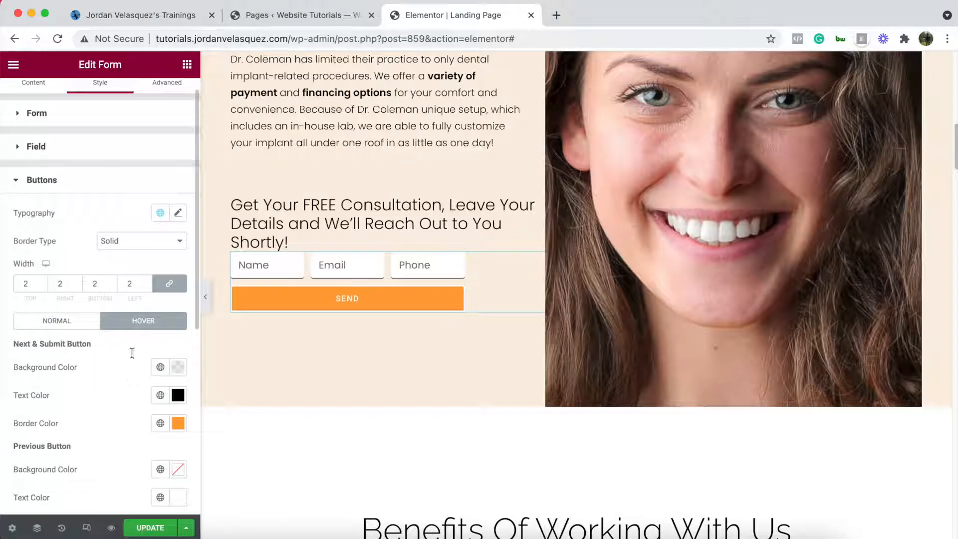
# - In the normal state, make the button text black and the border #FFA437
pyautogui.click(57, 323)
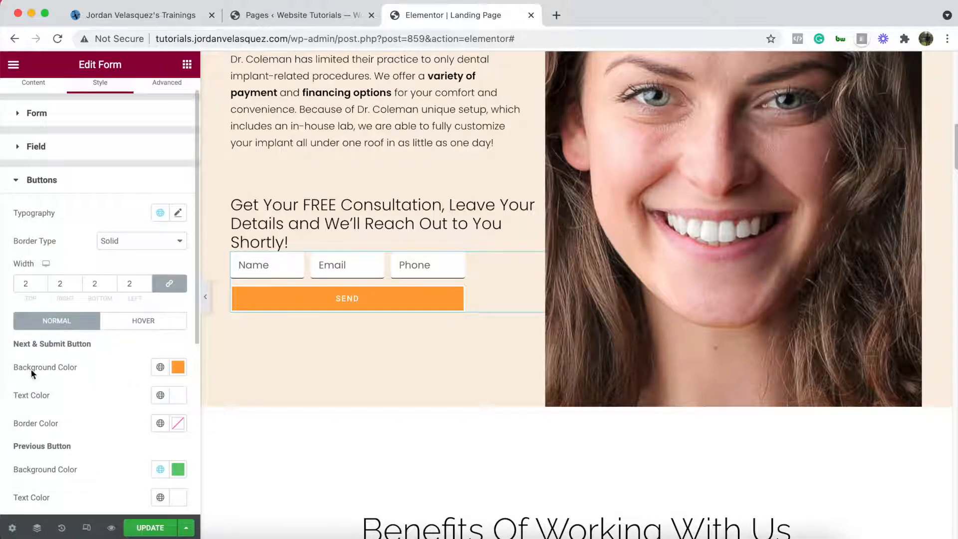
pyautogui.click(177, 395)
pyautogui.moveTo(97, 287); pyautogui.dragTo(5, 356)
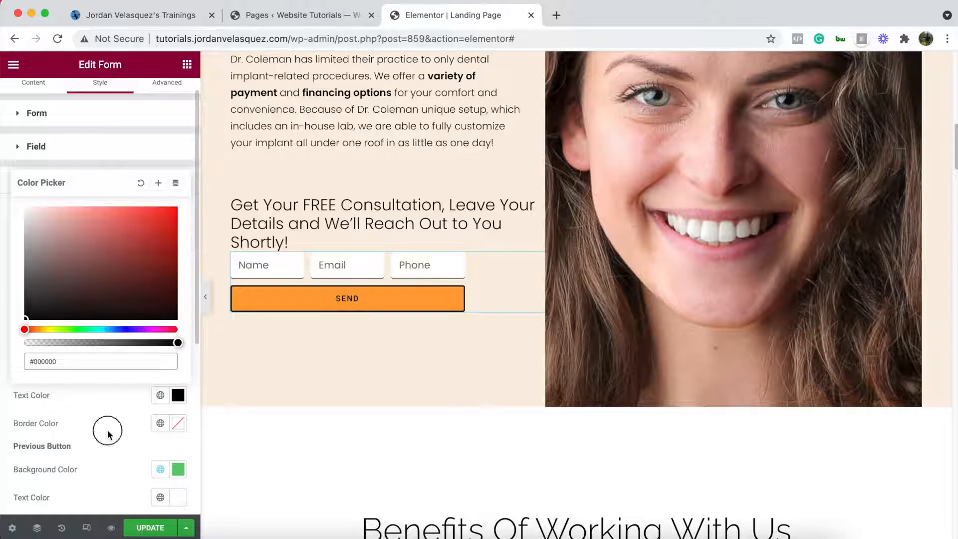
pyautogui.click(123, 424)
pyautogui.click(178, 424)
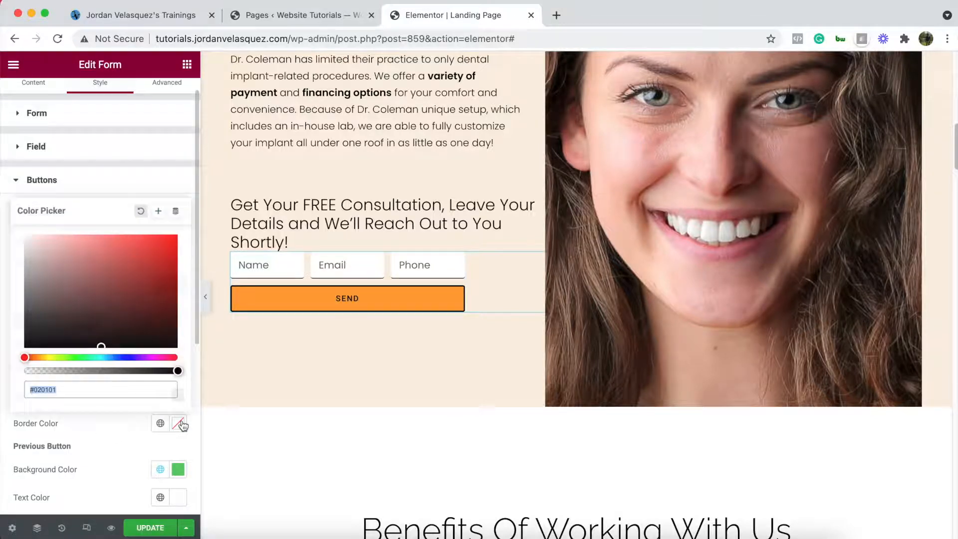
pyautogui.press('super+v')
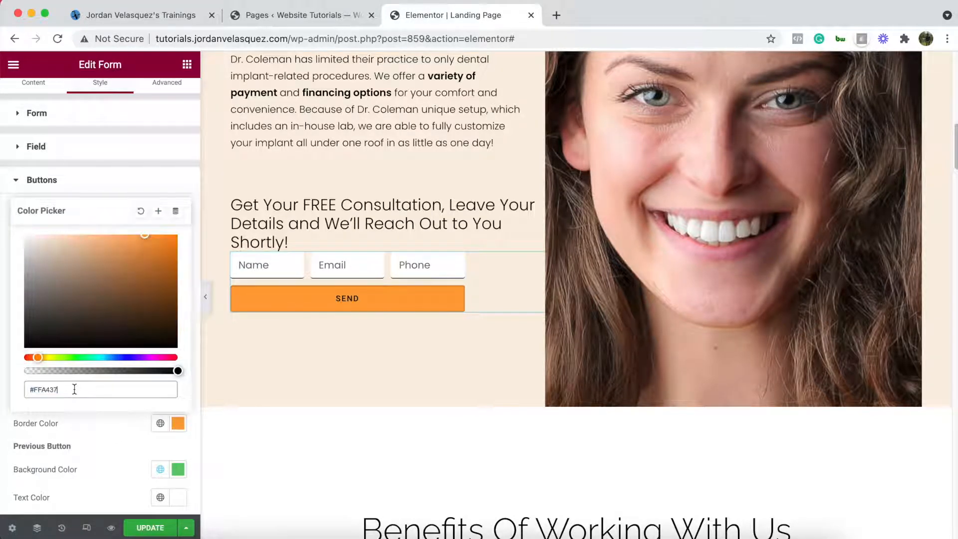
pyautogui.click(110, 435)
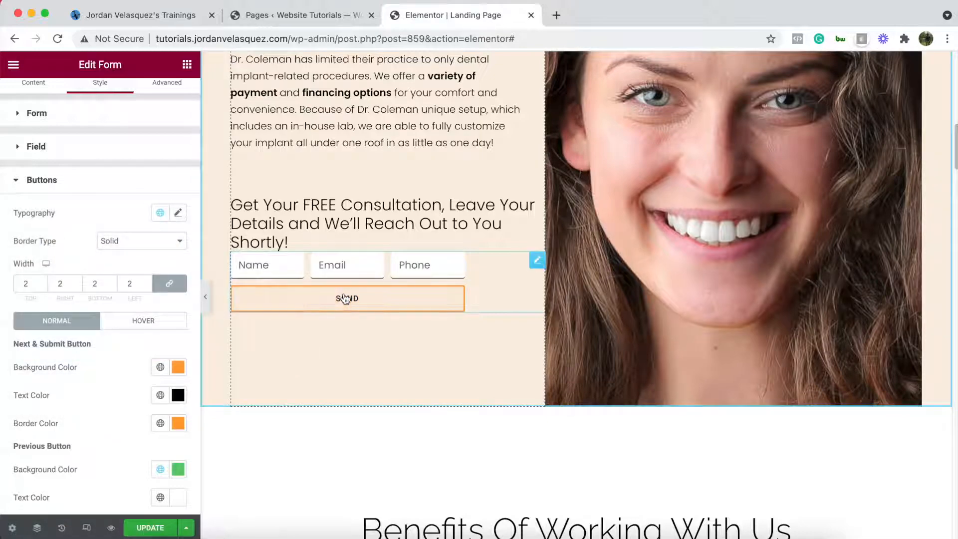
pyautogui.scroll(7, 292, 348)
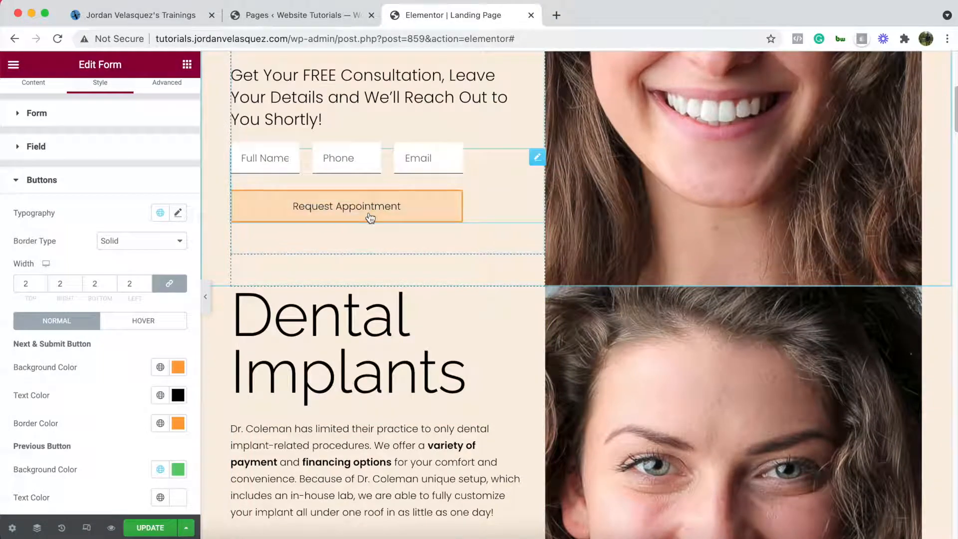
pyautogui.scroll(-5, 308, 373)
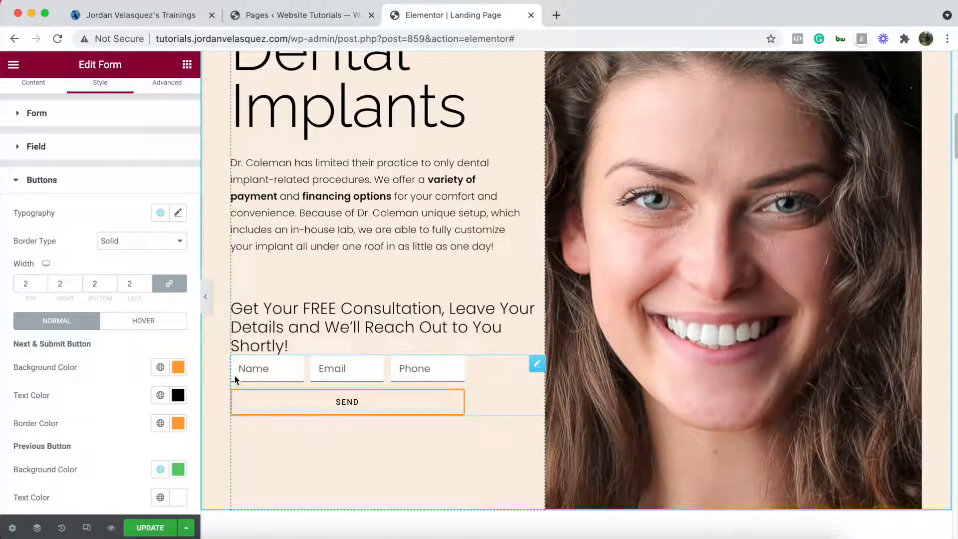
# - Set the SEND button font to Poppins with weight 300
pyautogui.click(178, 213)
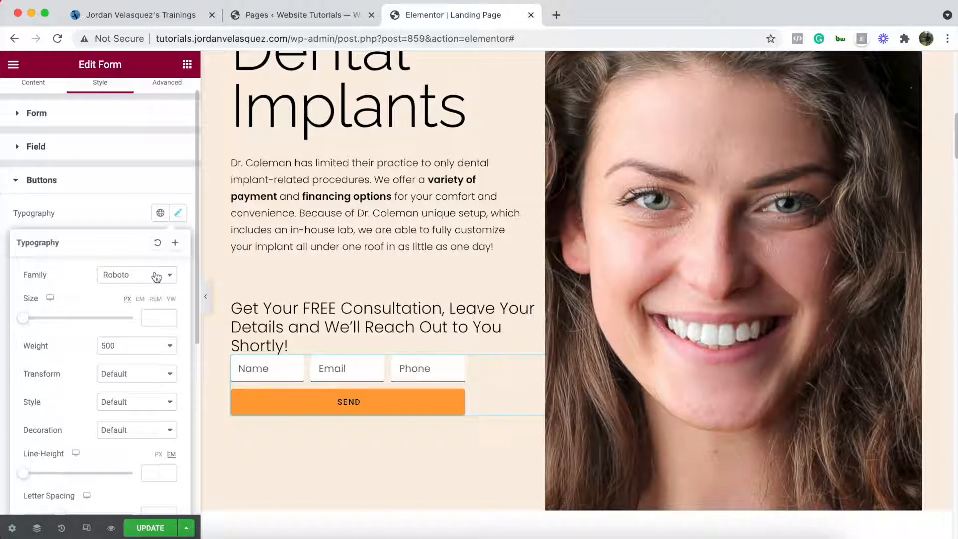
pyautogui.click(156, 277)
pyautogui.write('poppi')
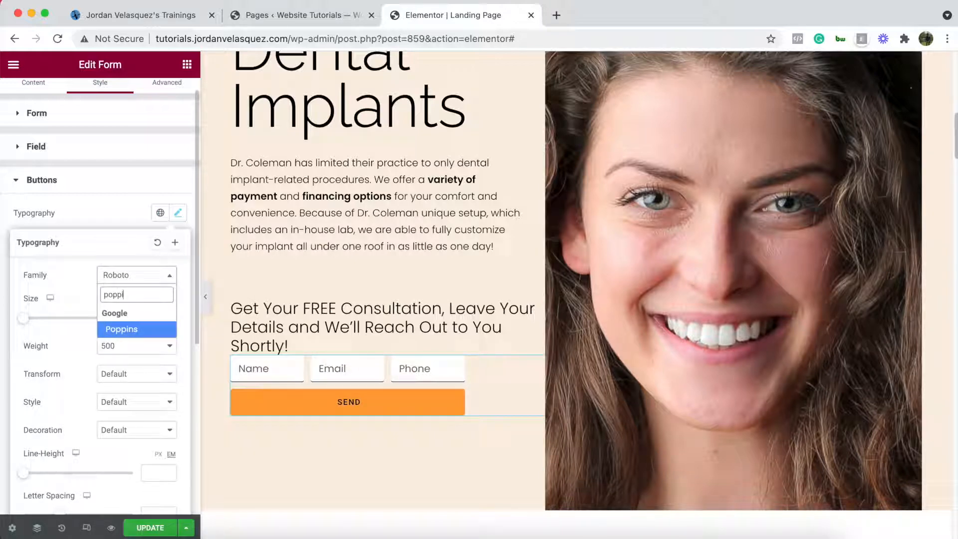
pyautogui.write('ns')
pyautogui.press('Return')
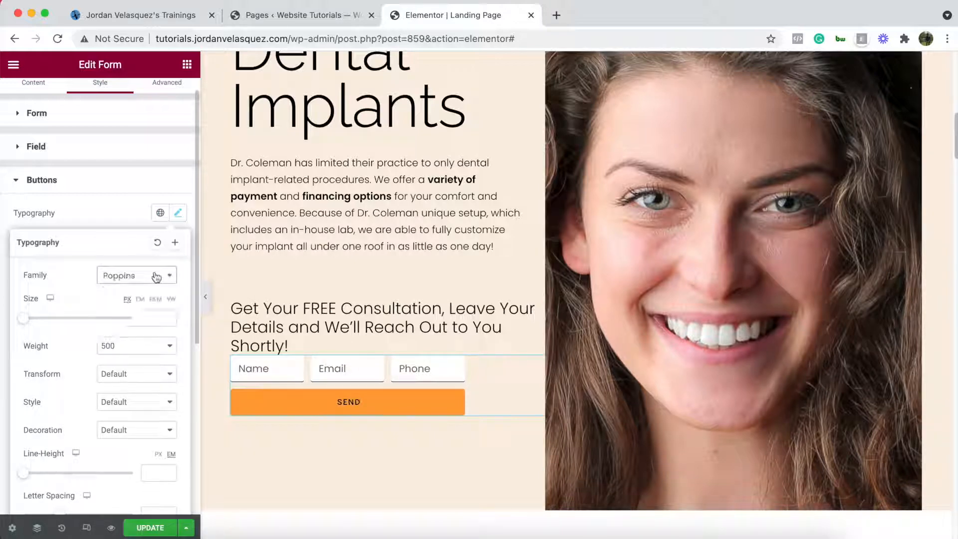
pyautogui.click(135, 352)
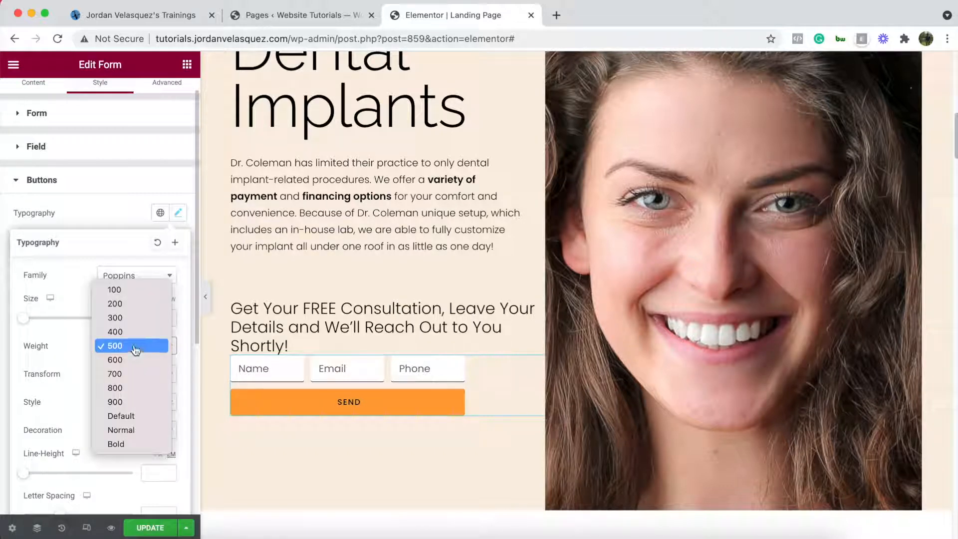
pyautogui.click(134, 320)
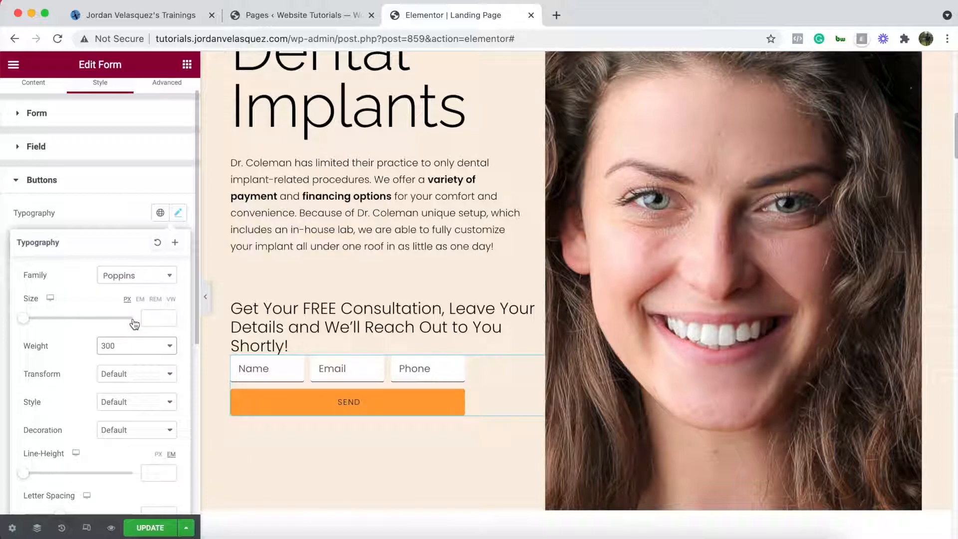
# - Reduce the button text size to 12 px, then show the form's Content settings
pyautogui.scroll(5, 375, 199)
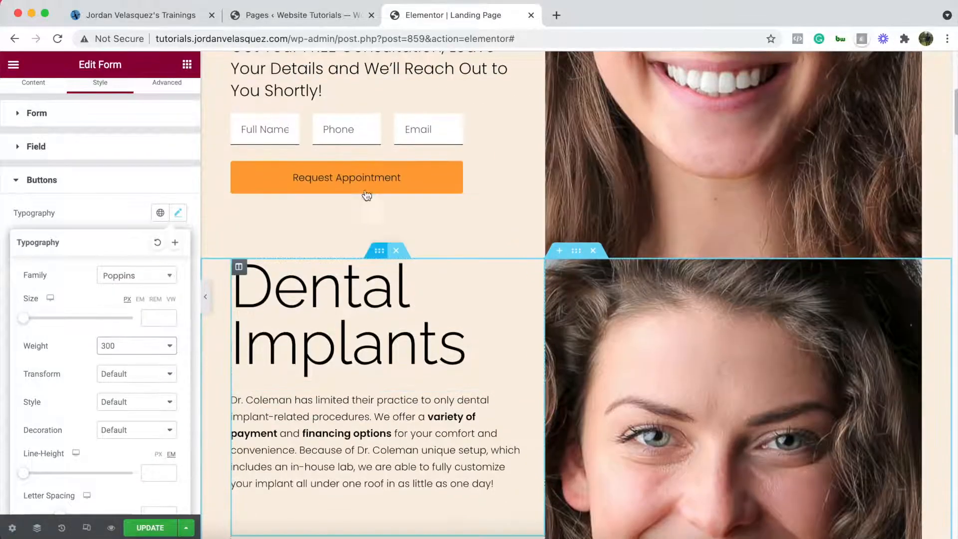
pyautogui.scroll(-2, 127, 190)
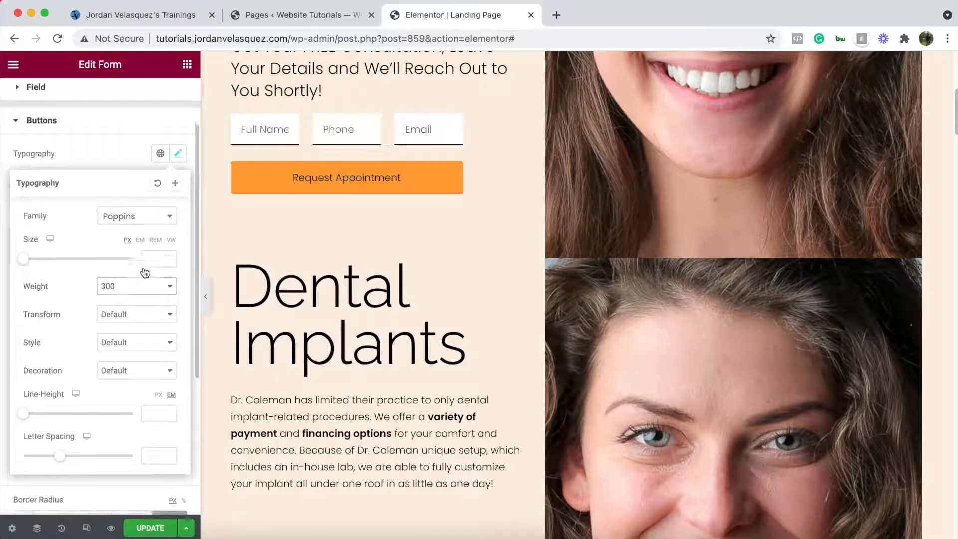
pyautogui.scroll(-2, 144, 272)
pyautogui.scroll(-7, 330, 355)
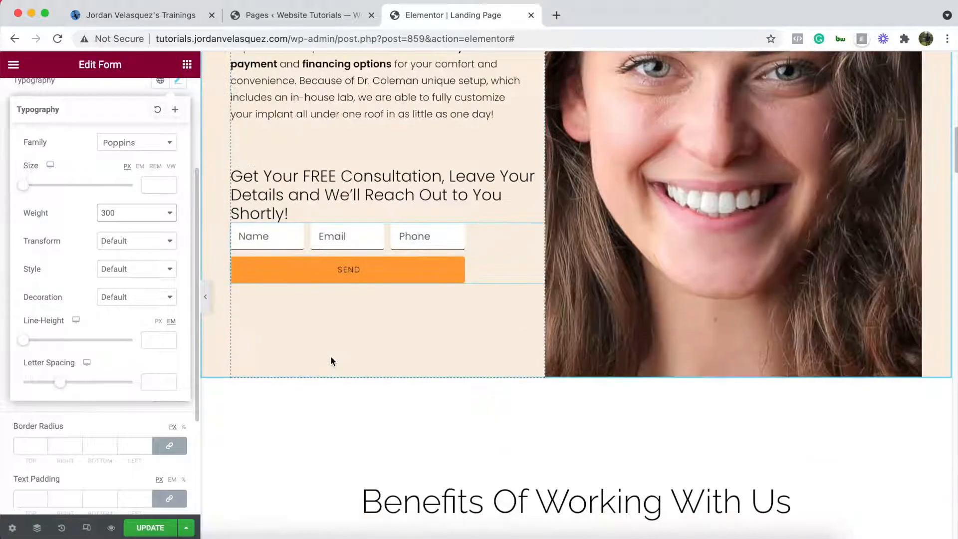
pyautogui.click(155, 185)
pyautogui.write('1')
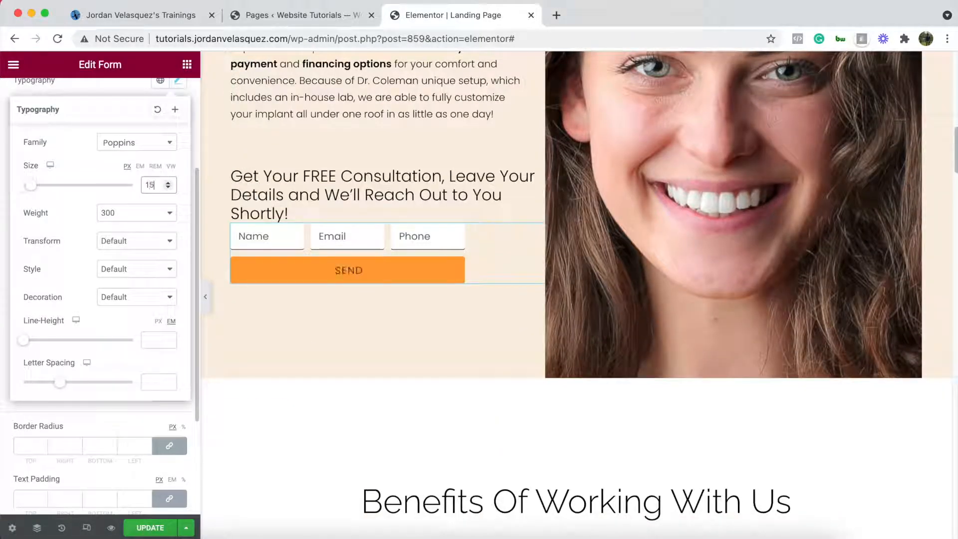
pyautogui.write('5')
pyautogui.press('BackSpace')
pyautogui.scroll(1, 113, 120)
pyautogui.click(122, 100)
pyautogui.scroll(2, 328, 301)
pyautogui.scroll(1, 160, 292)
pyautogui.scroll(3, 35, 102)
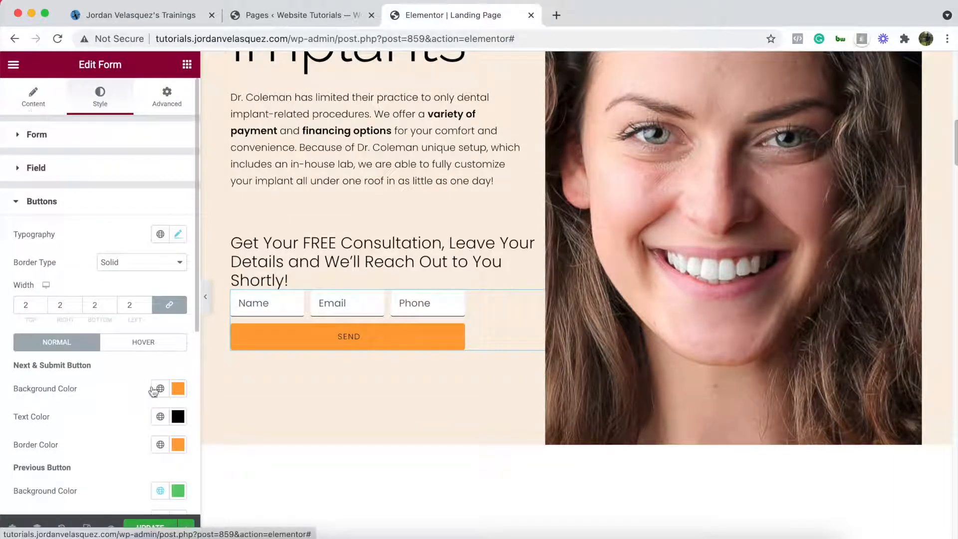
pyautogui.click(23, 103)
# - Replace the submit button label 'Send' with 'Request Appointment'
pyautogui.scroll(-3, 57, 279)
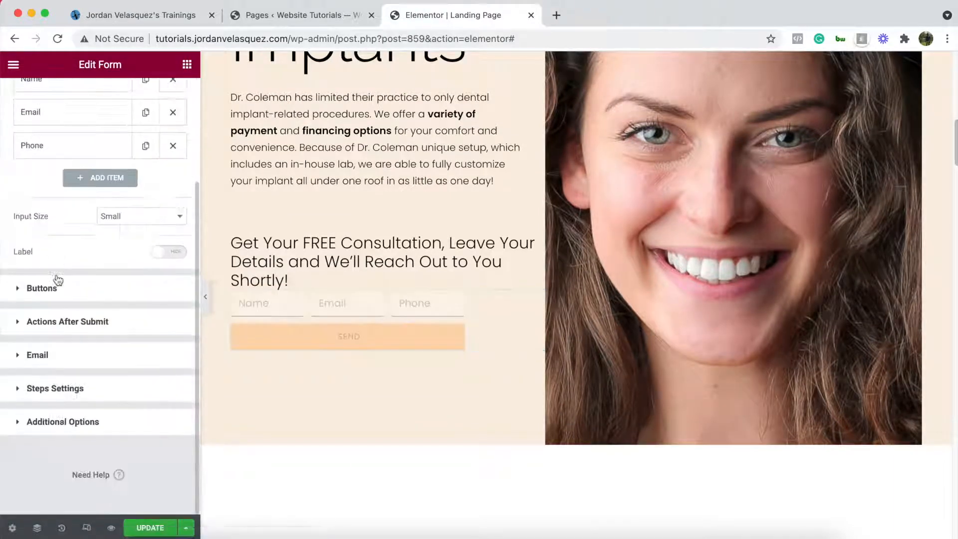
pyautogui.click(57, 293)
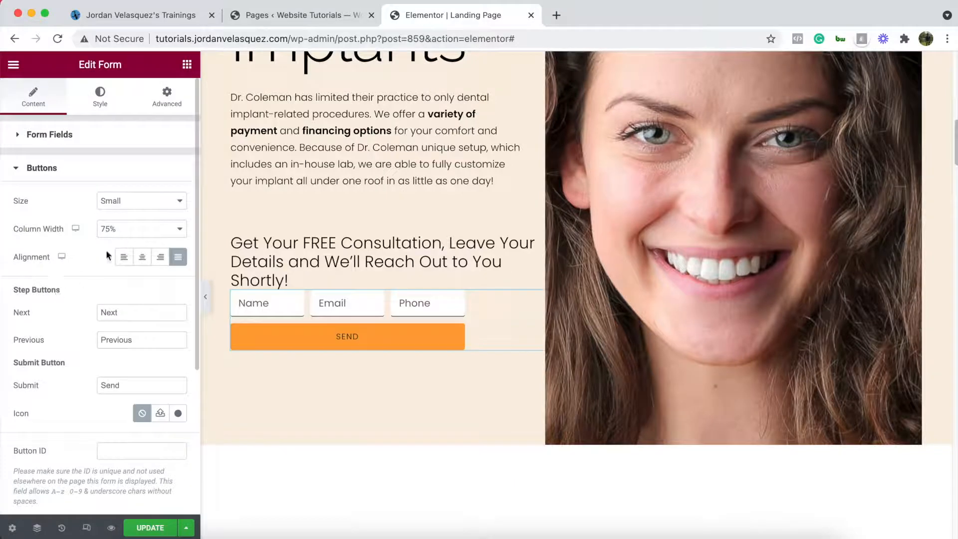
pyautogui.doubleClick(126, 383)
pyautogui.write('Reques')
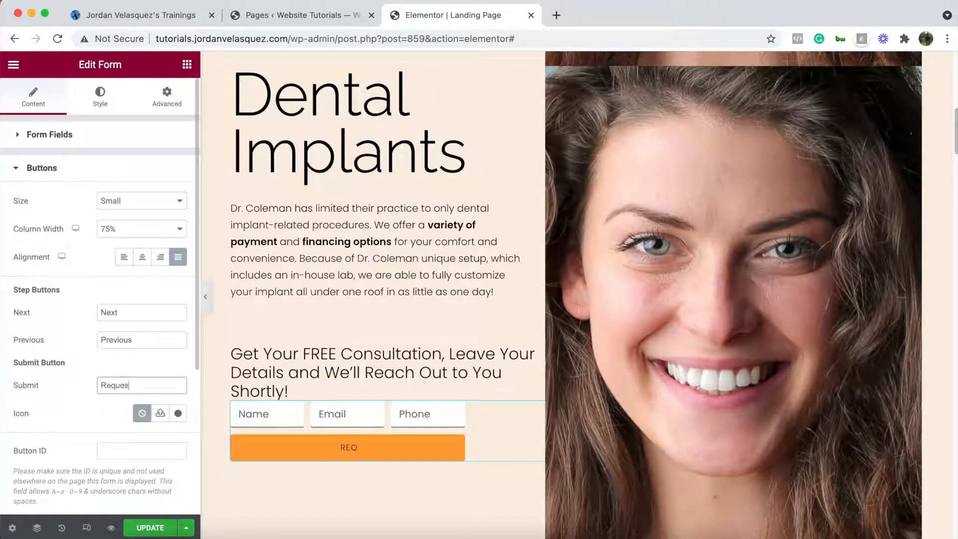
pyautogui.write('t Appointment')
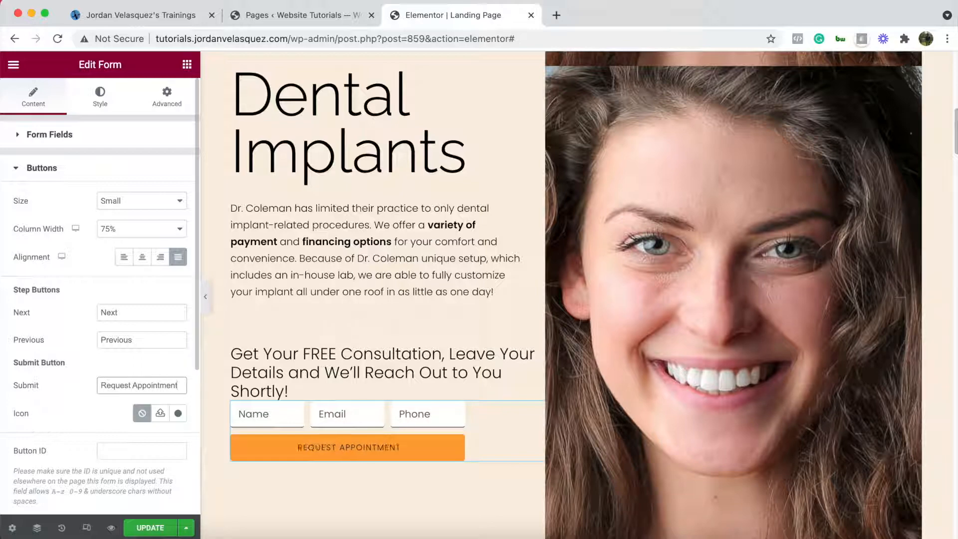
pyautogui.scroll(5, 426, 376)
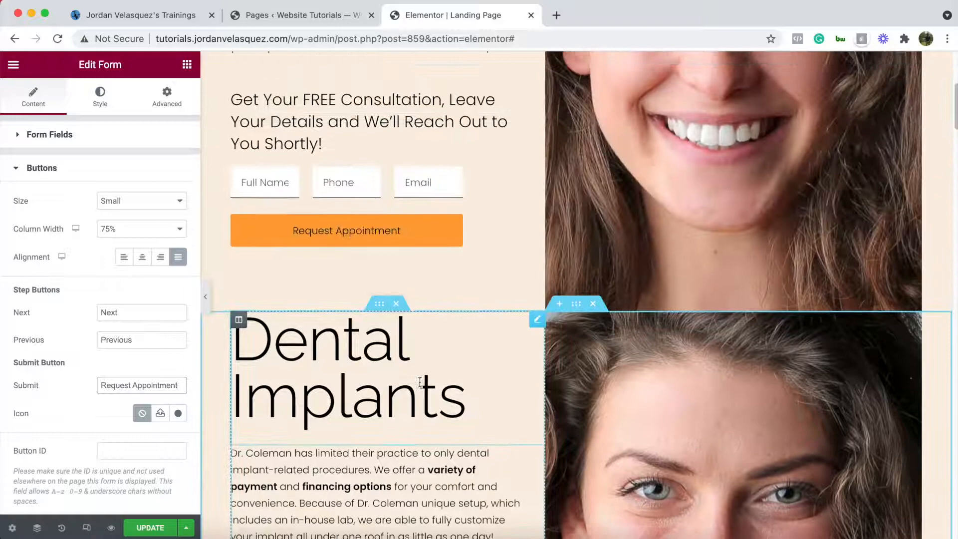
pyautogui.scroll(-5, 372, 396)
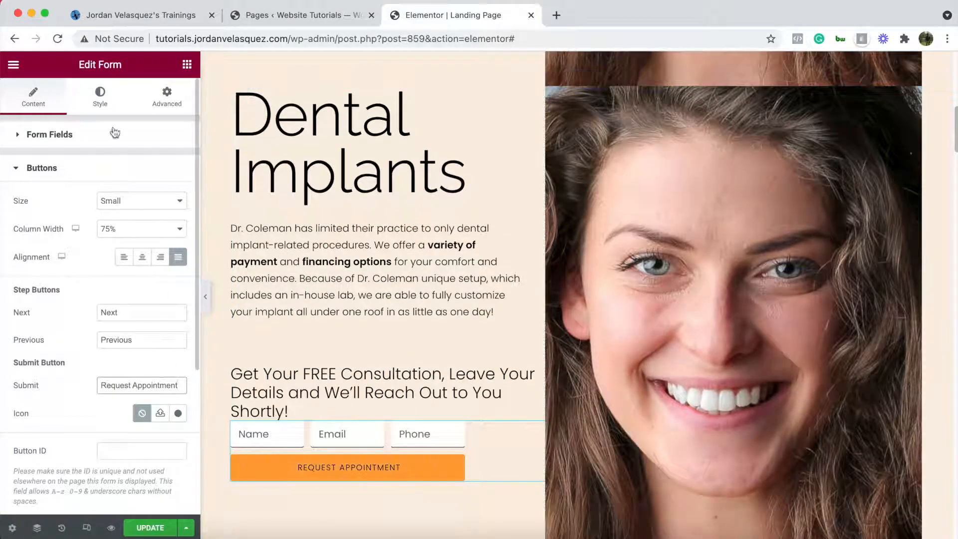
pyautogui.click(104, 98)
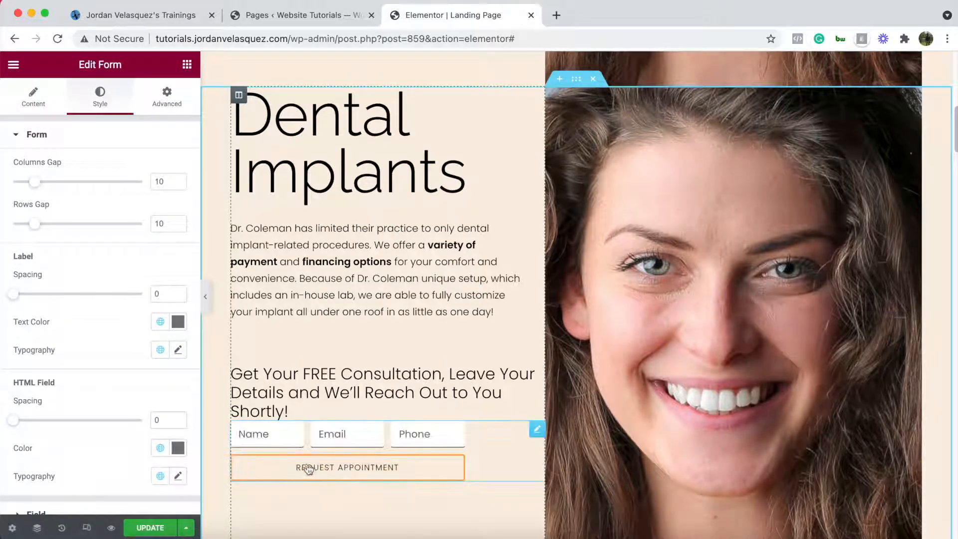
pyautogui.scroll(5, 308, 469)
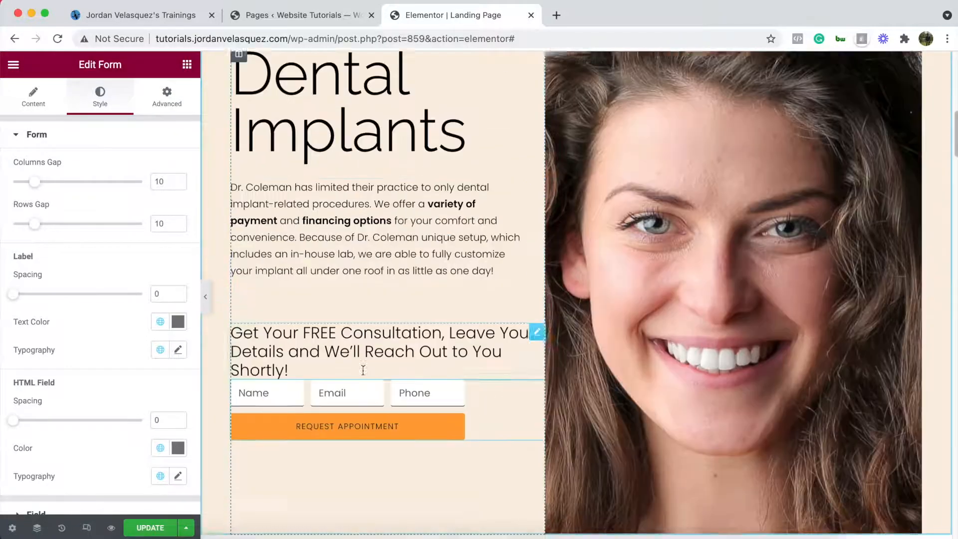
pyautogui.scroll(-1, 364, 370)
# - Set the button typography Transform to Normal
pyautogui.scroll(-2, 137, 295)
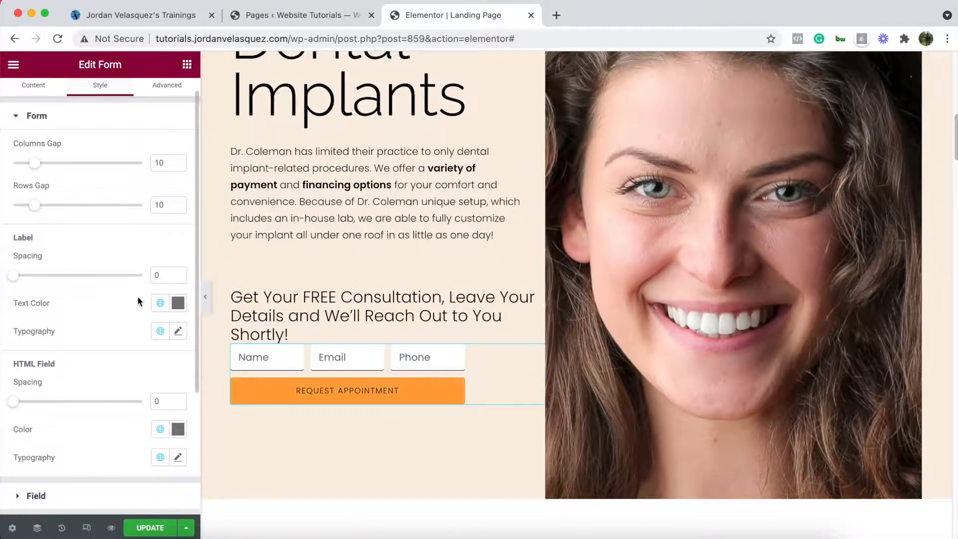
pyautogui.scroll(-3, 132, 307)
pyautogui.click(55, 394)
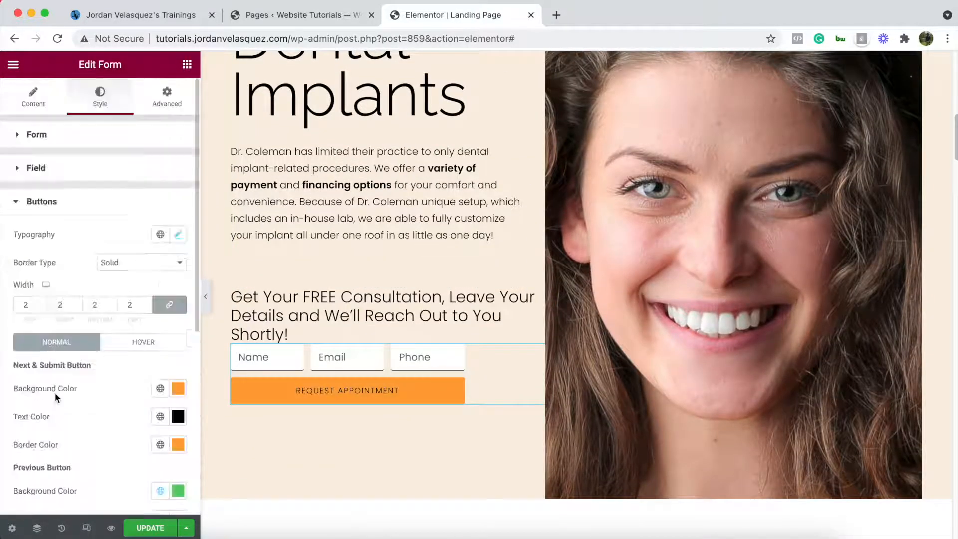
pyautogui.scroll(-1, 103, 355)
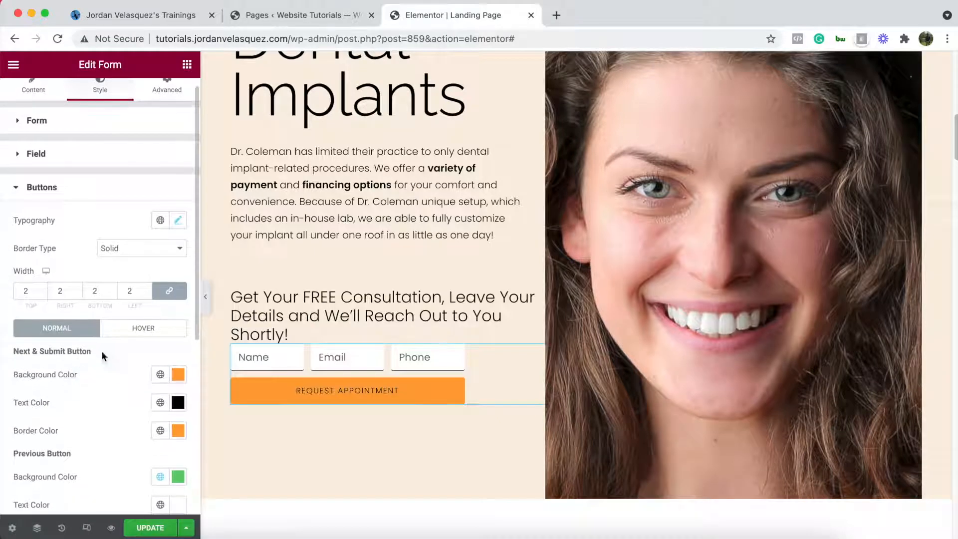
pyautogui.click(177, 220)
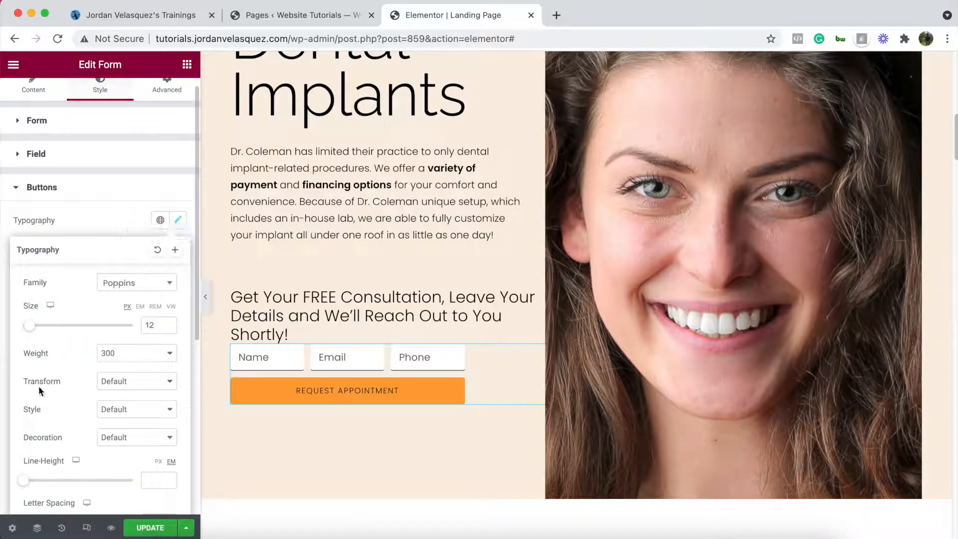
pyautogui.click(123, 382)
pyautogui.click(131, 438)
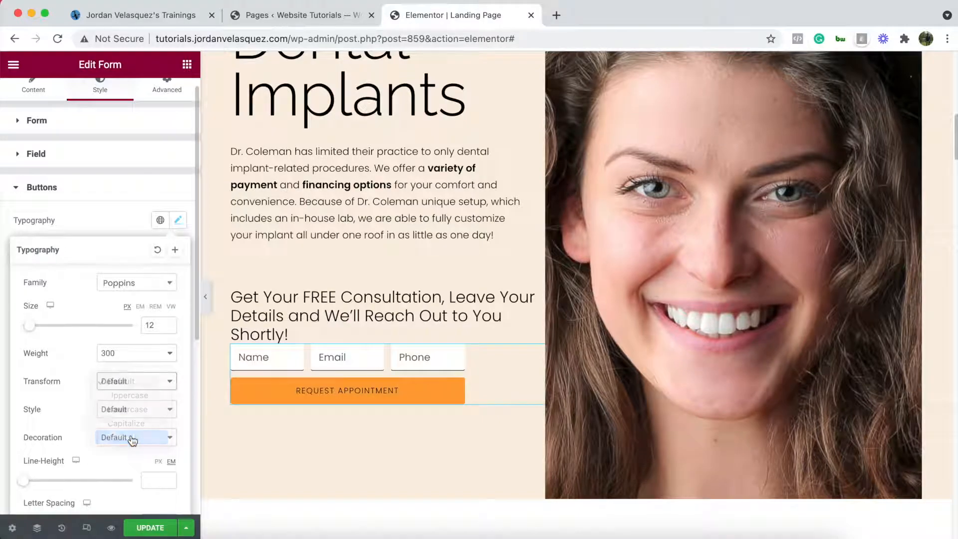
# - Hide the editor panel and scroll the page to preview the mixed-case button
pyautogui.click(208, 298)
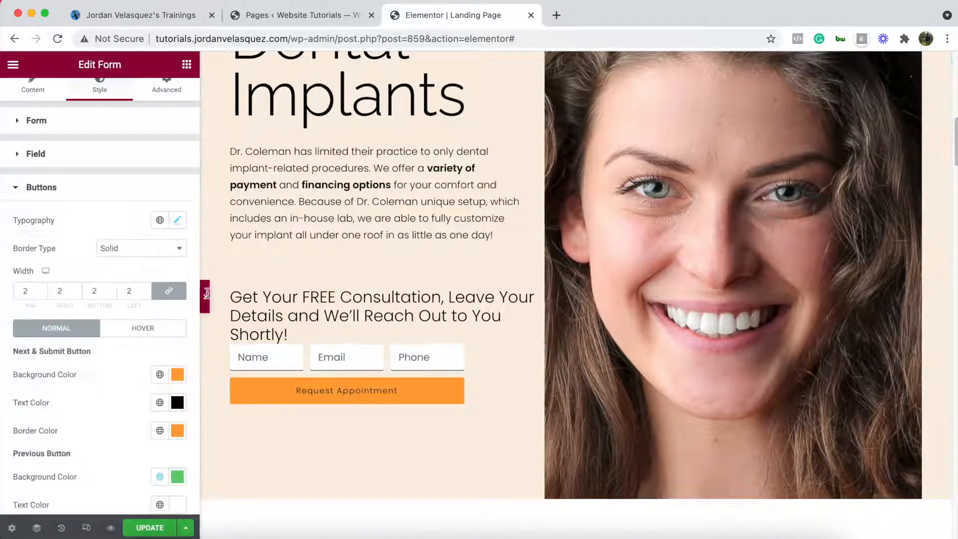
pyautogui.scroll(-5, 273, 253)
pyautogui.scroll(1, 293, 262)
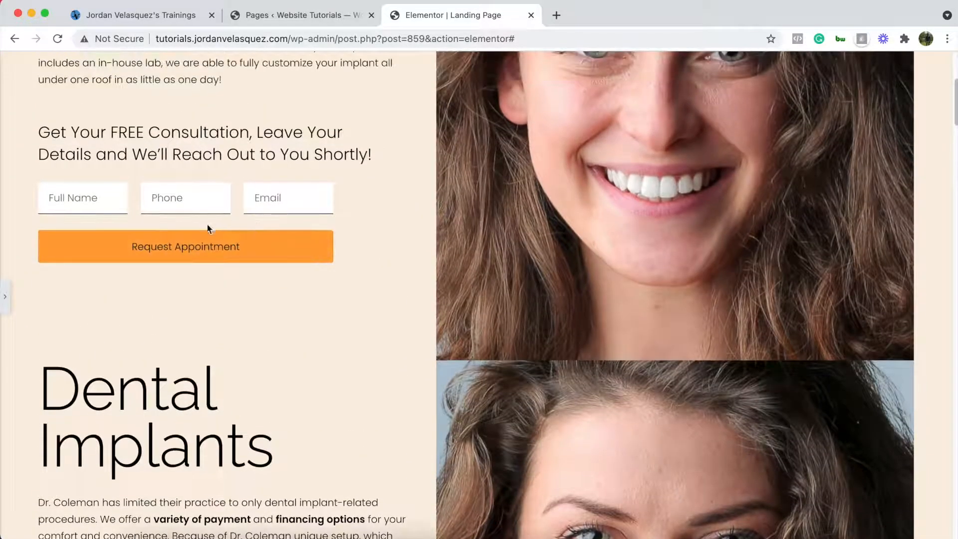
pyautogui.scroll(-5, 210, 217)
pyautogui.scroll(1, 244, 332)
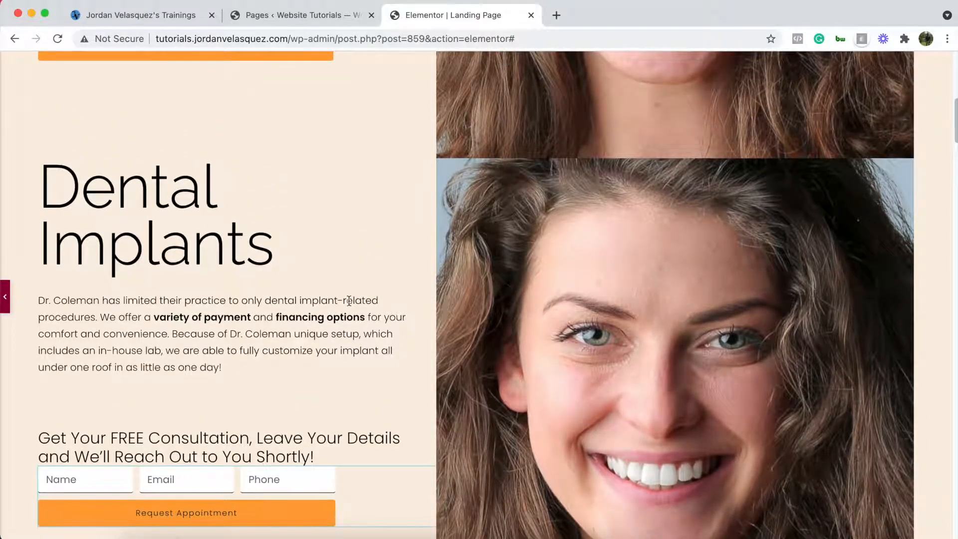
pyautogui.scroll(-3, 304, 338)
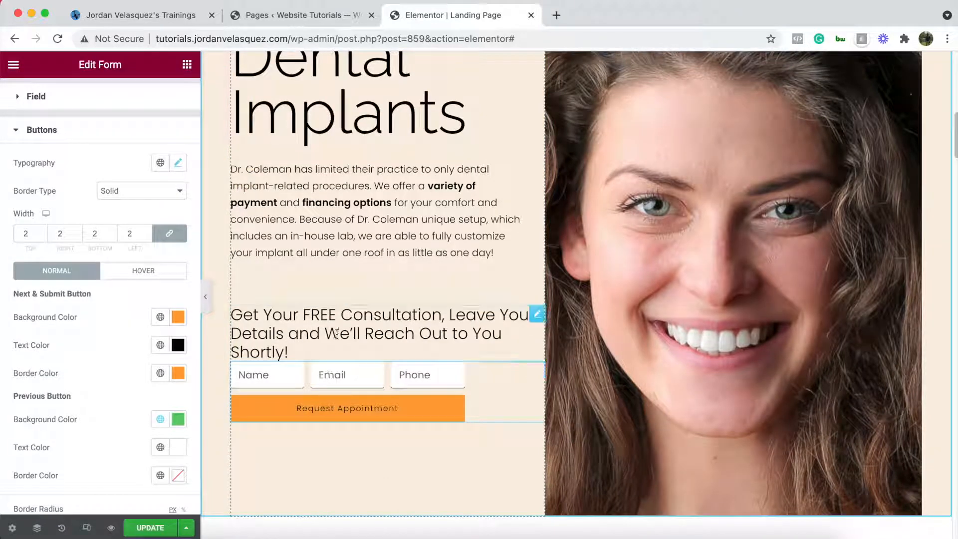
# - Unlink the consultation heading's margin and set its bottom margin to 40 px
pyautogui.click(538, 314)
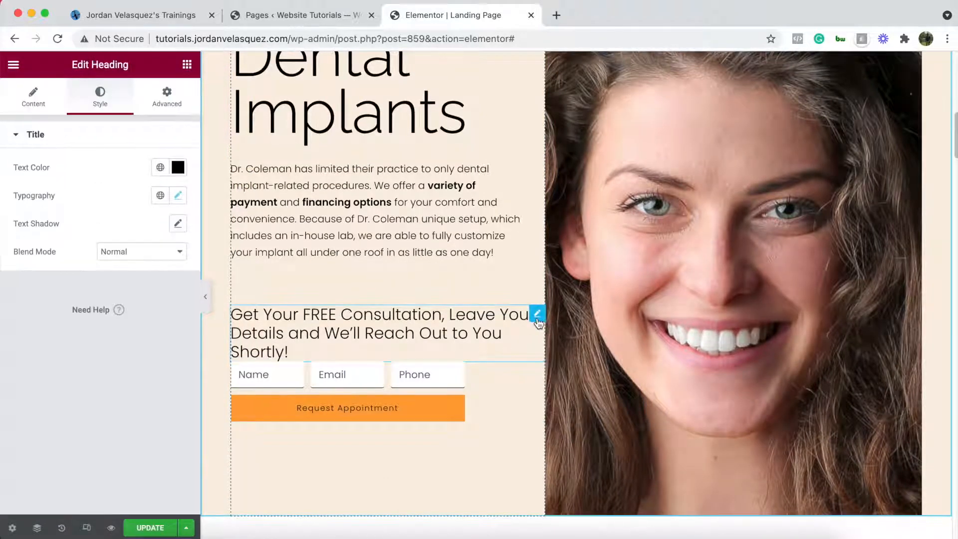
pyautogui.click(177, 106)
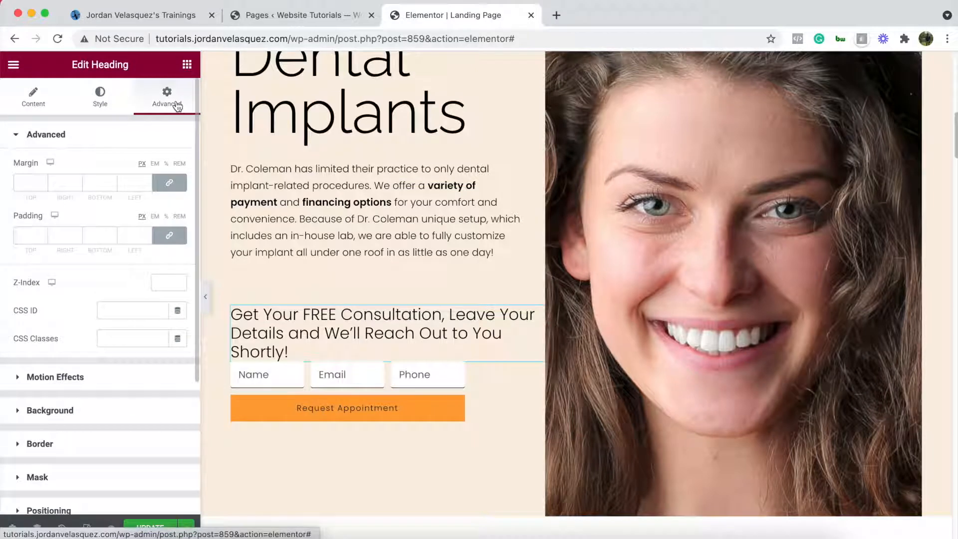
pyautogui.click(174, 184)
pyautogui.click(87, 178)
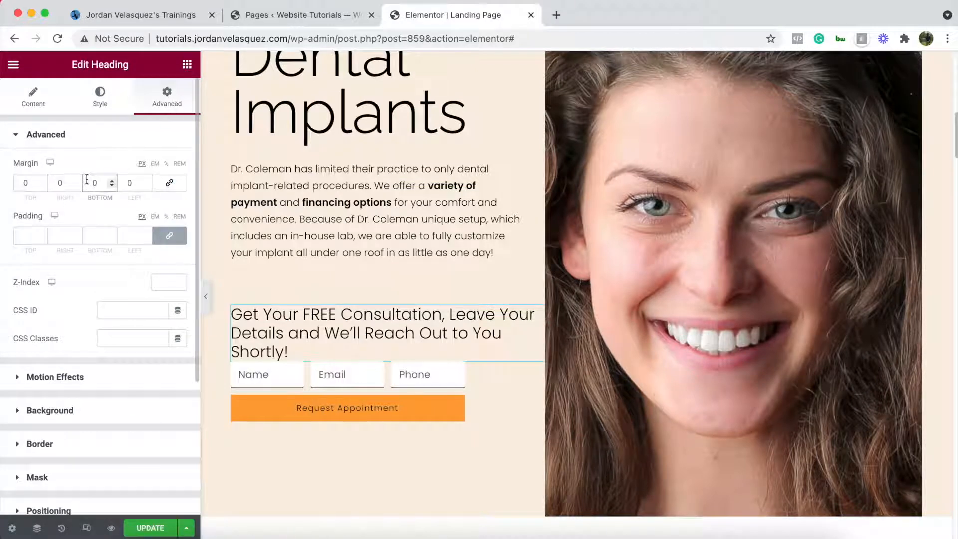
pyautogui.write('4')
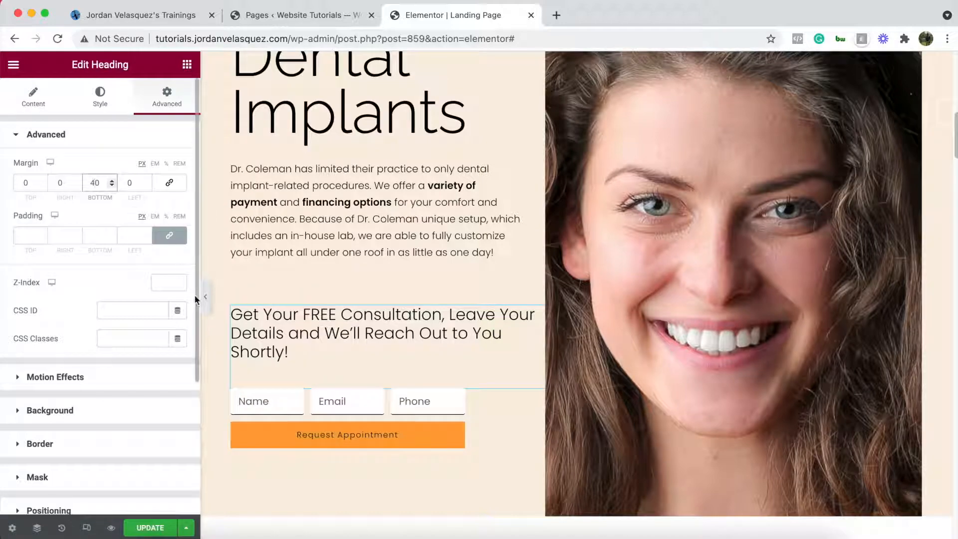
# - Preview the heading spacing with the panel hidden, then bring the panel back
pyautogui.click(207, 294)
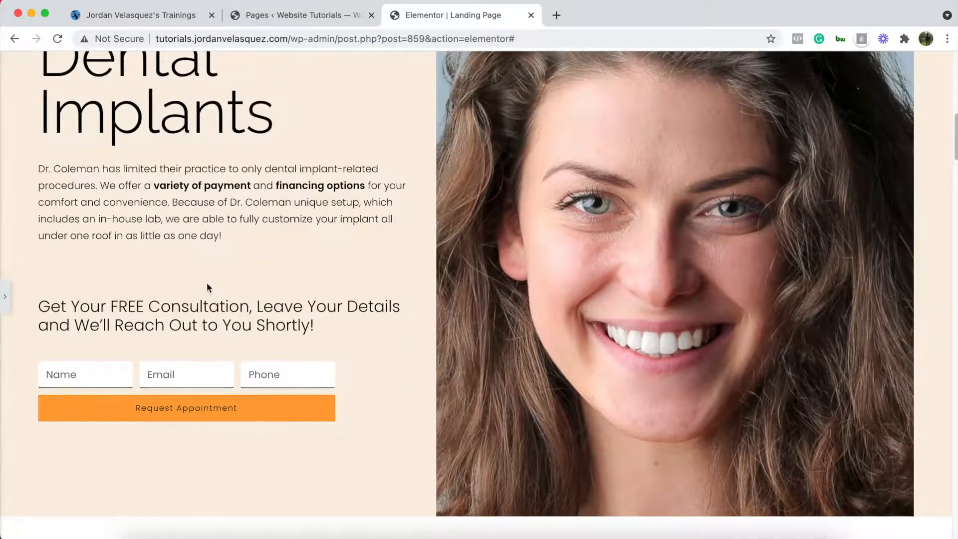
pyautogui.scroll(-5, 250, 272)
pyautogui.scroll(6, 252, 276)
pyautogui.scroll(-10, 253, 272)
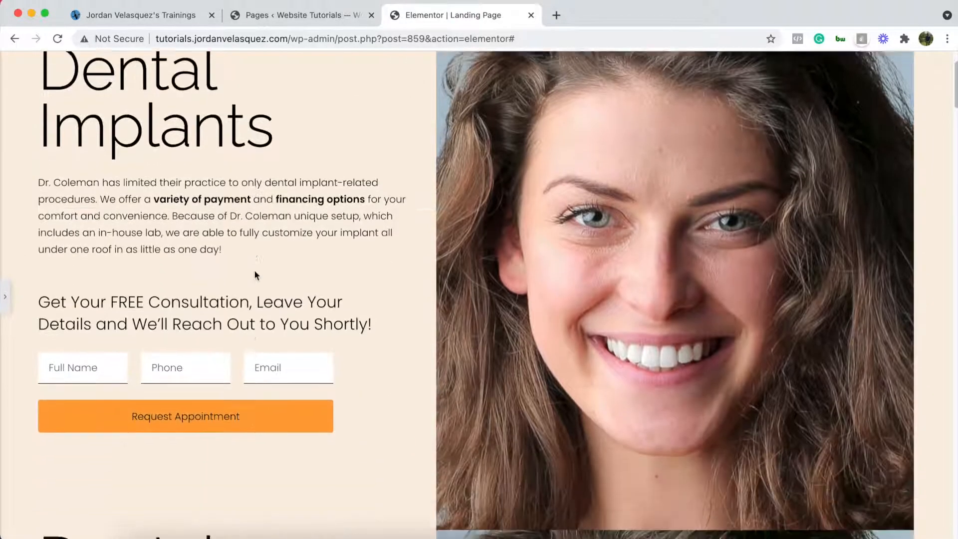
pyautogui.scroll(-3, 269, 286)
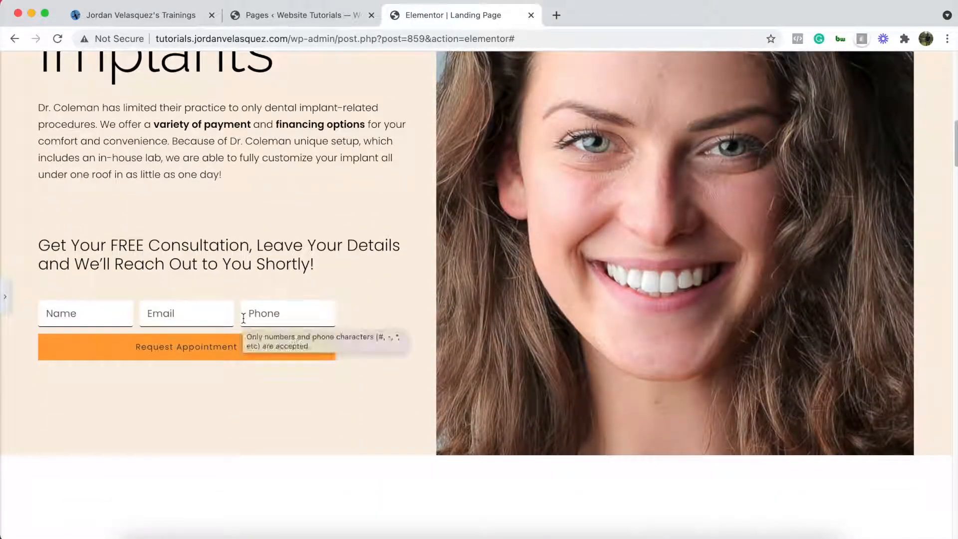
pyautogui.scroll(8, 234, 220)
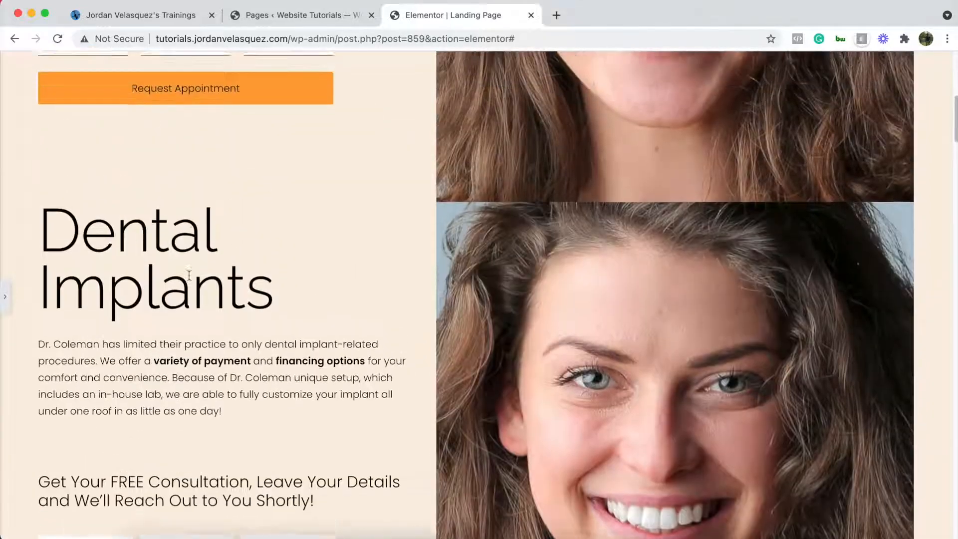
pyautogui.scroll(-9, 206, 280)
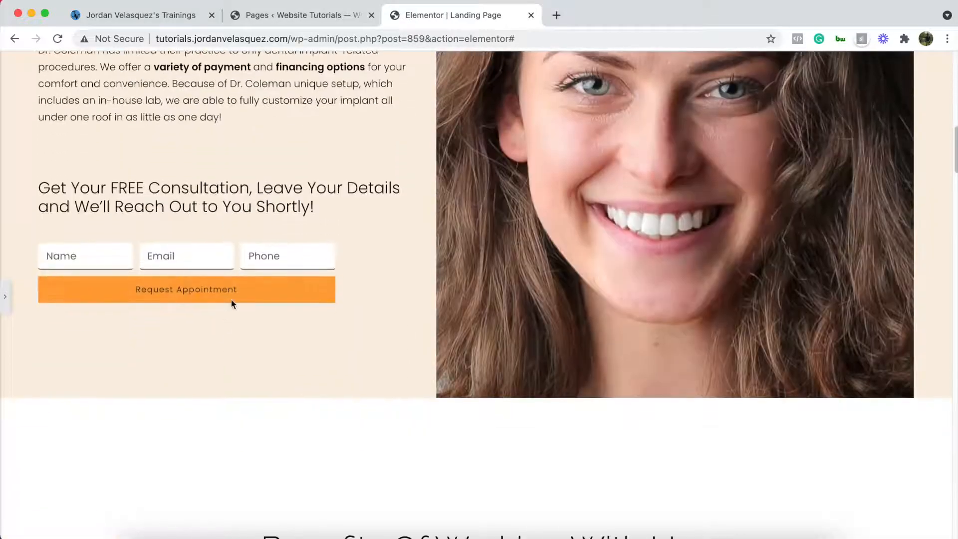
pyautogui.scroll(3, 235, 294)
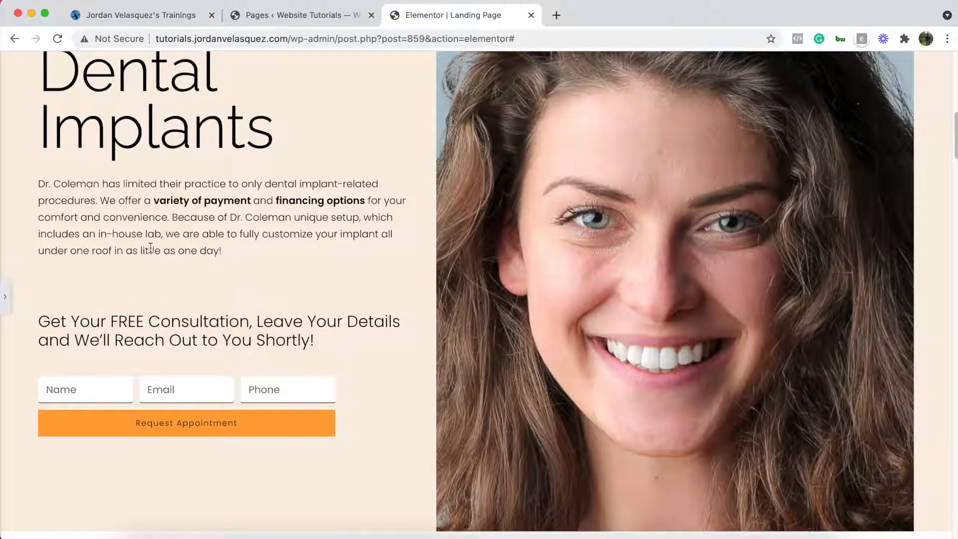
pyautogui.click(5, 292)
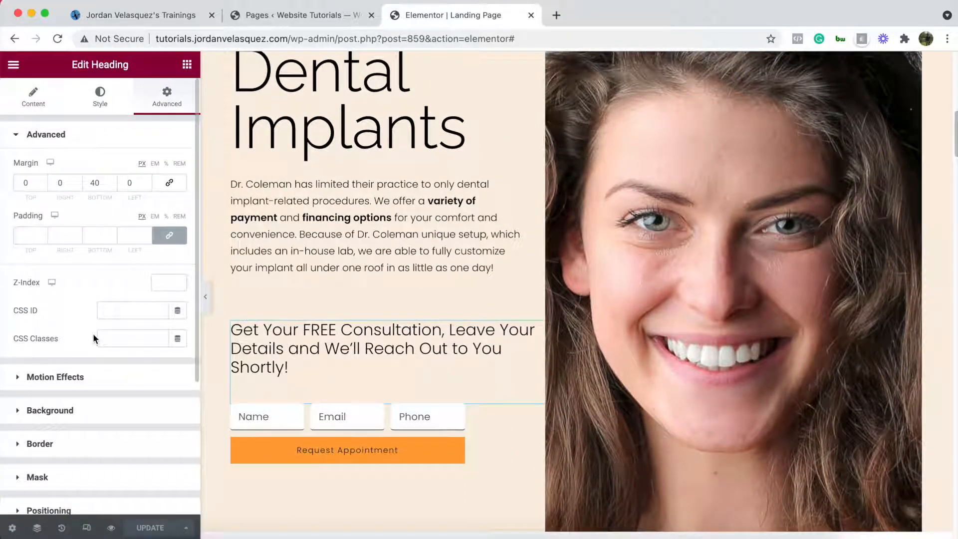
# - In mobile view, set the consultation heading to 15 px and centre-align it
pyautogui.click(88, 529)
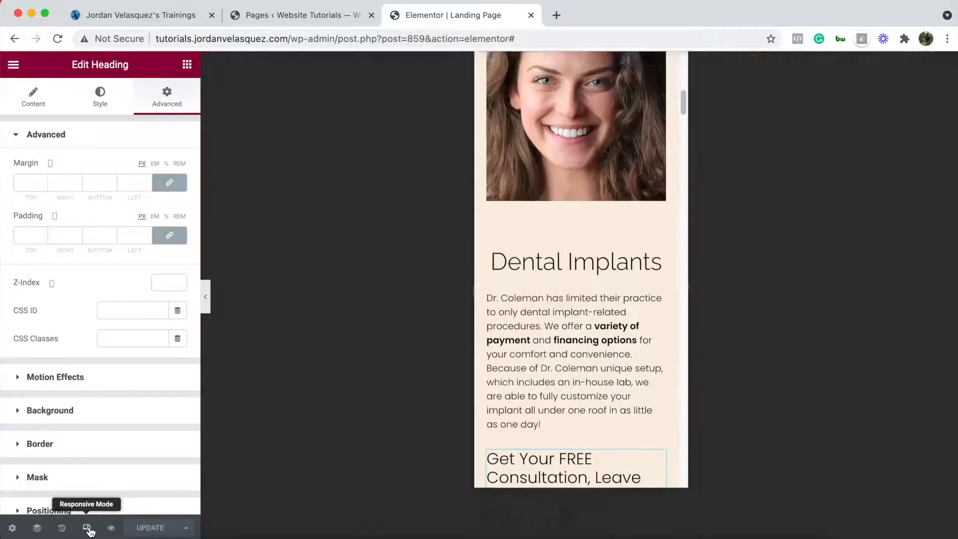
pyautogui.scroll(-10, 582, 353)
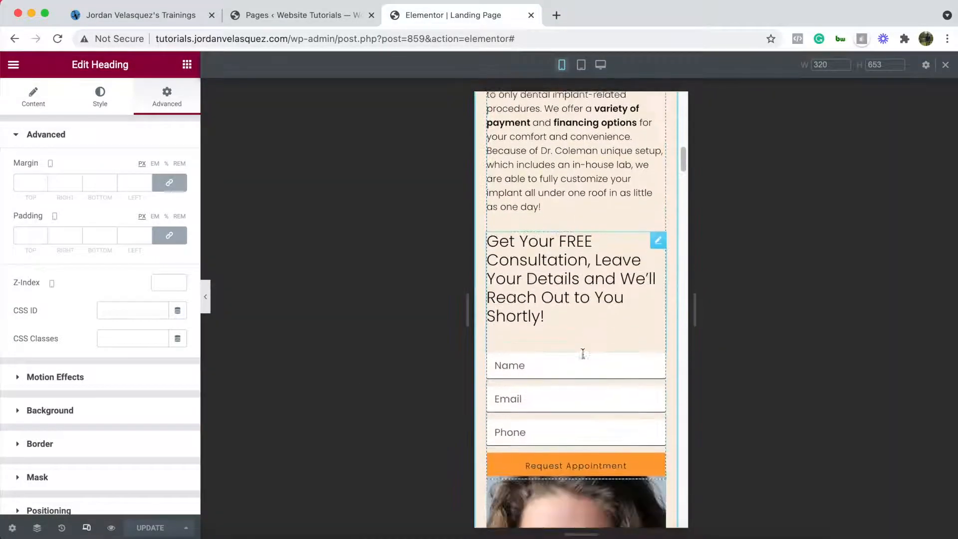
pyautogui.scroll(8, 585, 362)
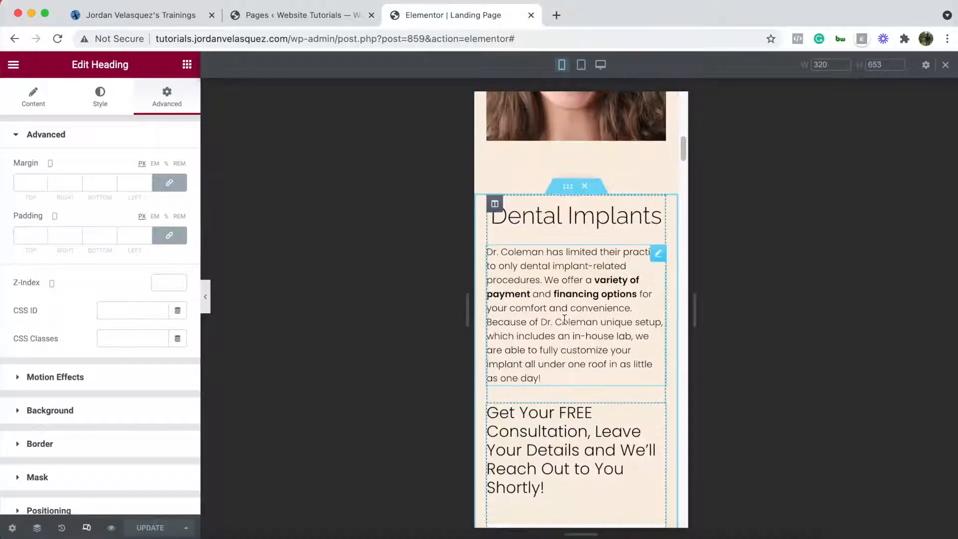
pyautogui.scroll(-3, 564, 318)
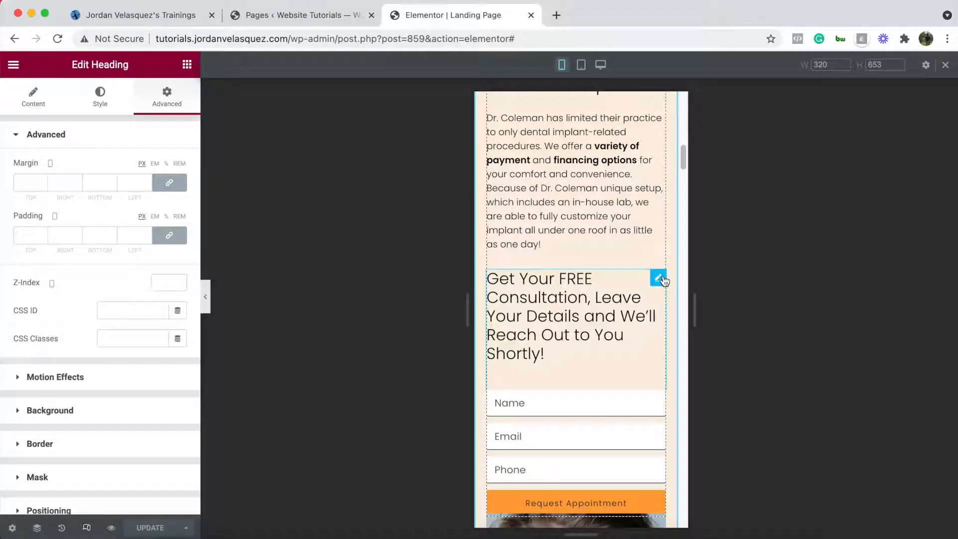
pyautogui.click(101, 98)
pyautogui.click(178, 195)
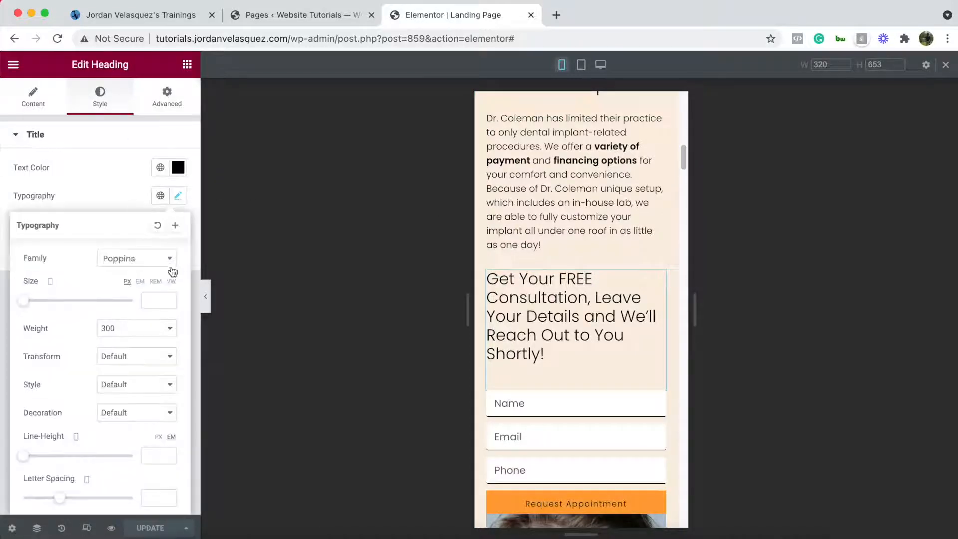
pyautogui.click(31, 304)
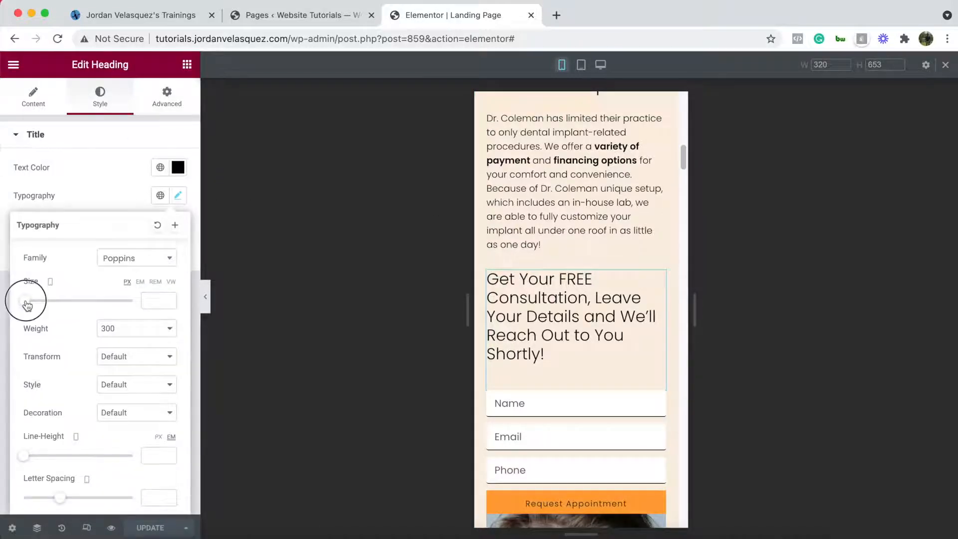
pyautogui.click(170, 298)
pyautogui.click(169, 298)
pyautogui.click(169, 298)
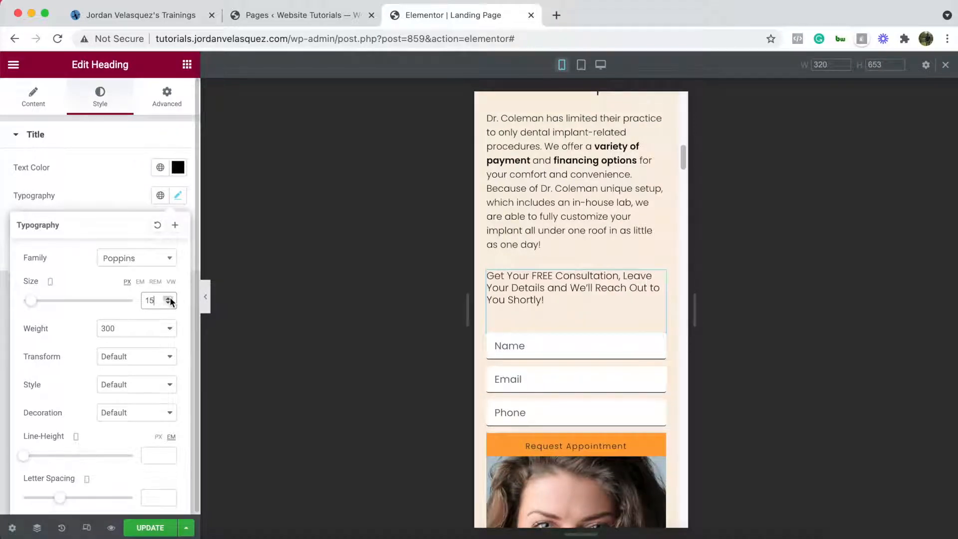
pyautogui.click(33, 99)
pyautogui.click(143, 356)
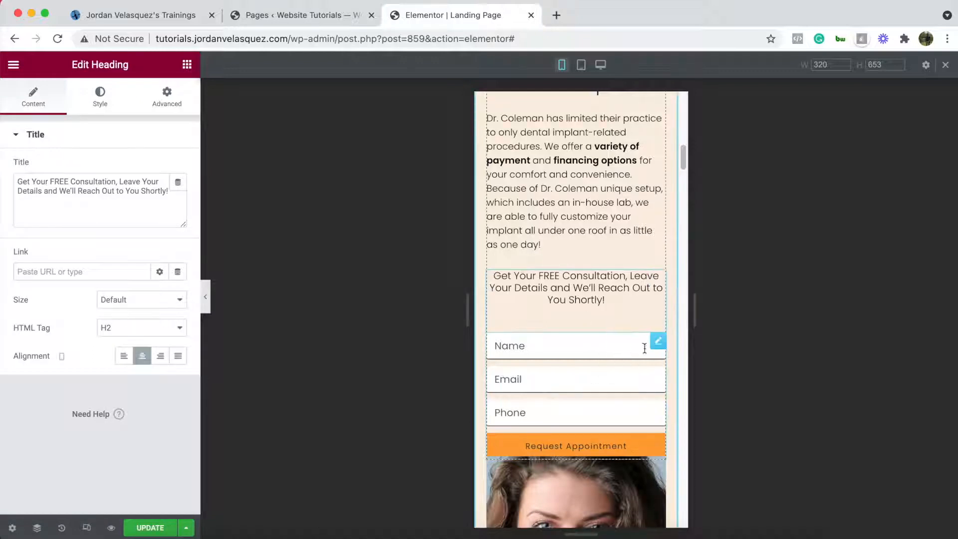
# - Unlink the heading's margin and set its mobile bottom margin to 15 px
pyautogui.click(658, 340)
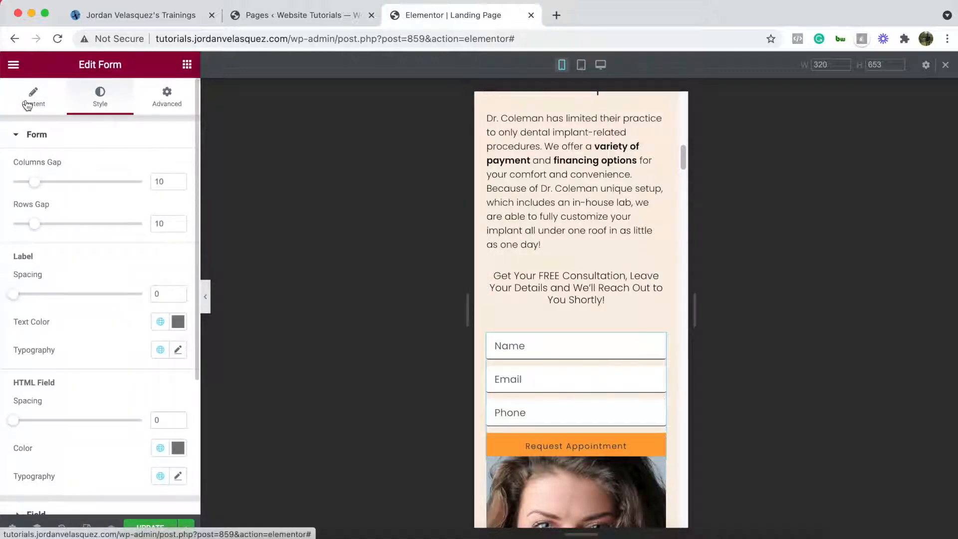
pyautogui.scroll(-3, 103, 255)
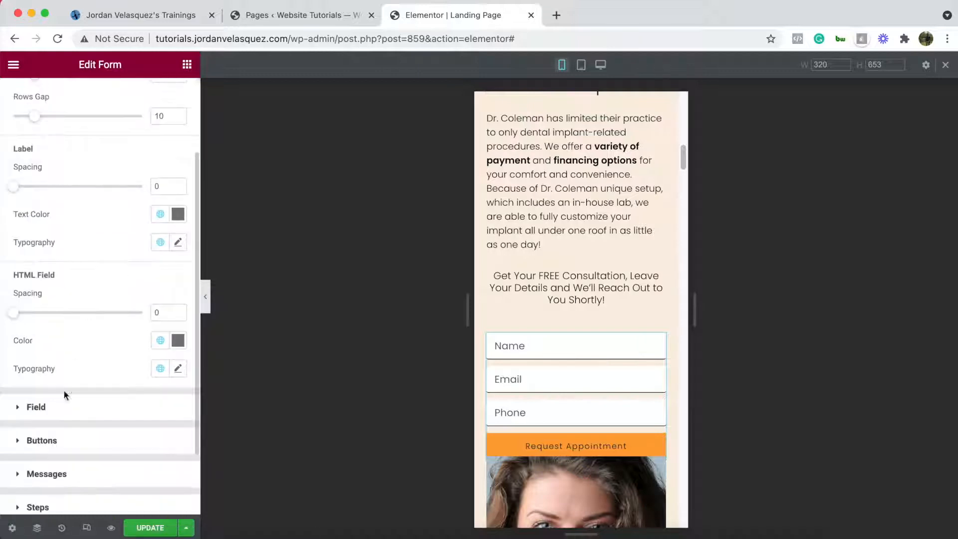
pyautogui.scroll(3, 65, 293)
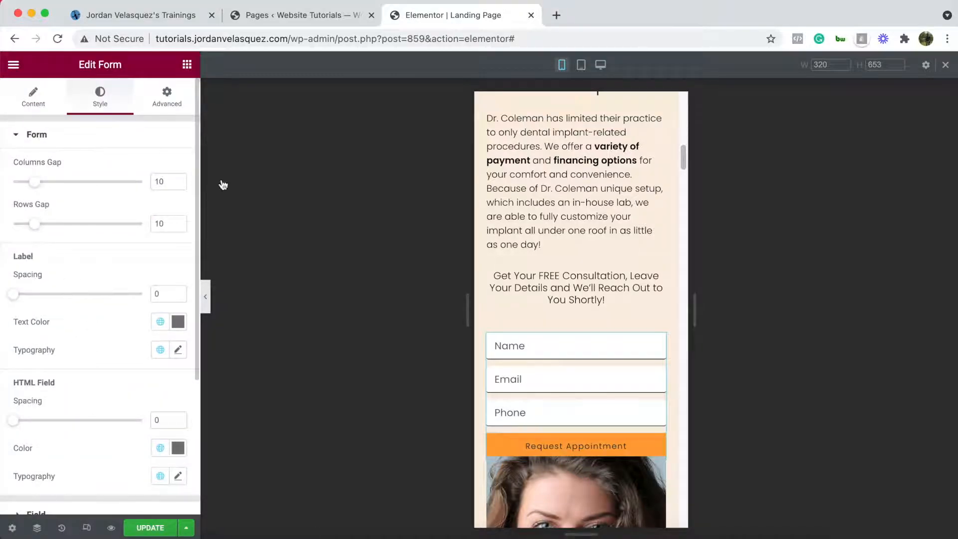
pyautogui.scroll(-3, 567, 383)
pyautogui.scroll(1, 630, 220)
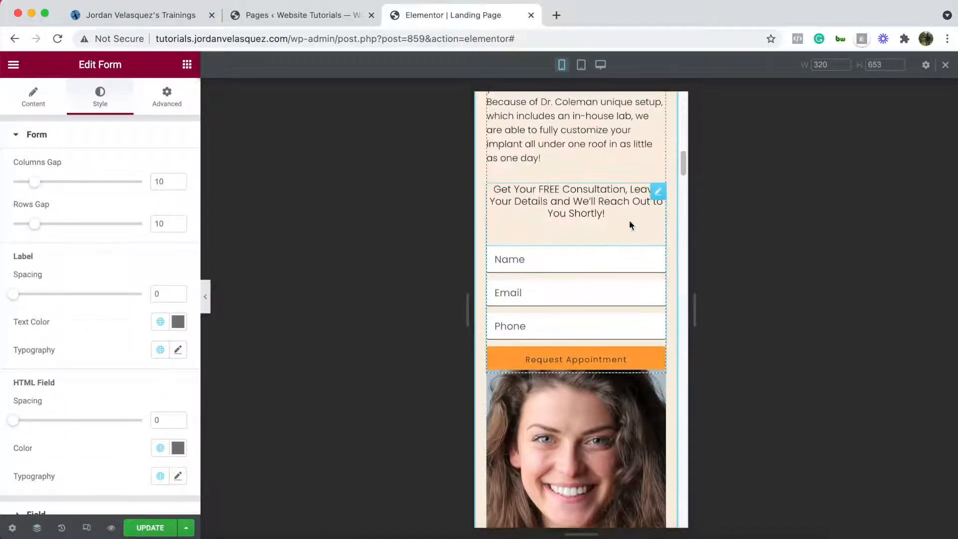
pyautogui.click(662, 190)
pyautogui.click(171, 97)
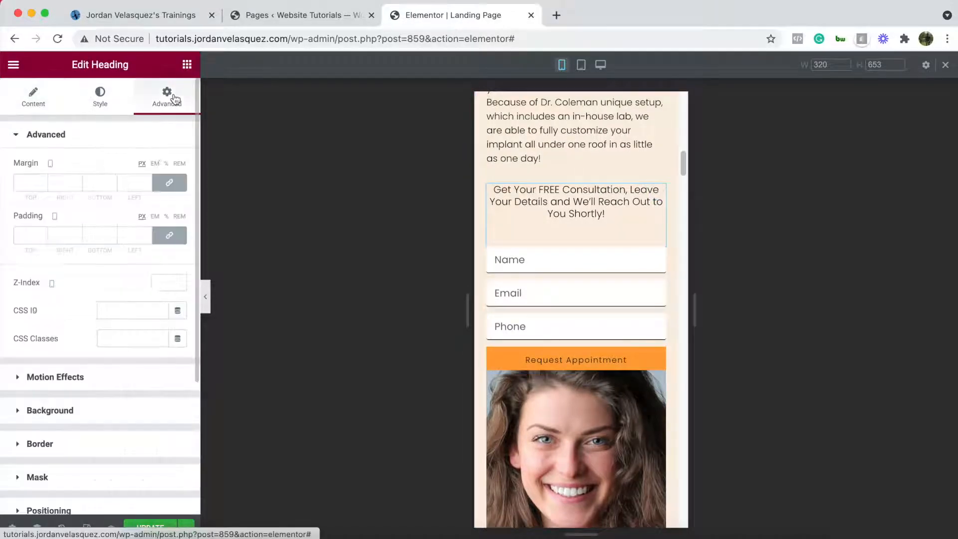
pyautogui.click(170, 183)
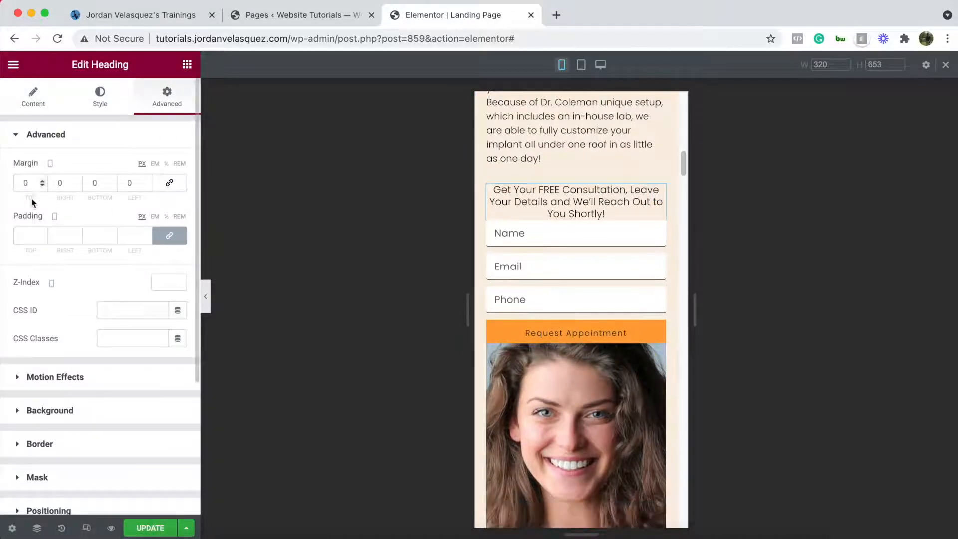
pyautogui.click(111, 180)
pyautogui.click(111, 180)
pyautogui.click(111, 180)
pyautogui.click(111, 180)
pyautogui.click(111, 179)
pyautogui.click(111, 180)
pyautogui.click(111, 180)
pyautogui.click(110, 179)
pyautogui.click(110, 180)
pyautogui.click(110, 180)
pyautogui.click(111, 180)
pyautogui.click(111, 180)
pyautogui.click(111, 180)
pyautogui.click(111, 180)
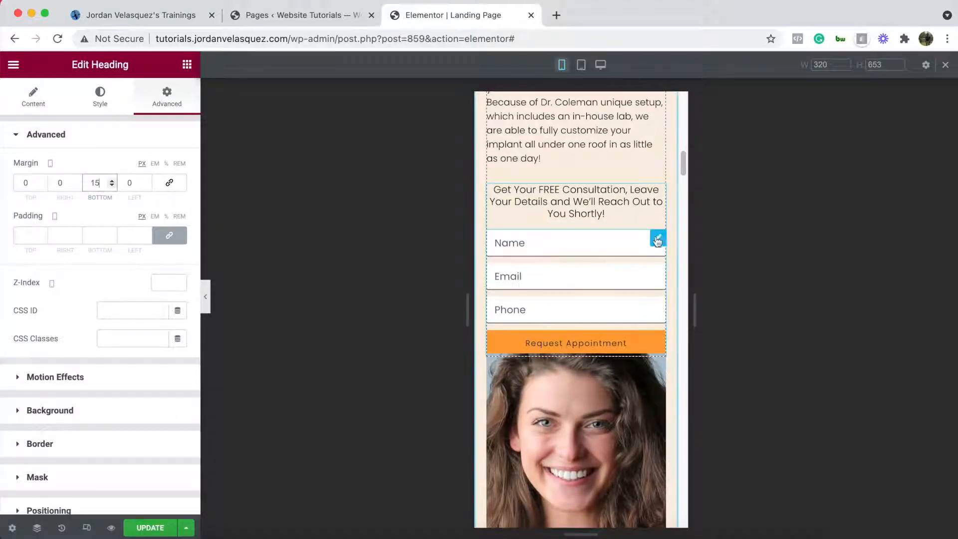
pyautogui.click(657, 240)
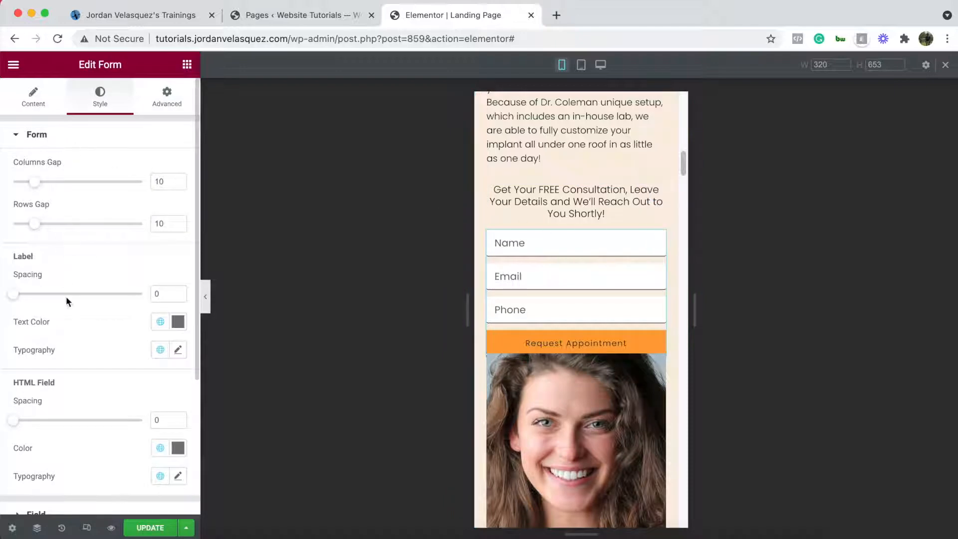
# - Set the mobile form's field text typography size to 12 px
pyautogui.scroll(-1, 72, 324)
pyautogui.click(40, 497)
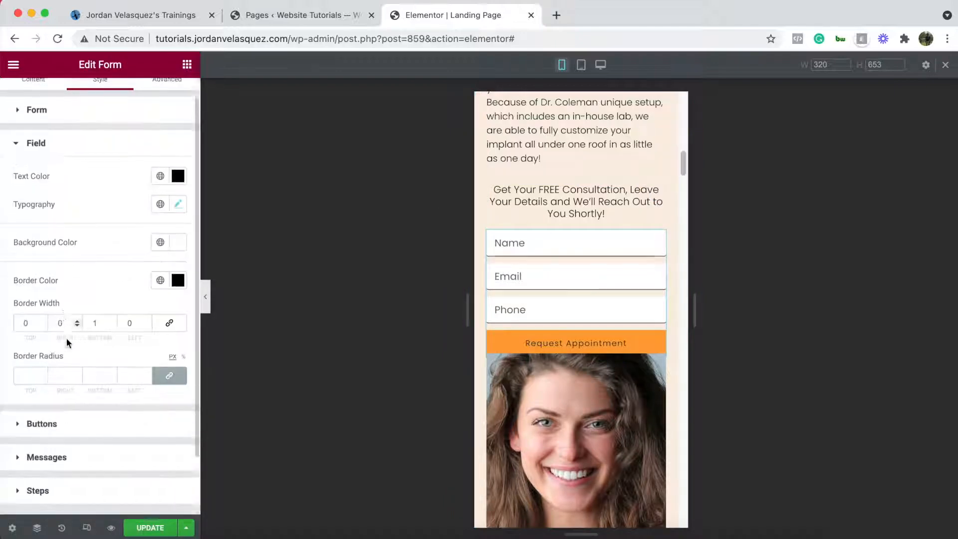
pyautogui.scroll(-2, 66, 338)
pyautogui.scroll(3, 186, 258)
pyautogui.click(178, 229)
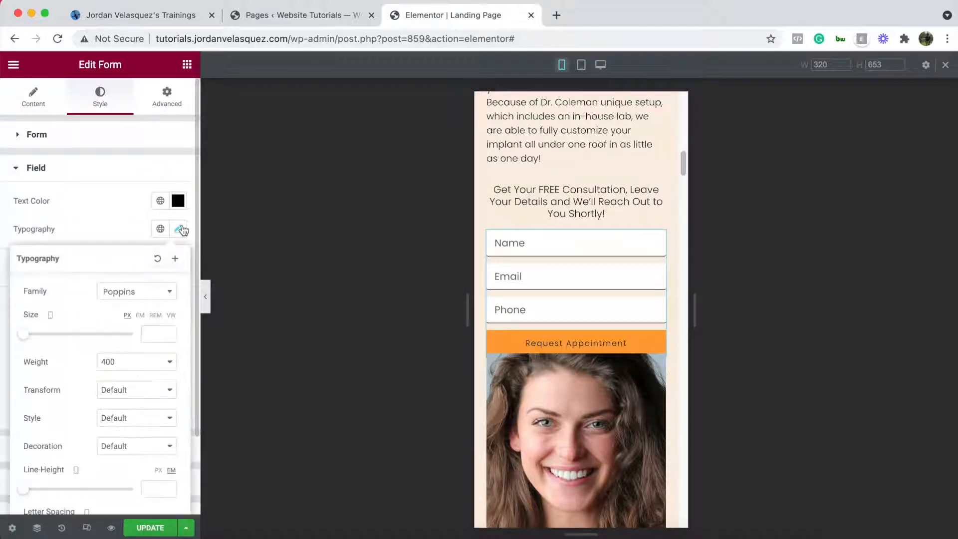
pyautogui.moveTo(23, 334); pyautogui.dragTo(30, 334)
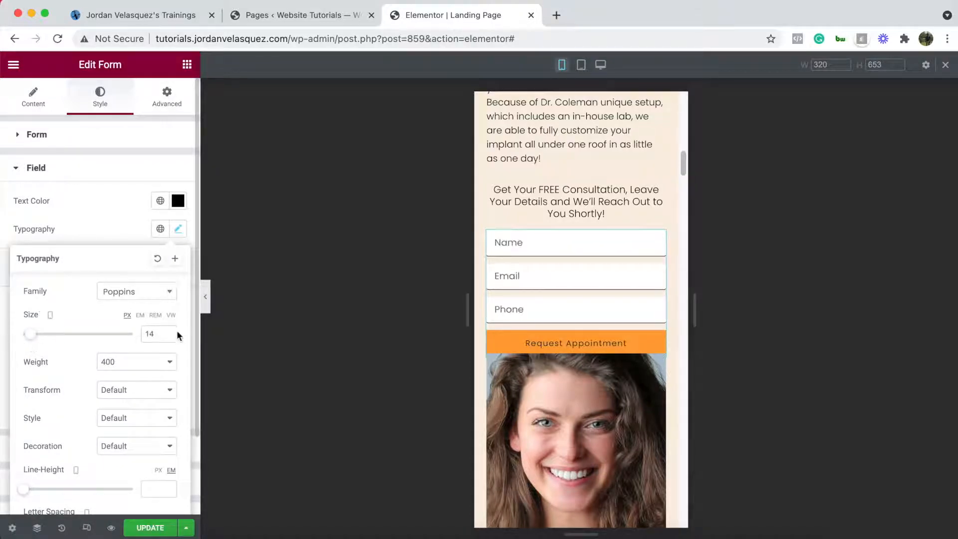
pyautogui.click(171, 339)
pyautogui.click(170, 339)
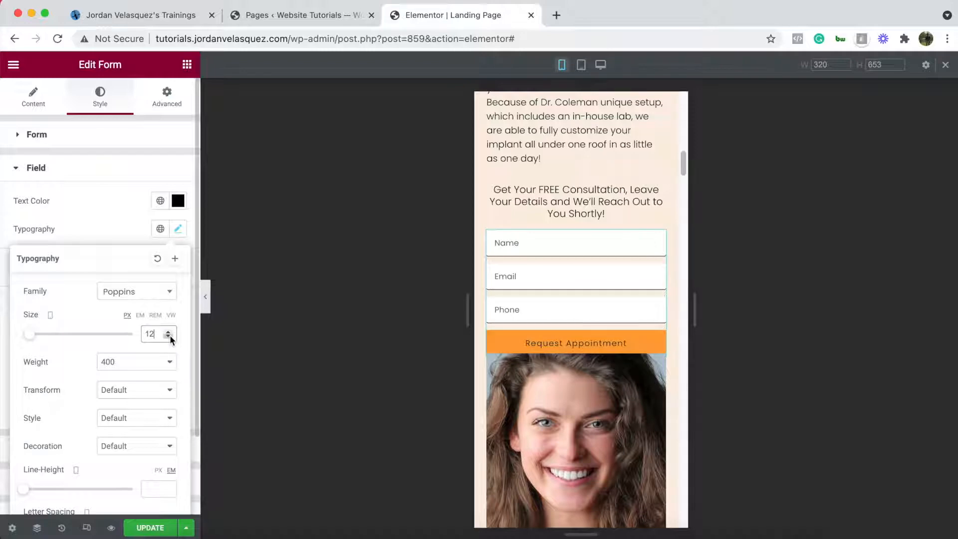
pyautogui.click(43, 169)
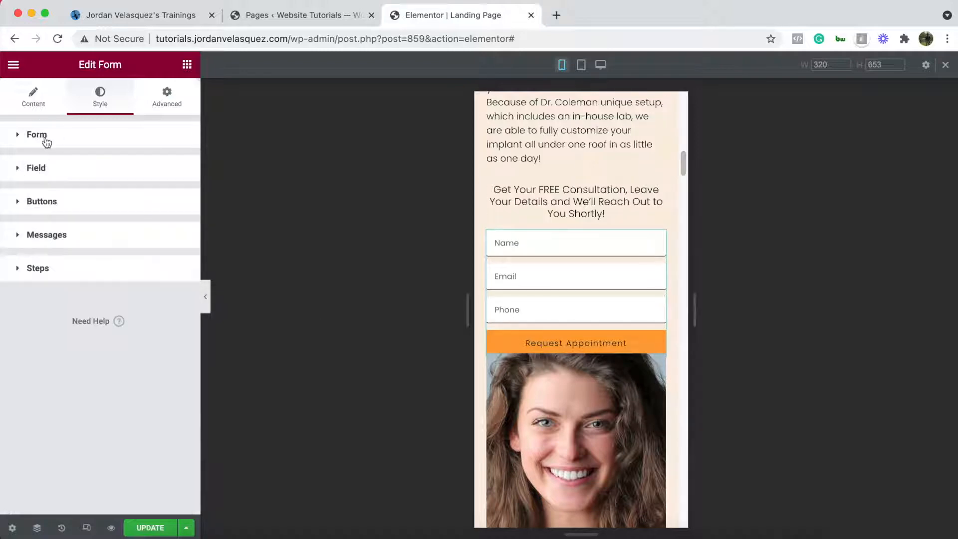
# - Unlink the form's margin, set its bottom margin to 40 px, and preview the desktop layout
pyautogui.click(38, 134)
pyautogui.scroll(1, 667, 253)
pyautogui.scroll(-10, 668, 253)
pyautogui.scroll(-10, 545, 324)
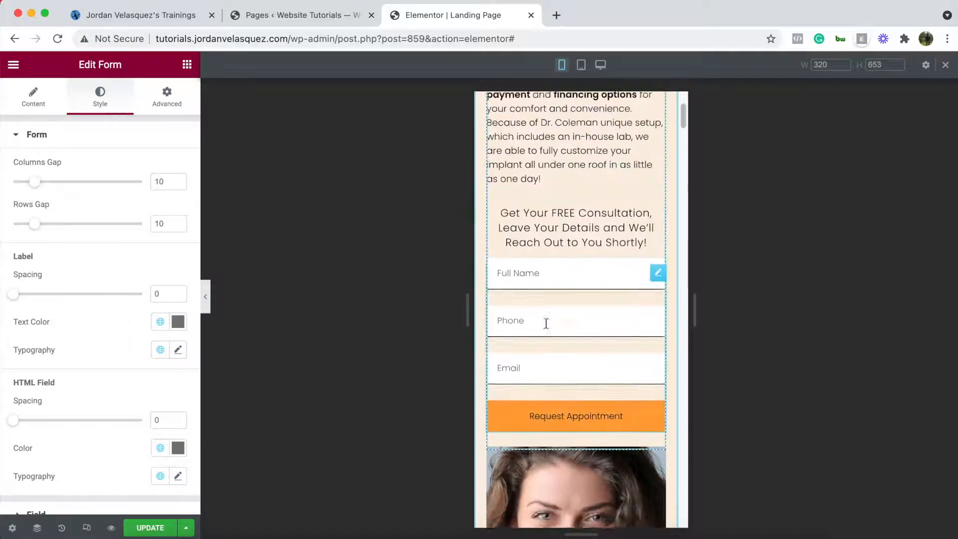
pyautogui.scroll(-1, 555, 329)
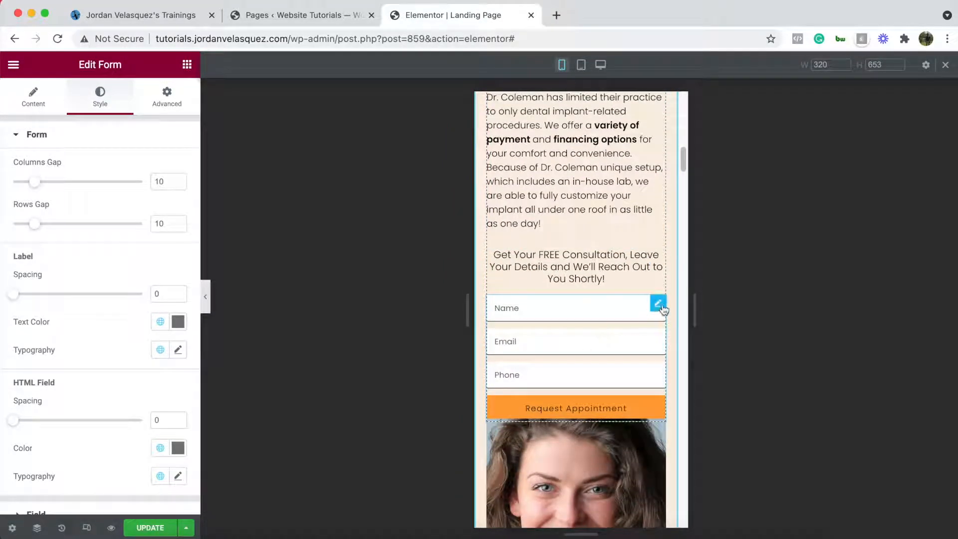
pyautogui.click(166, 96)
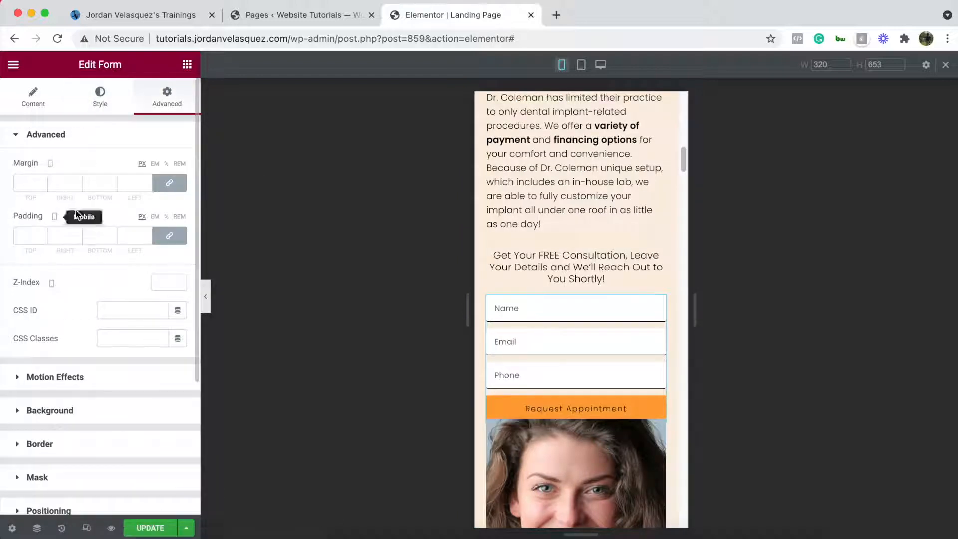
pyautogui.click(170, 185)
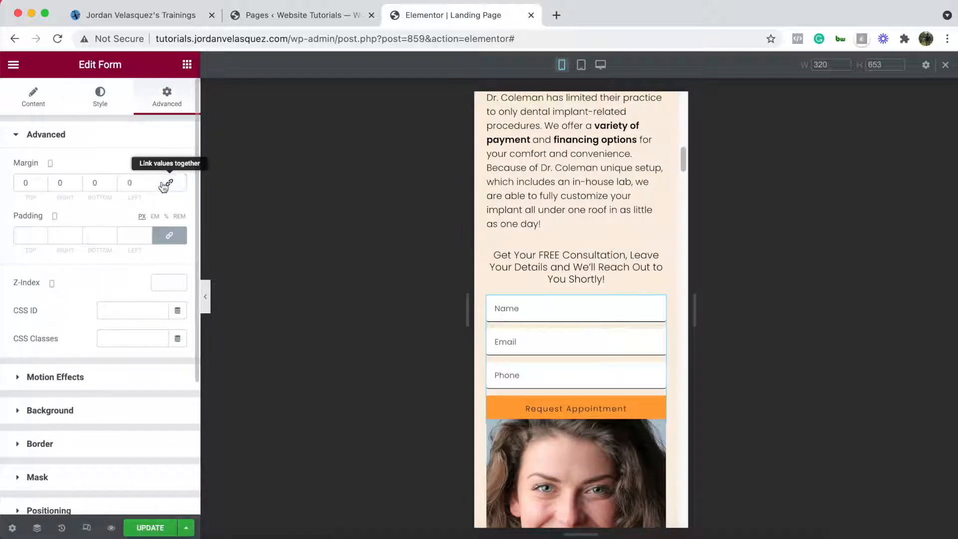
pyautogui.click(92, 180)
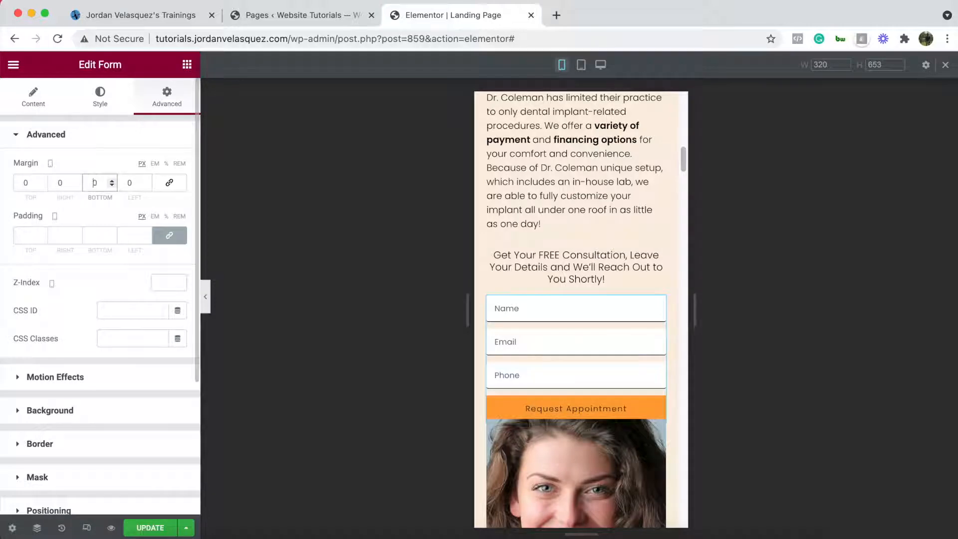
pyautogui.write('4')
pyautogui.scroll(1, 625, 314)
pyautogui.scroll(13, 625, 314)
pyautogui.scroll(-6, 625, 314)
pyautogui.scroll(-6, 627, 318)
pyautogui.scroll(-5, 607, 434)
pyautogui.scroll(3, 586, 325)
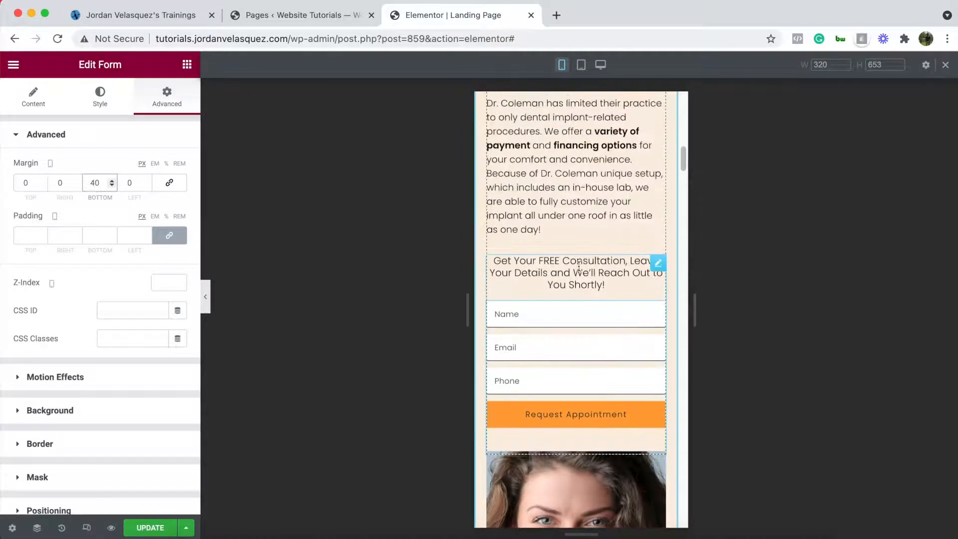
pyautogui.click(86, 532)
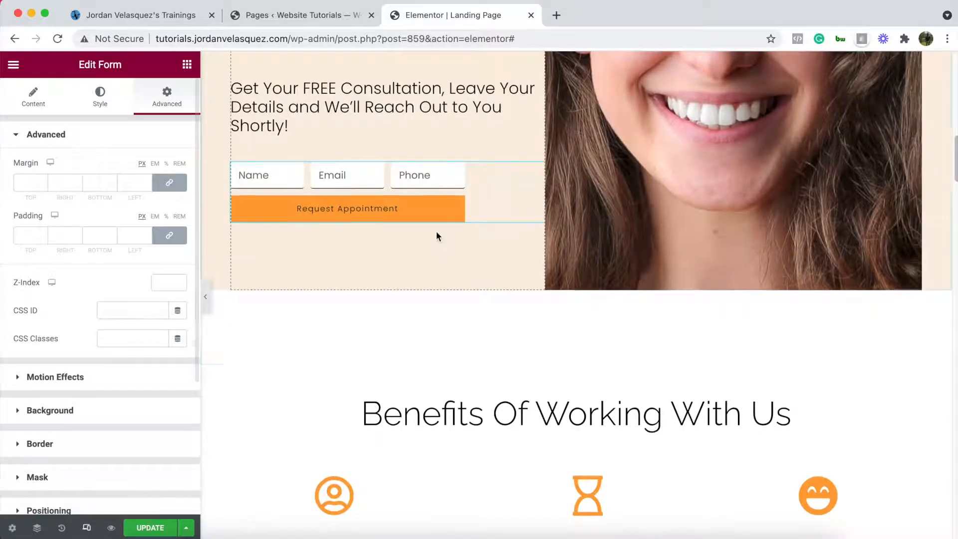
# - Remove the Email action from the form's Actions After Submit
pyautogui.scroll(3, 438, 234)
pyautogui.scroll(2, 440, 235)
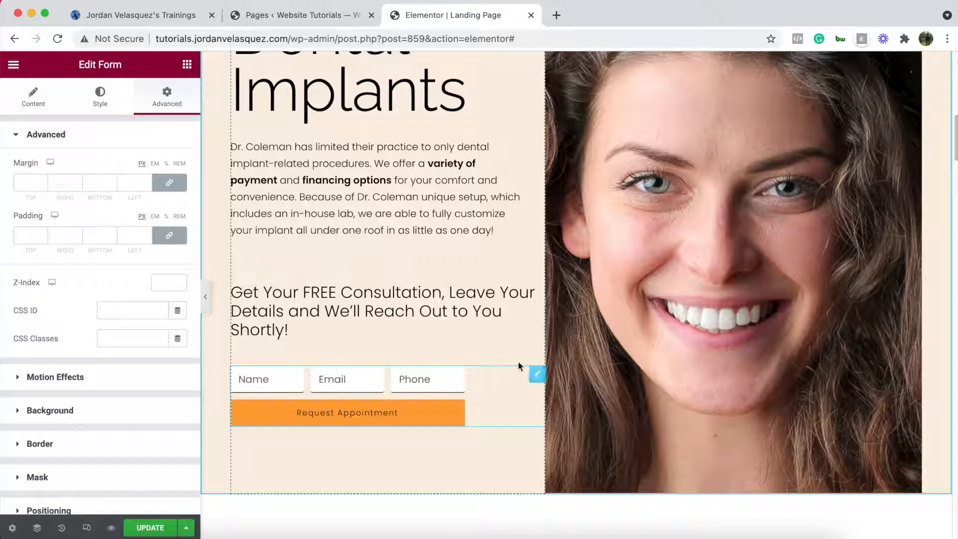
pyautogui.click(26, 97)
pyautogui.scroll(-3, 70, 380)
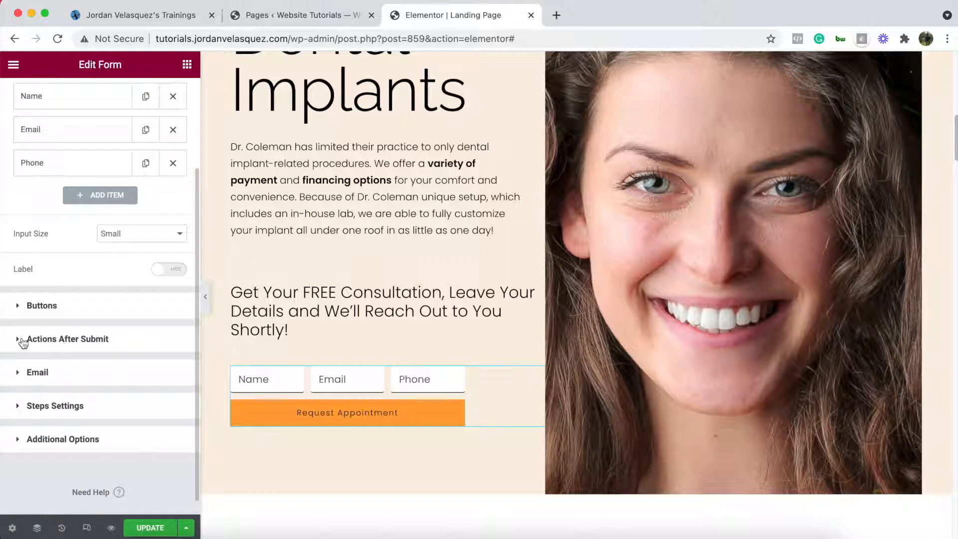
pyautogui.click(22, 340)
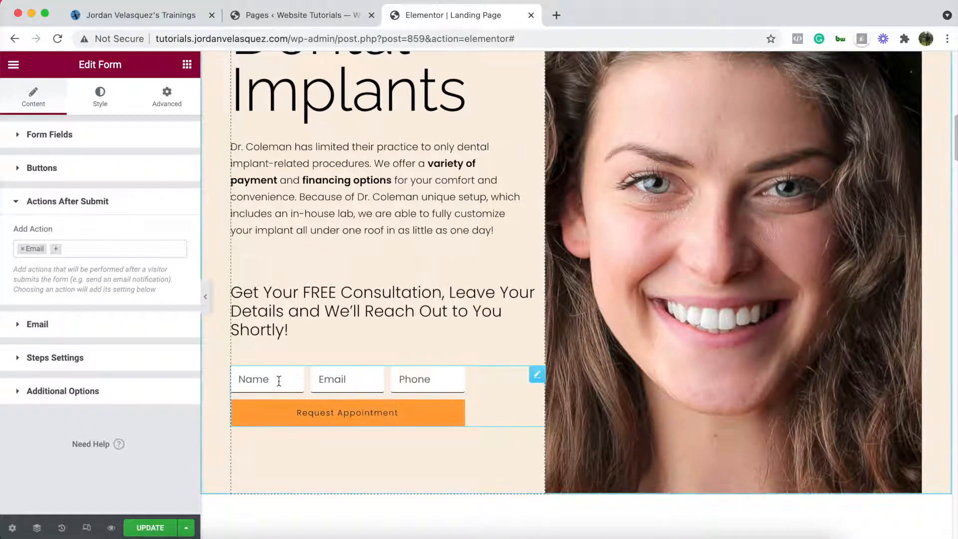
pyautogui.click(21, 325)
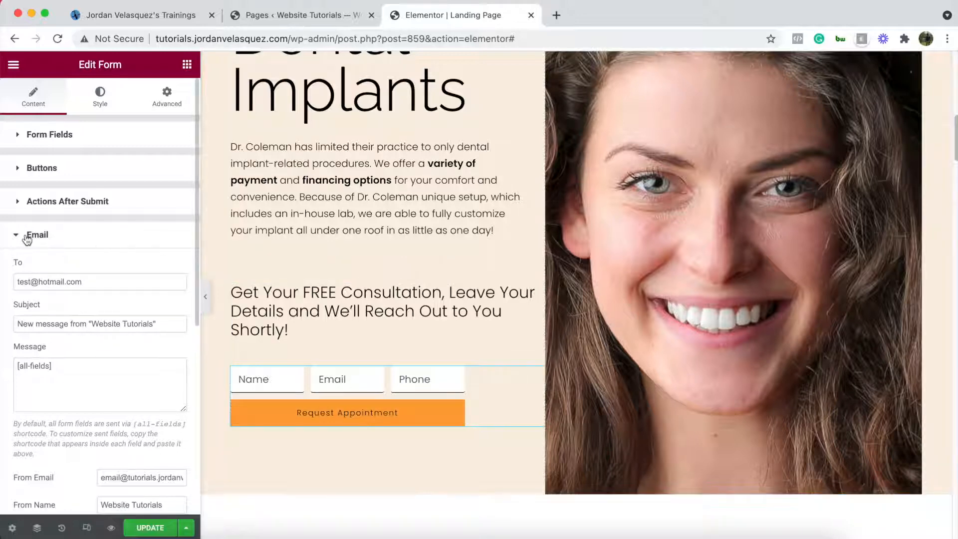
pyautogui.click(18, 203)
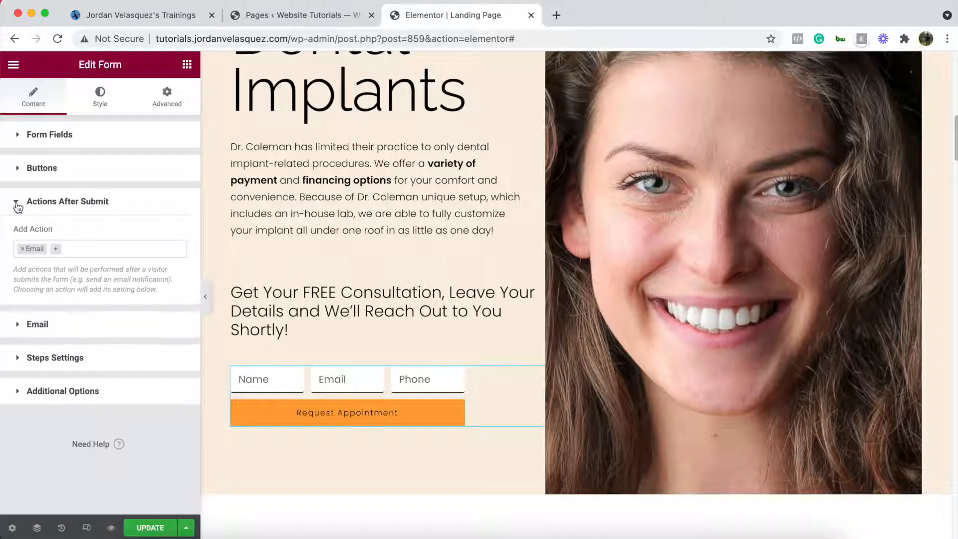
pyautogui.click(23, 248)
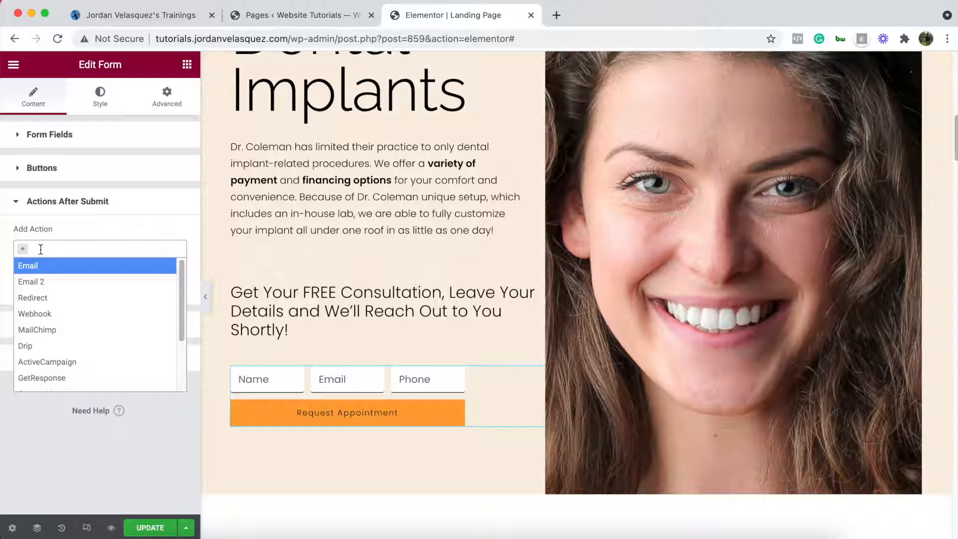
# - Add GetResponse and Redirect as after-submit actions and expand the Redirect settings
pyautogui.click(47, 377)
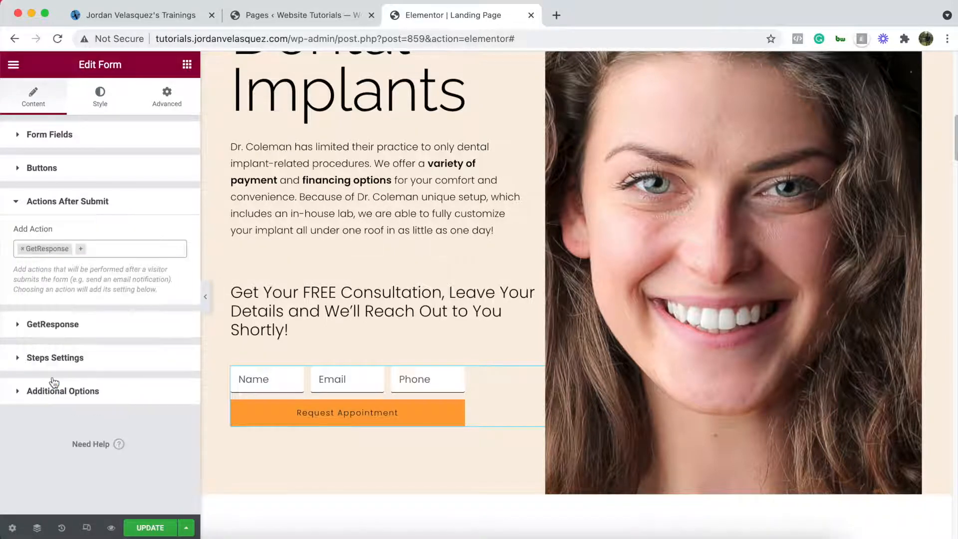
pyautogui.click(107, 249)
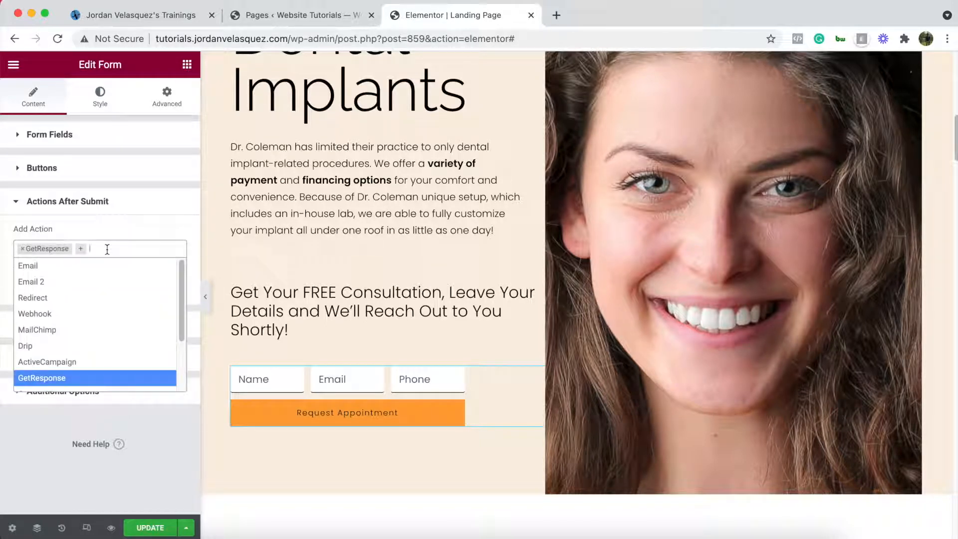
pyautogui.click(47, 296)
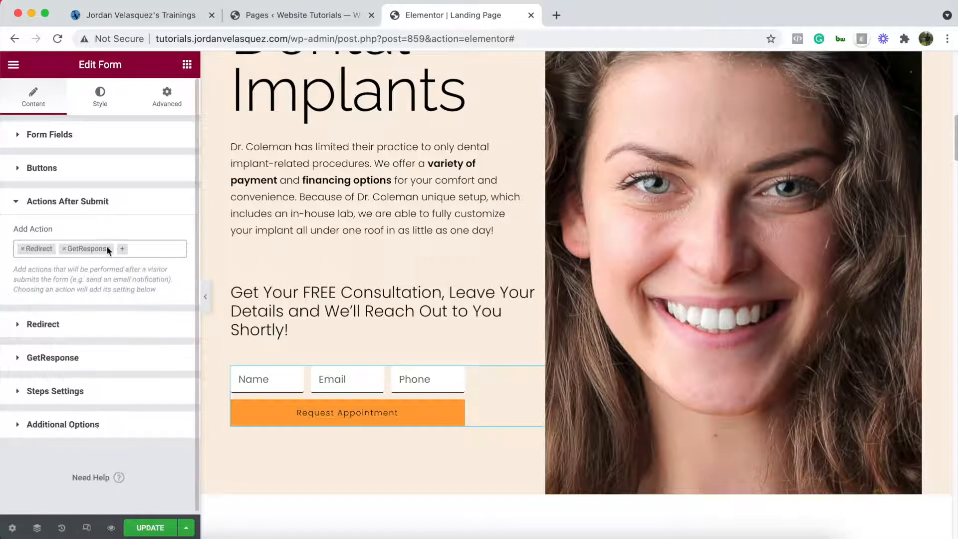
pyautogui.click(21, 326)
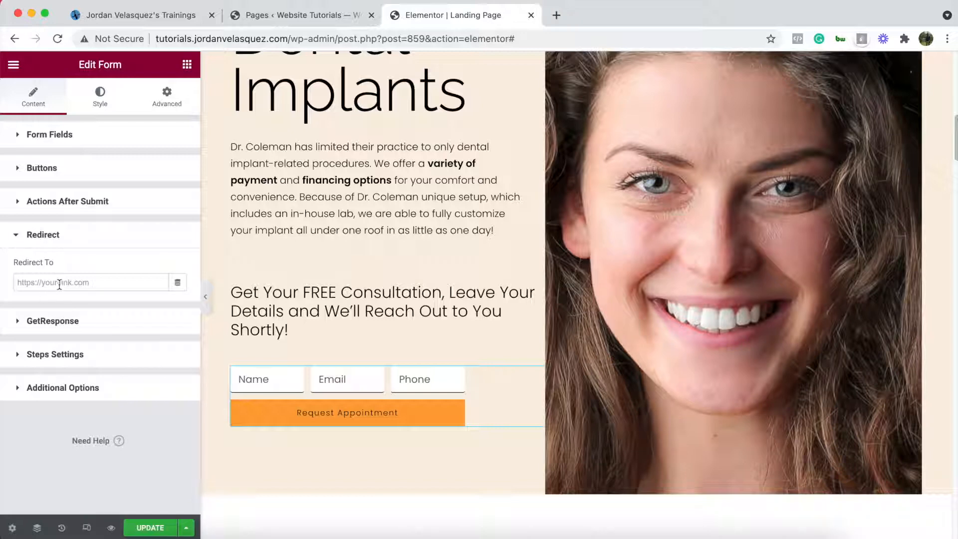
# - Go to the Templates > Landing Pages list in WordPress admin
pyautogui.click(321, 15)
pyautogui.scroll(-3, 209, 251)
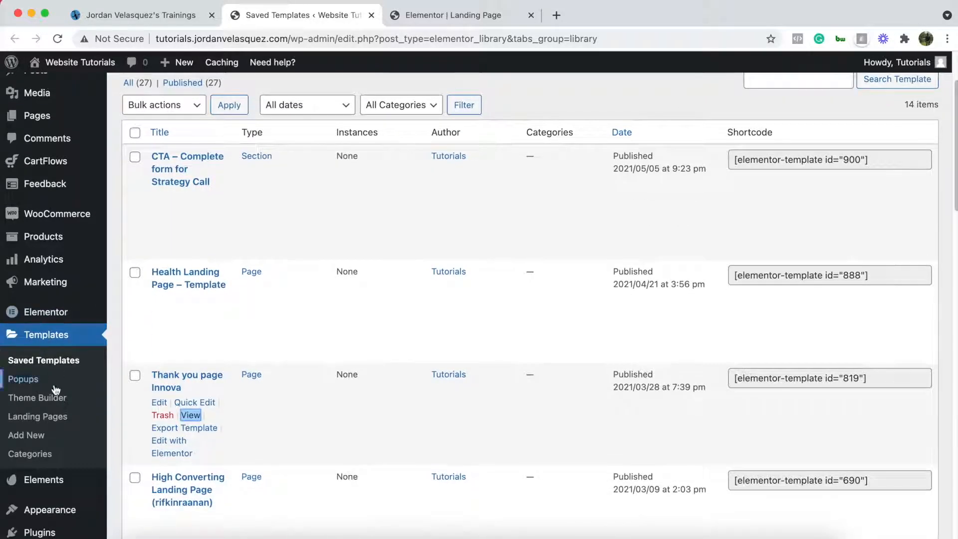
pyautogui.scroll(-7, 312, 330)
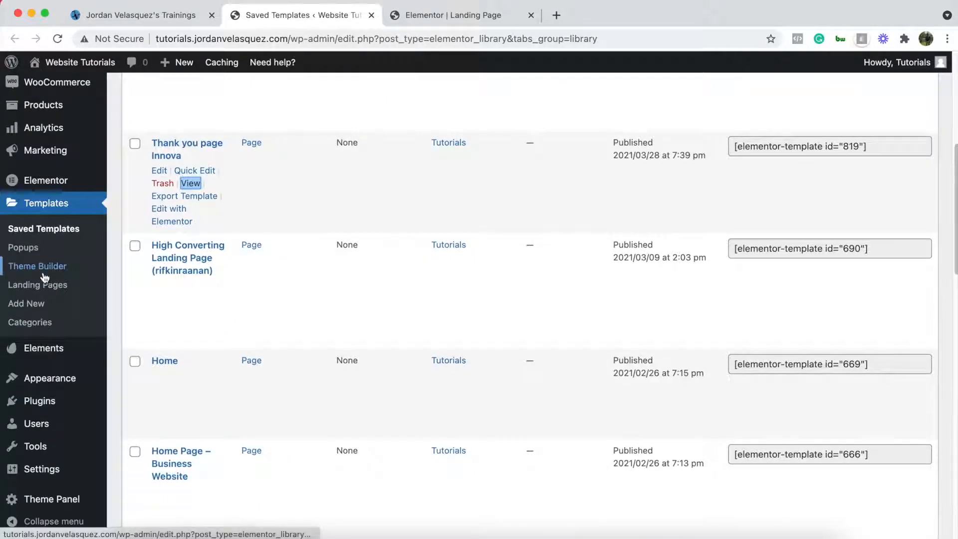
pyautogui.click(38, 287)
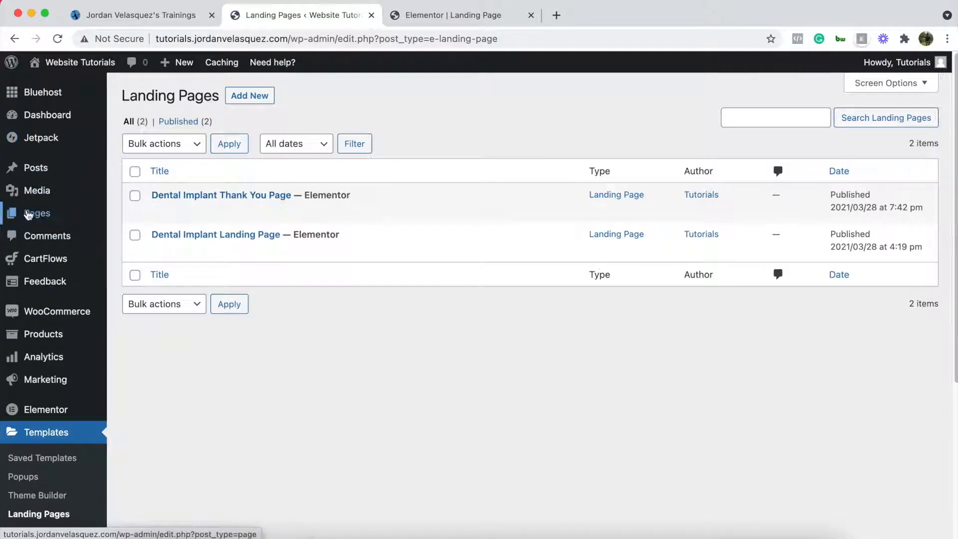
pyautogui.moveTo(41, 219)
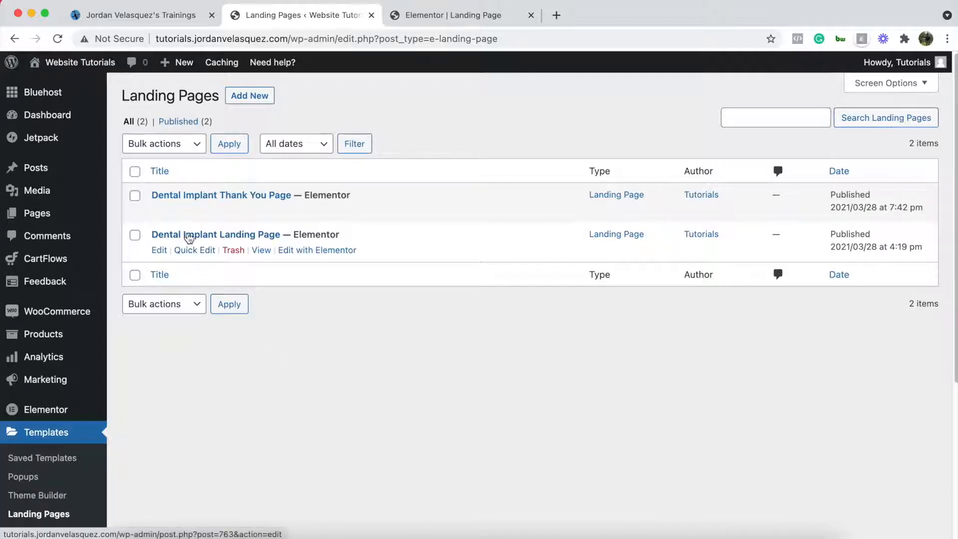
pyautogui.click(480, 15)
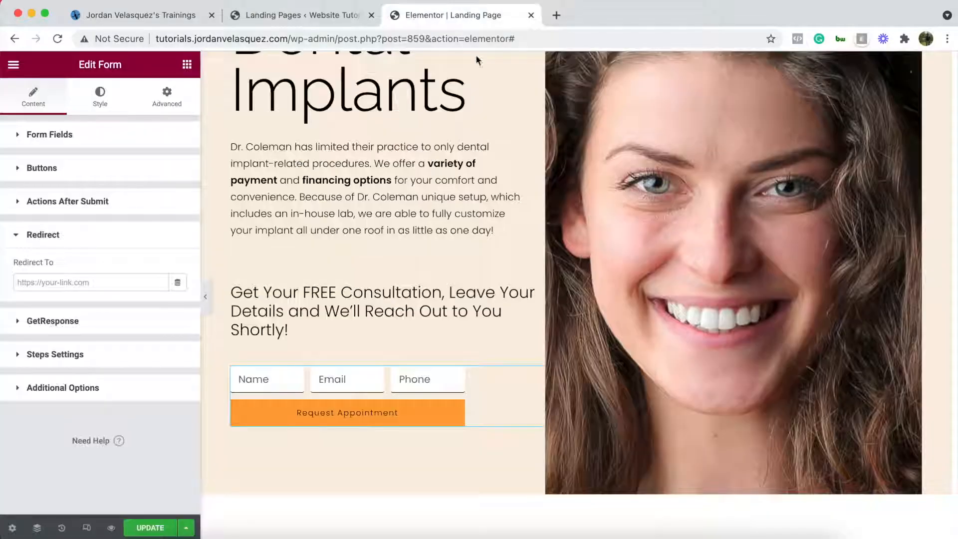
pyautogui.click(345, 14)
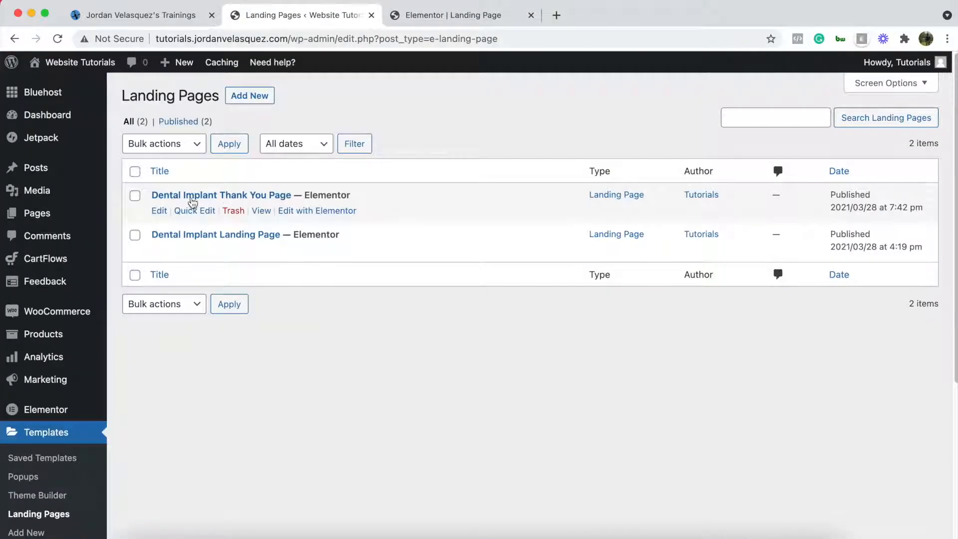
# - Copy the Dental Implant Thank You Page permalink and return to the Elementor editor
pyautogui.click(247, 196)
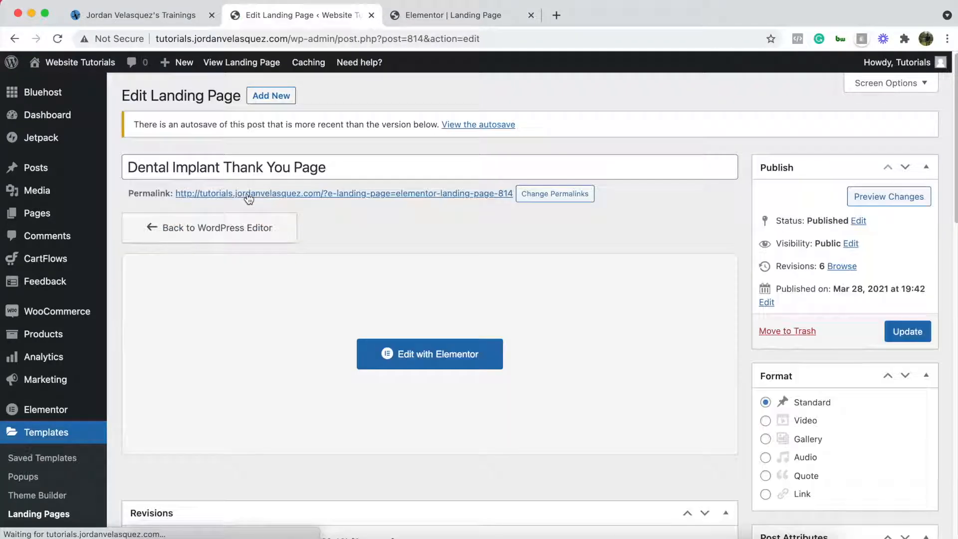
pyautogui.rightClick(247, 193)
pyautogui.click(287, 312)
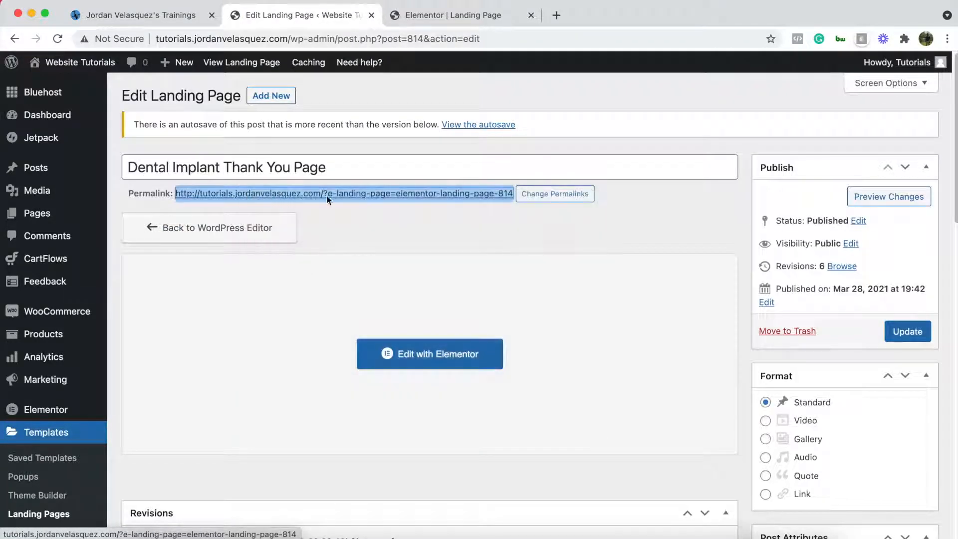
pyautogui.click(454, 17)
# - Paste the thank-you page permalink into Redirect To and leave GetResponse's API Key on Default
pyautogui.click(97, 282)
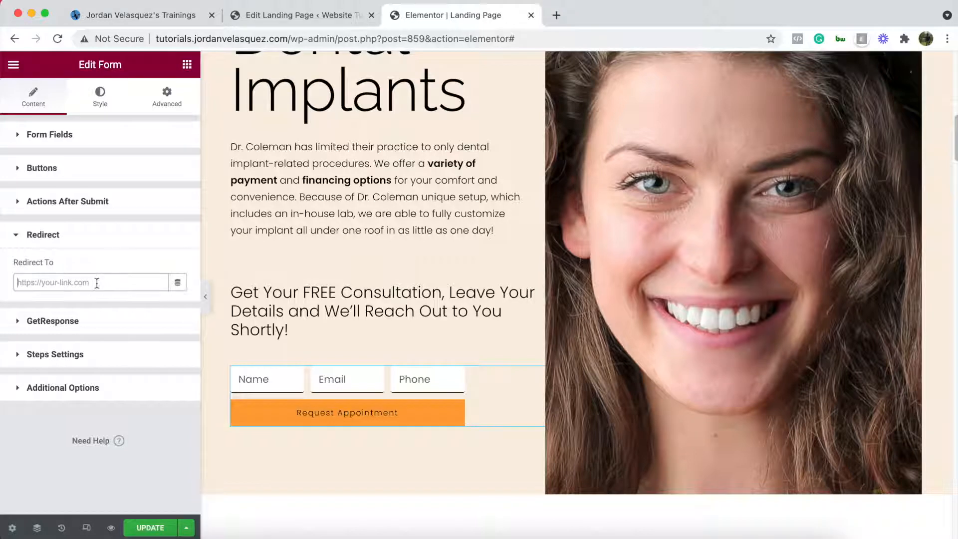
pyautogui.press('super+v')
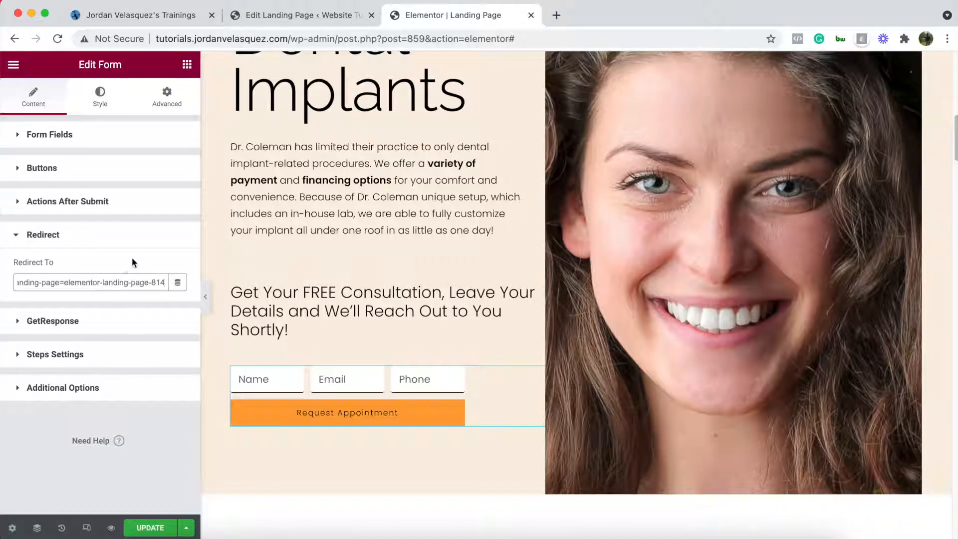
pyautogui.click(17, 321)
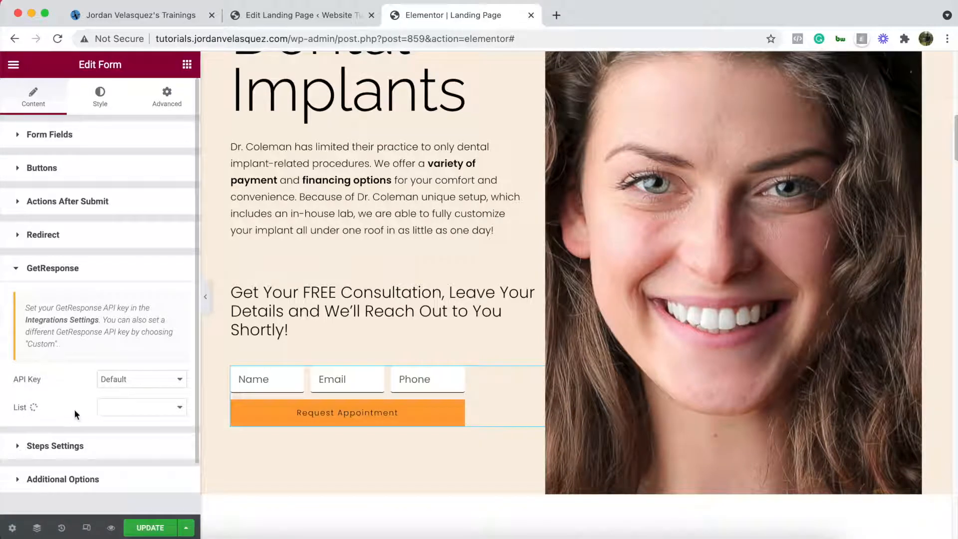
pyautogui.click(131, 384)
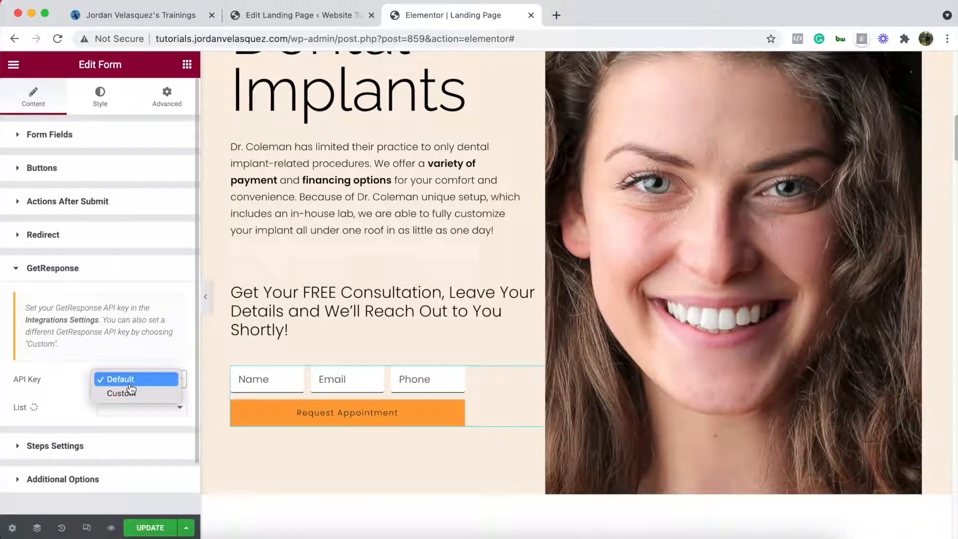
pyautogui.click(82, 400)
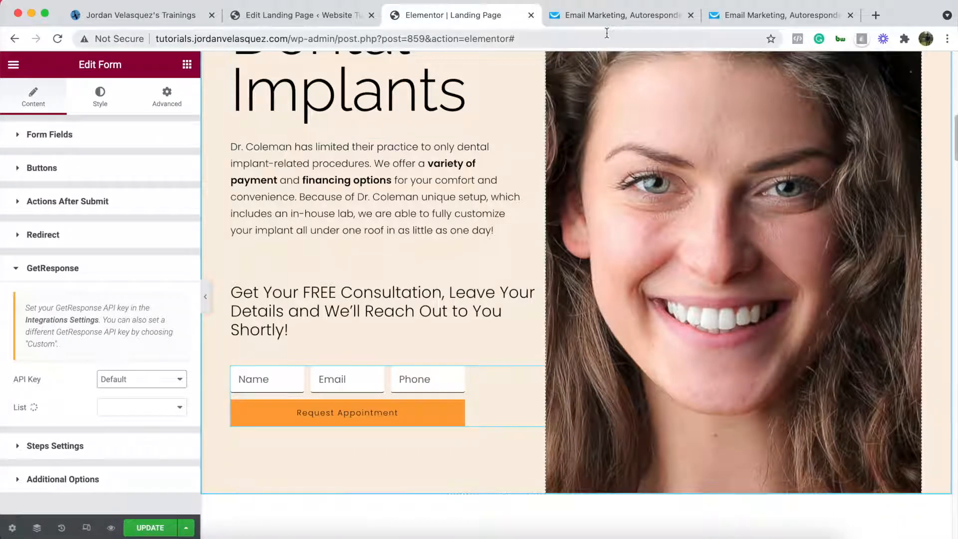
# - Open GetResponse's API keys list, dismiss the Generate API key dialog, and copy the second existing key
pyautogui.click(627, 15)
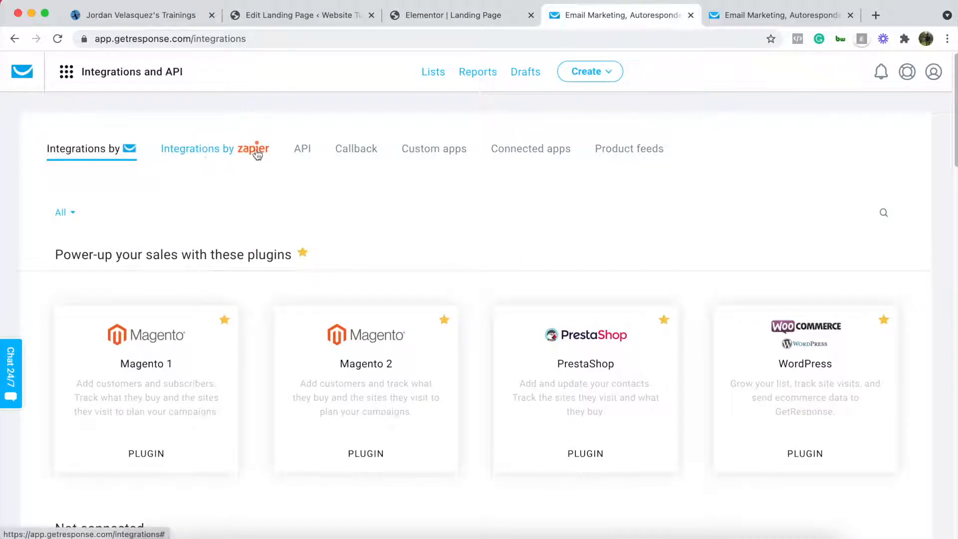
pyautogui.click(303, 150)
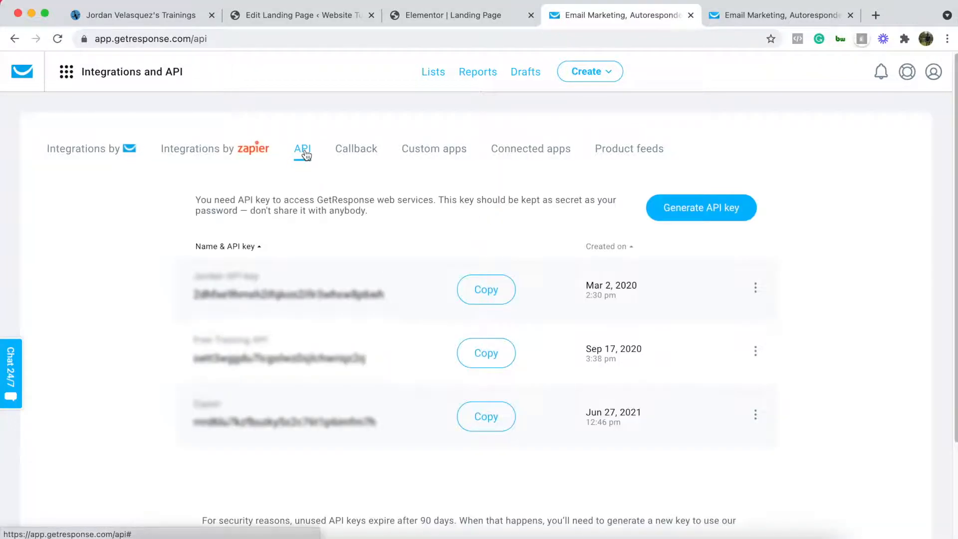
pyautogui.click(68, 73)
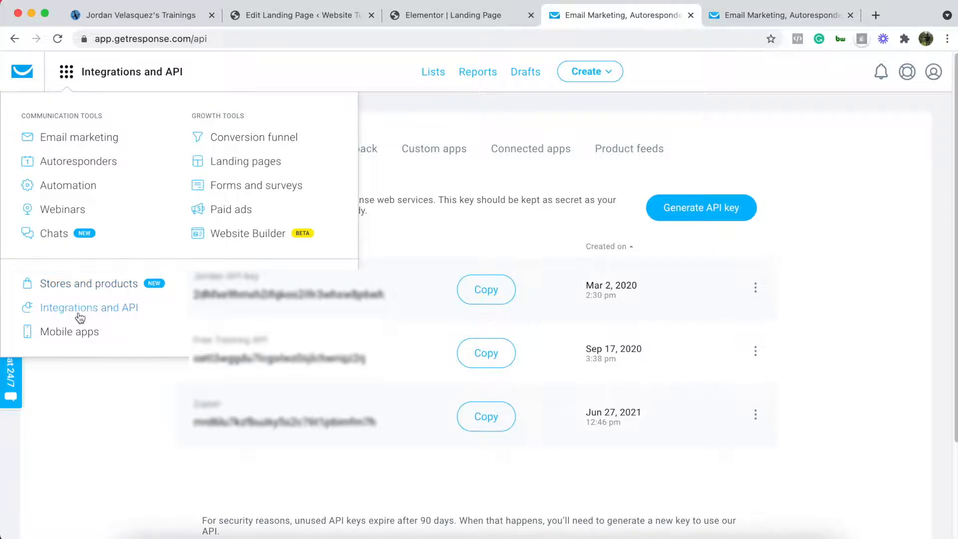
pyautogui.click(406, 127)
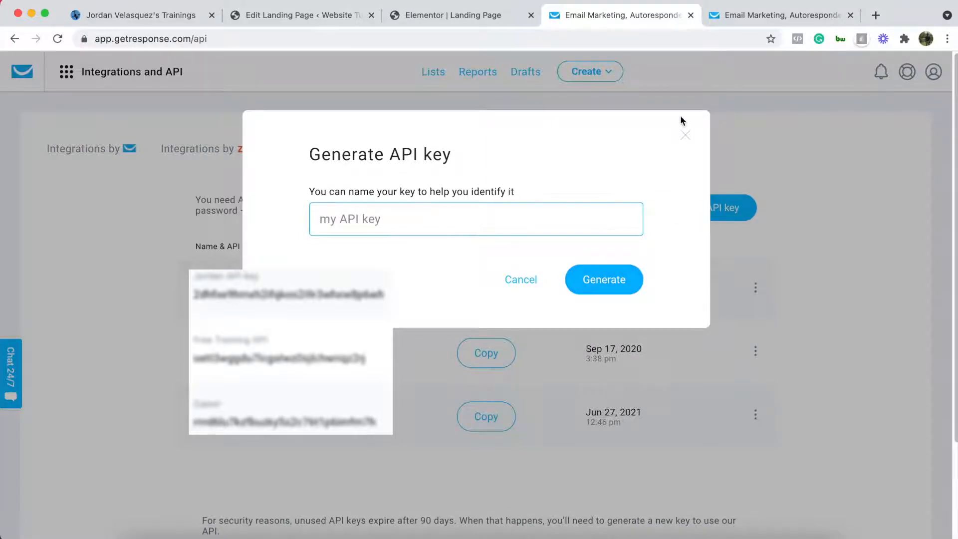
pyautogui.click(685, 135)
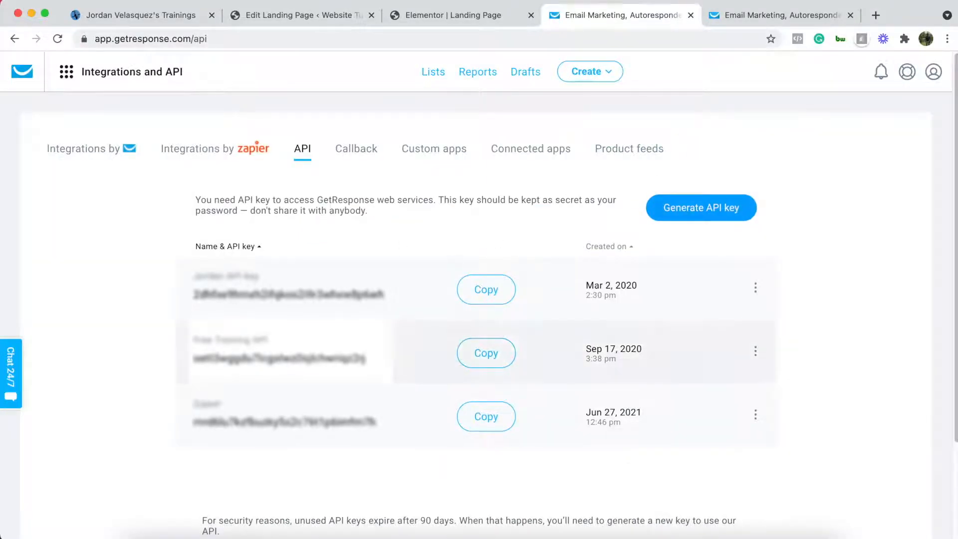
pyautogui.click(494, 352)
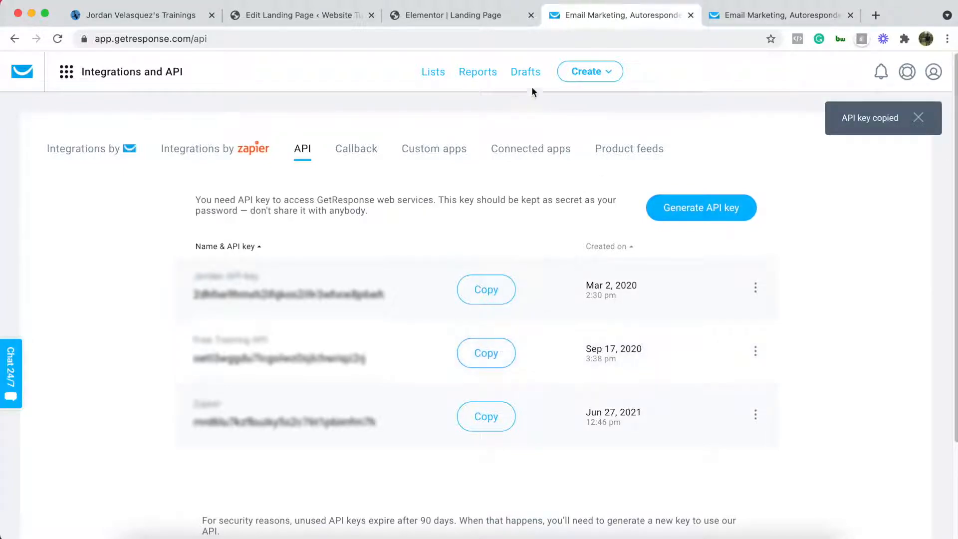
# - Switch the GetResponse API Key to Custom and paste the copied key
pyautogui.click(469, 15)
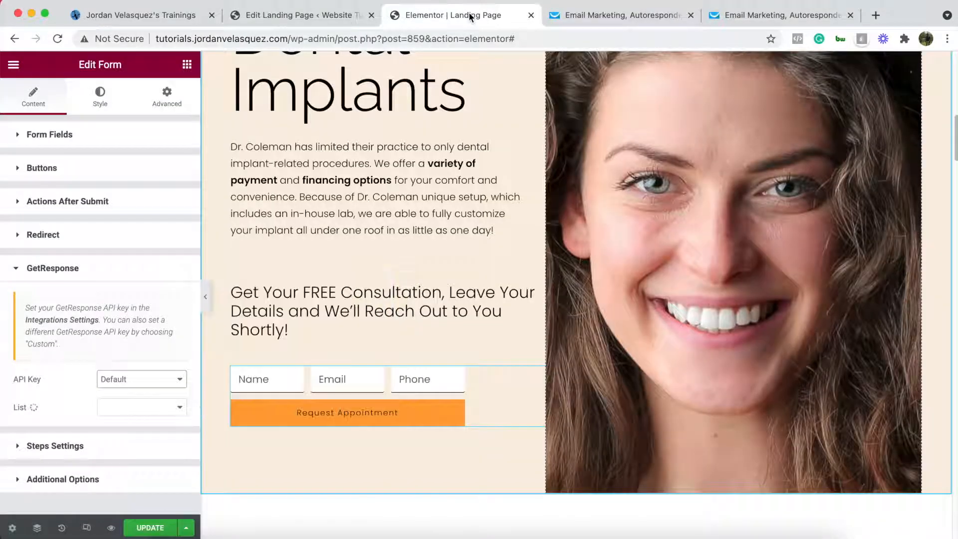
pyautogui.click(142, 383)
pyautogui.click(139, 394)
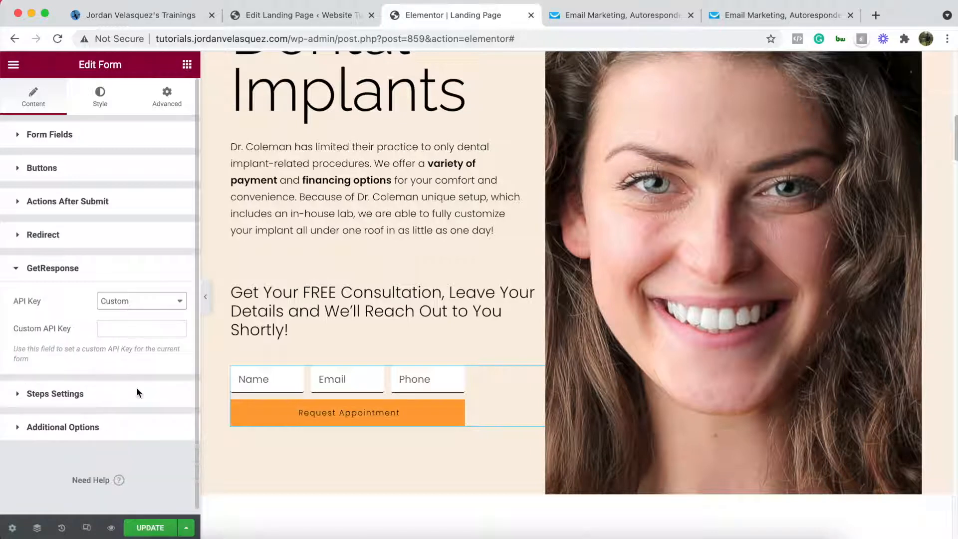
pyautogui.click(129, 332)
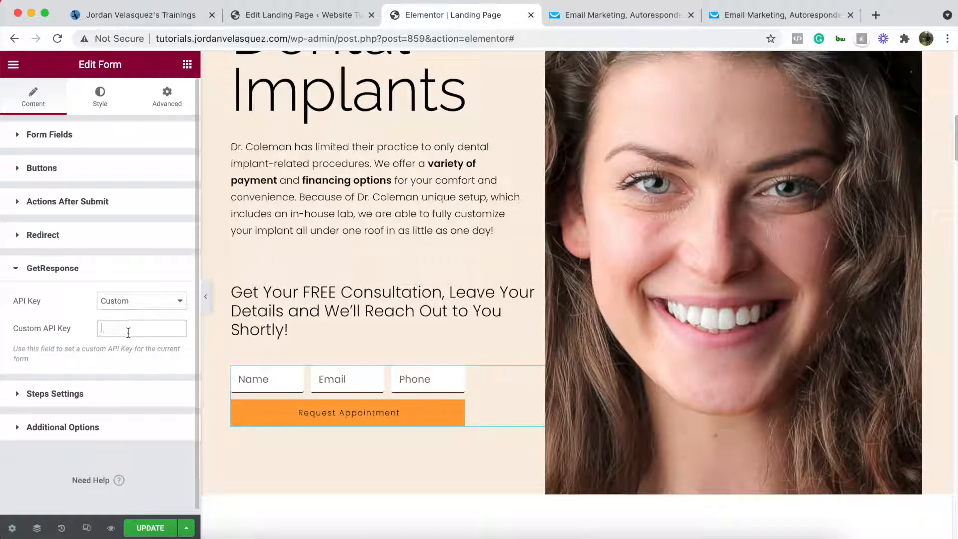
pyautogui.press('super+v')
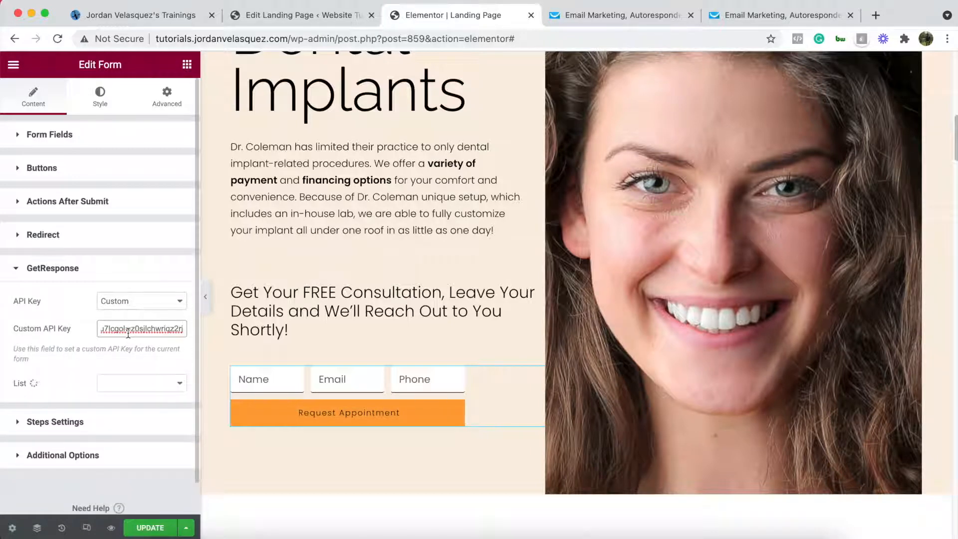
# - Choose the testlisttutorials list and set Day Of Cycle to 0
pyautogui.click(162, 387)
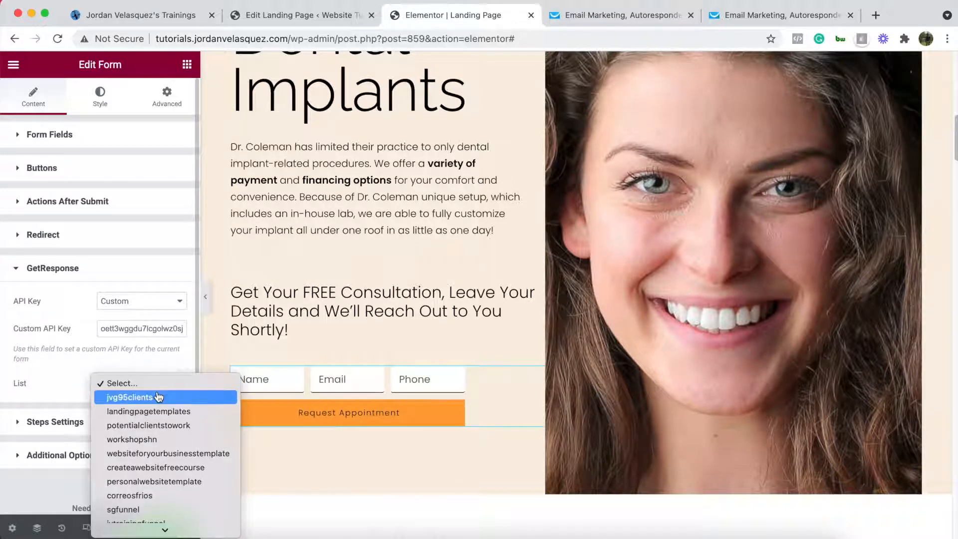
pyautogui.scroll(-1, 128, 456)
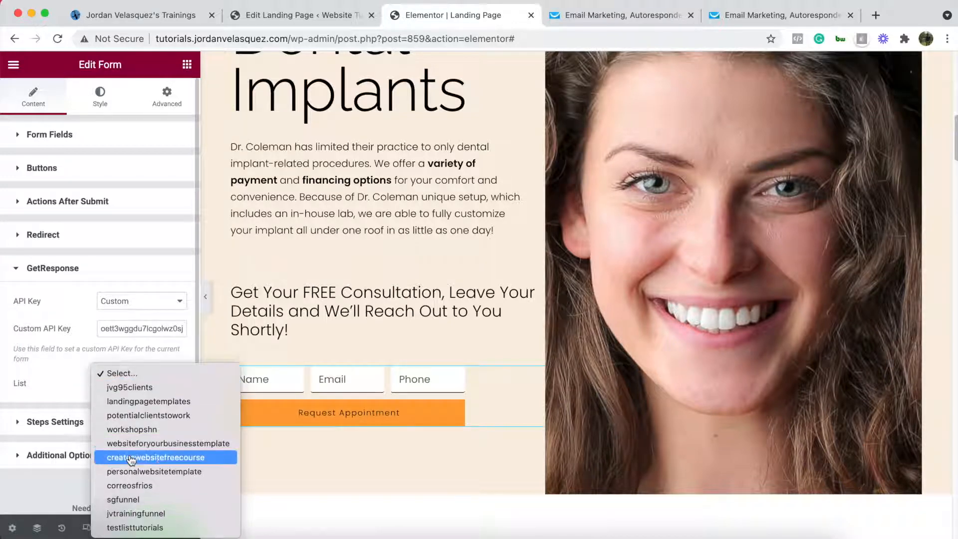
pyautogui.click(129, 522)
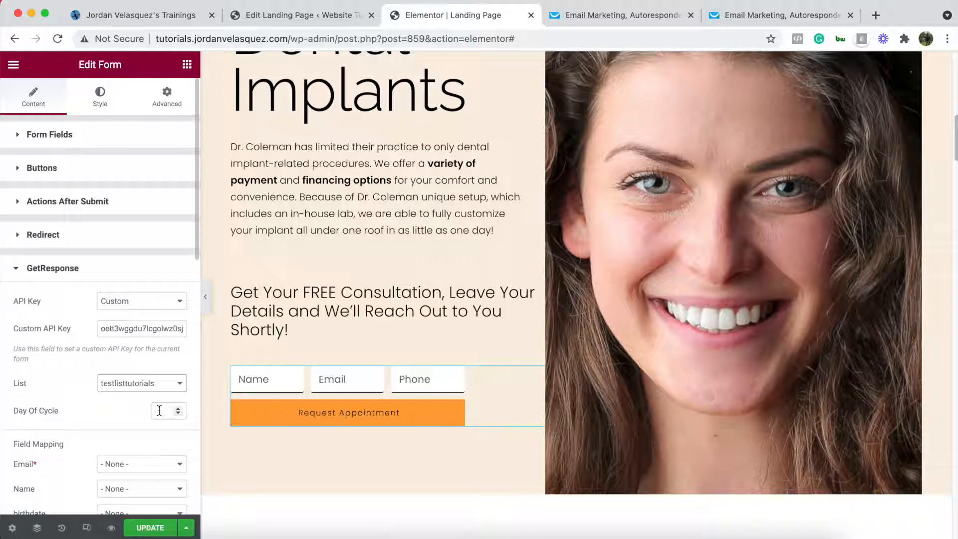
pyautogui.click(159, 410)
pyautogui.write('0')
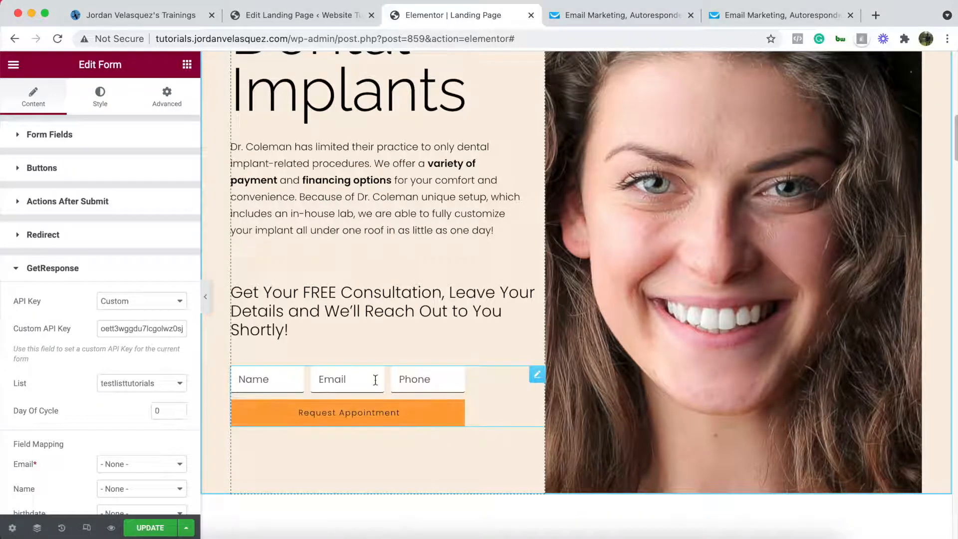
# - Map GetResponse Email, Name and phone to the form's Email, Name and Phone fields
pyautogui.scroll(-1, 148, 403)
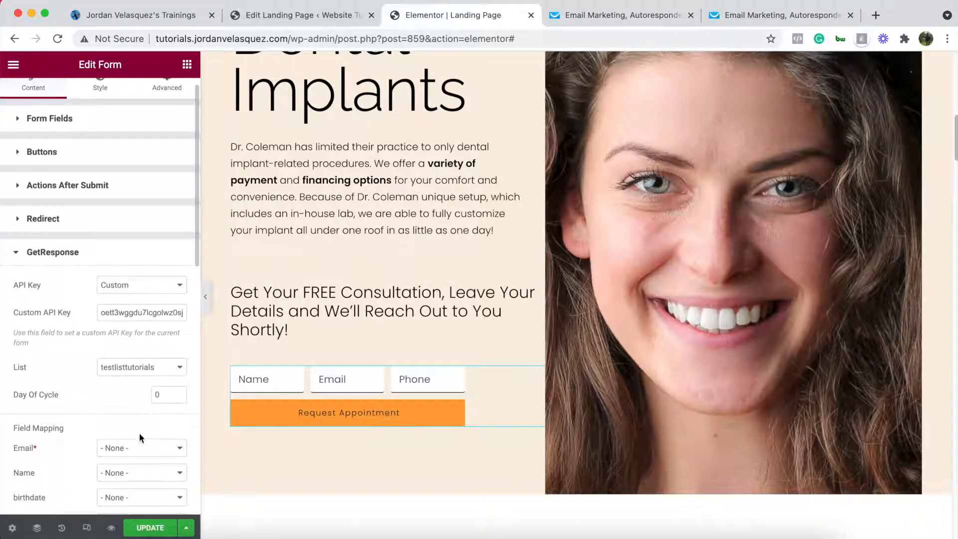
pyautogui.click(134, 448)
pyautogui.click(120, 462)
pyautogui.scroll(-1, 64, 451)
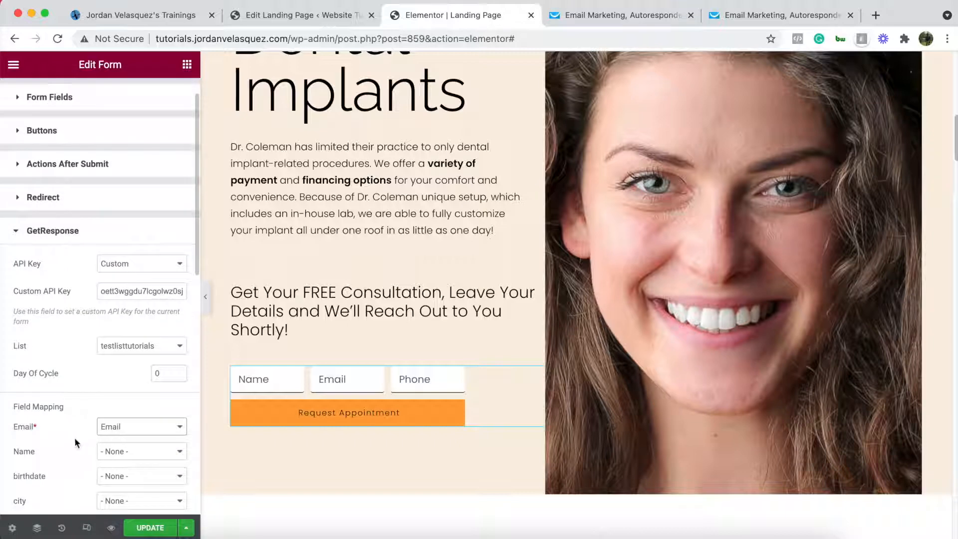
pyautogui.click(129, 452)
pyautogui.click(117, 462)
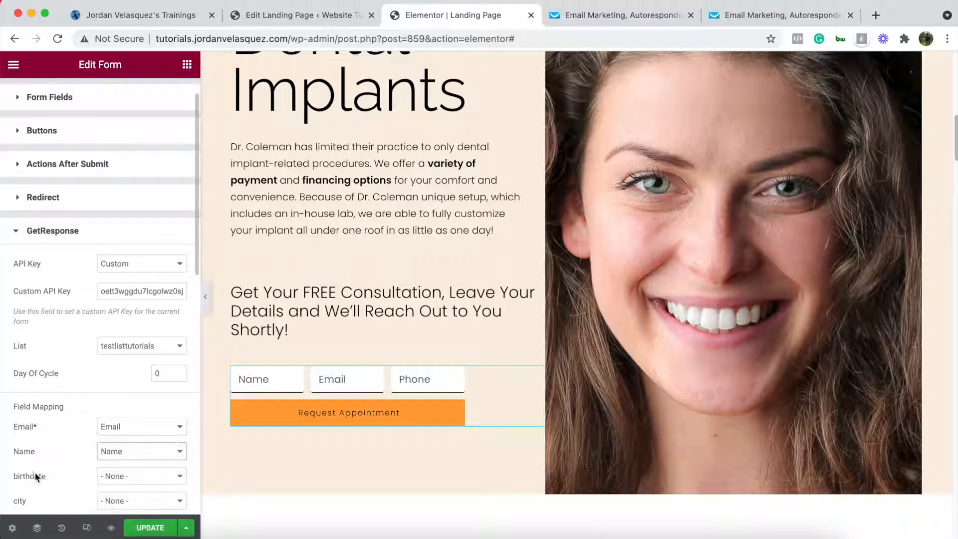
pyautogui.scroll(-1, 50, 467)
pyautogui.scroll(-8, 50, 465)
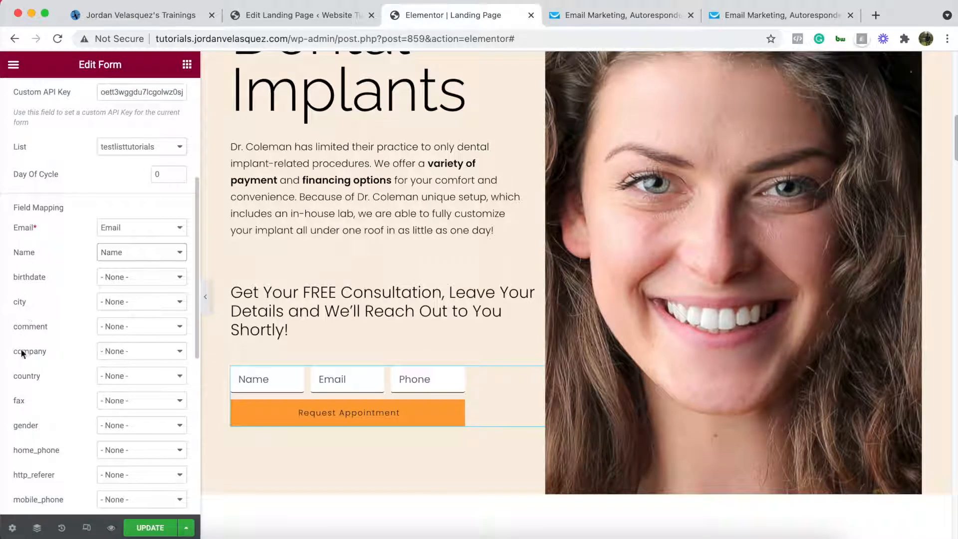
pyautogui.scroll(-12, 32, 382)
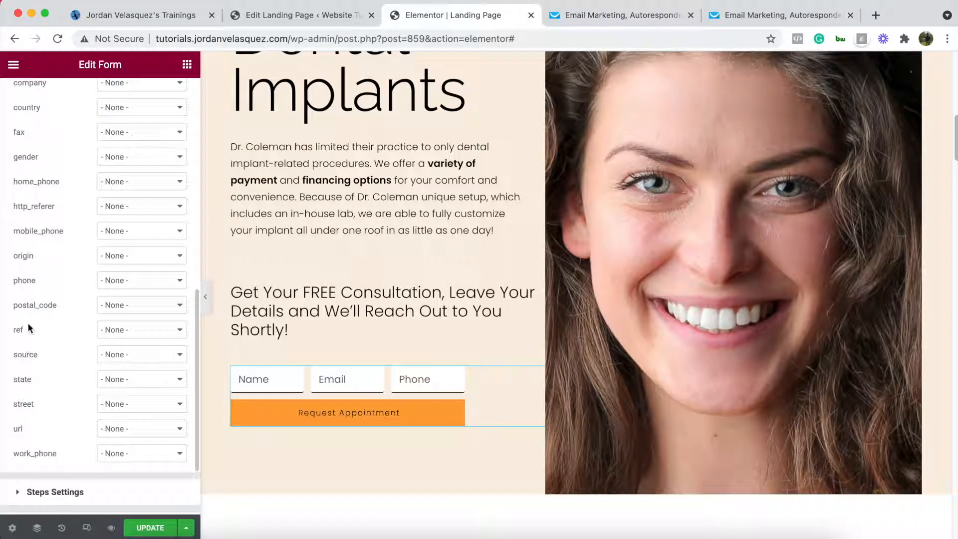
pyautogui.click(119, 281)
pyautogui.click(125, 320)
# - Update the page to save the new form settings
pyautogui.scroll(15, 64, 326)
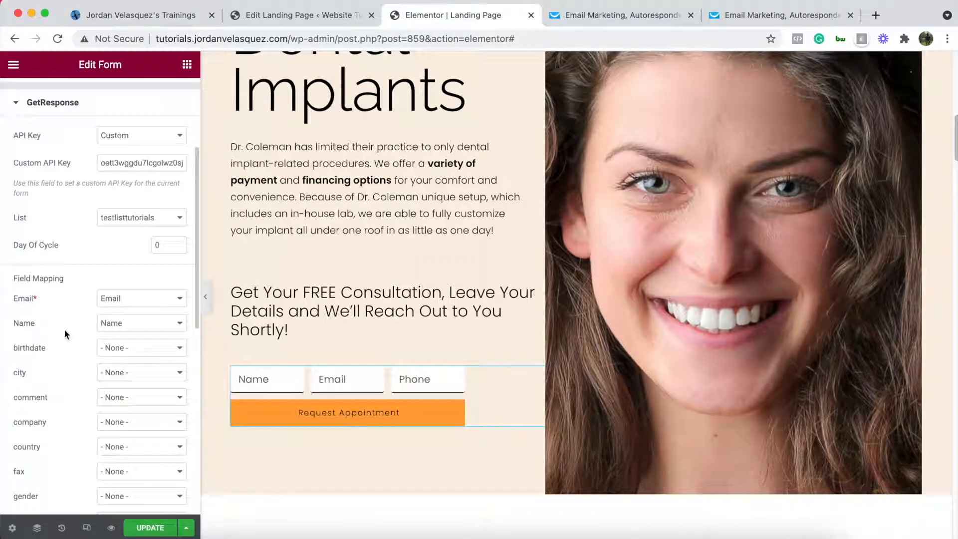
pyautogui.scroll(6, 64, 328)
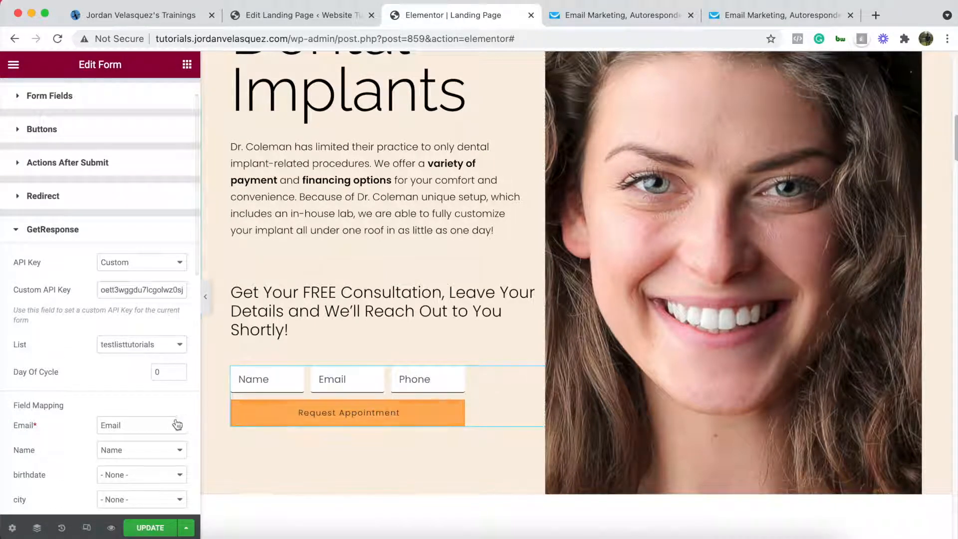
pyautogui.scroll(-10, 94, 388)
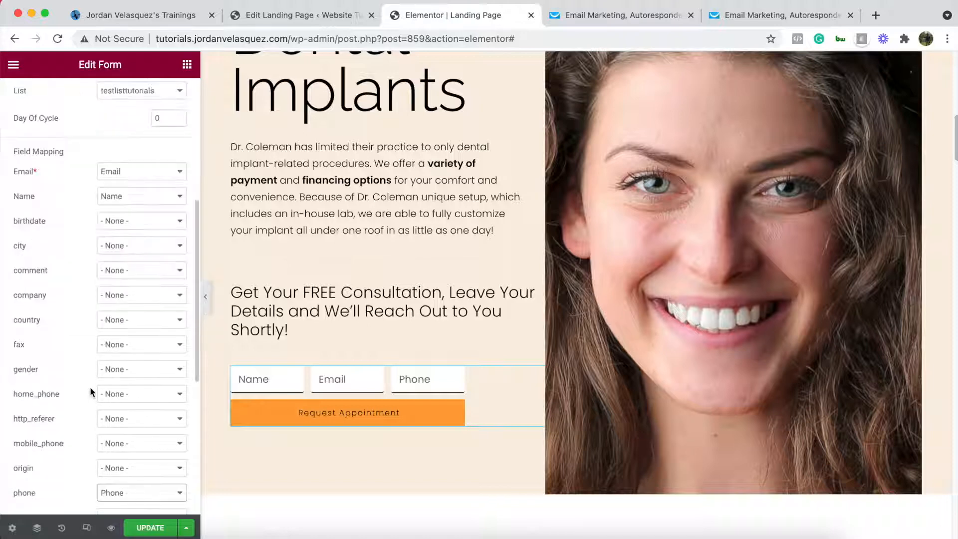
pyautogui.scroll(-10, 90, 387)
pyautogui.click(157, 531)
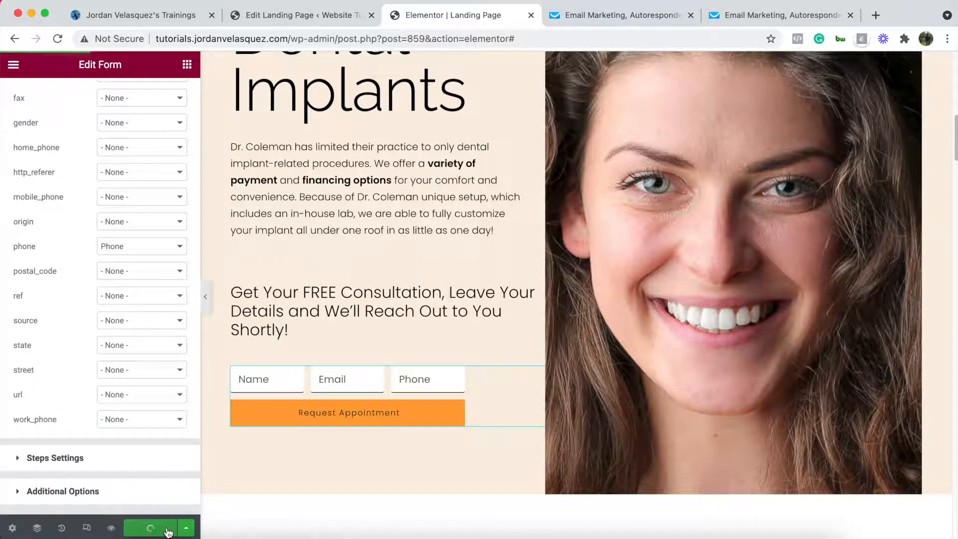
# - Delete the older duplicate top section and update the page again
pyautogui.scroll(20, 82, 432)
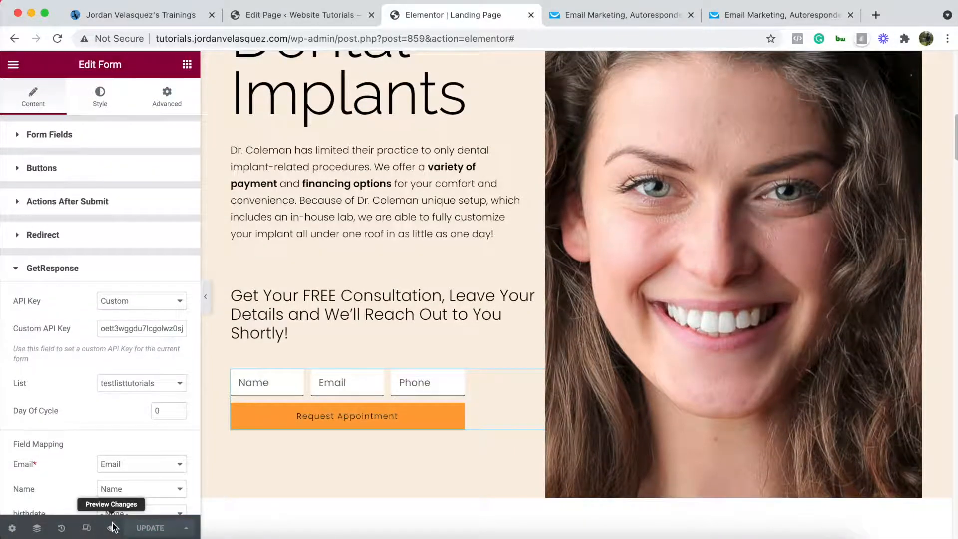
pyautogui.scroll(12, 511, 343)
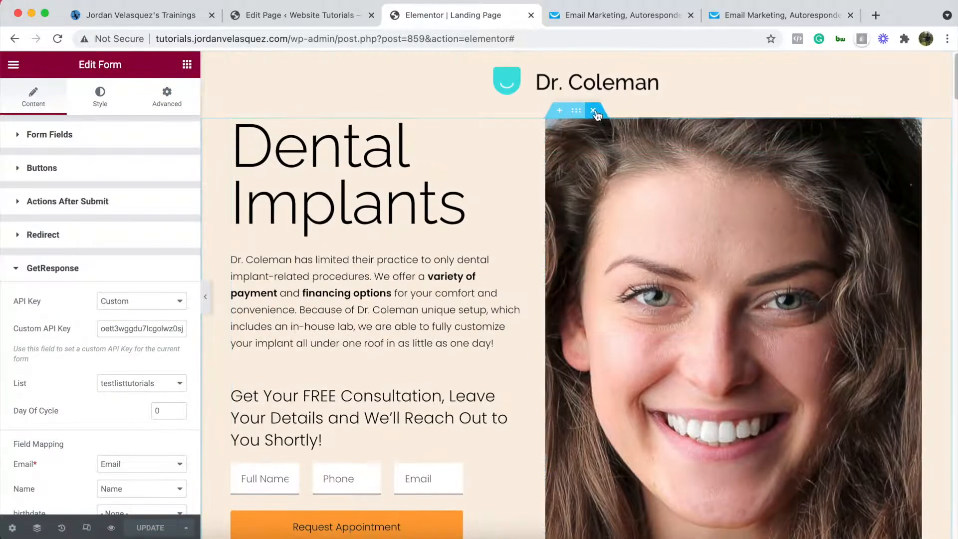
pyautogui.click(595, 113)
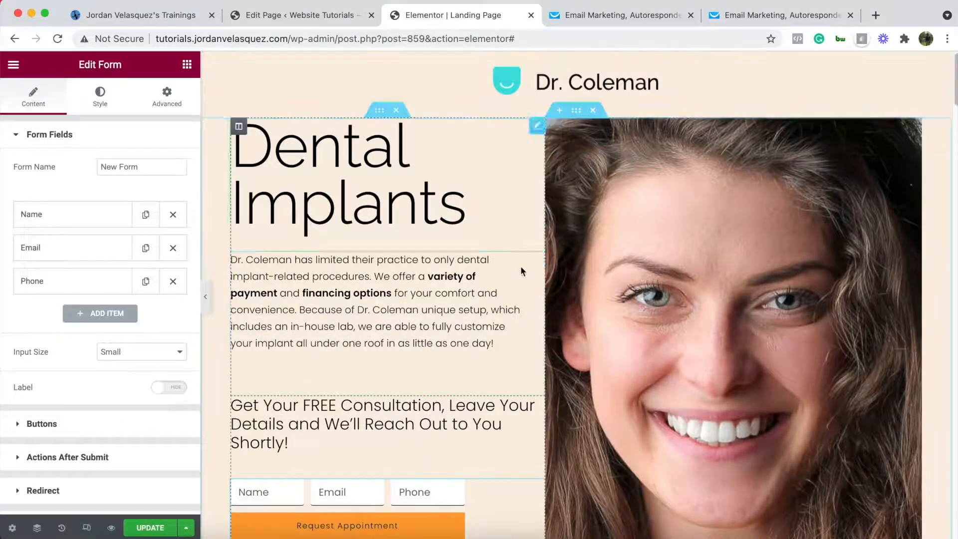
pyautogui.scroll(-8, 520, 271)
pyautogui.click(150, 528)
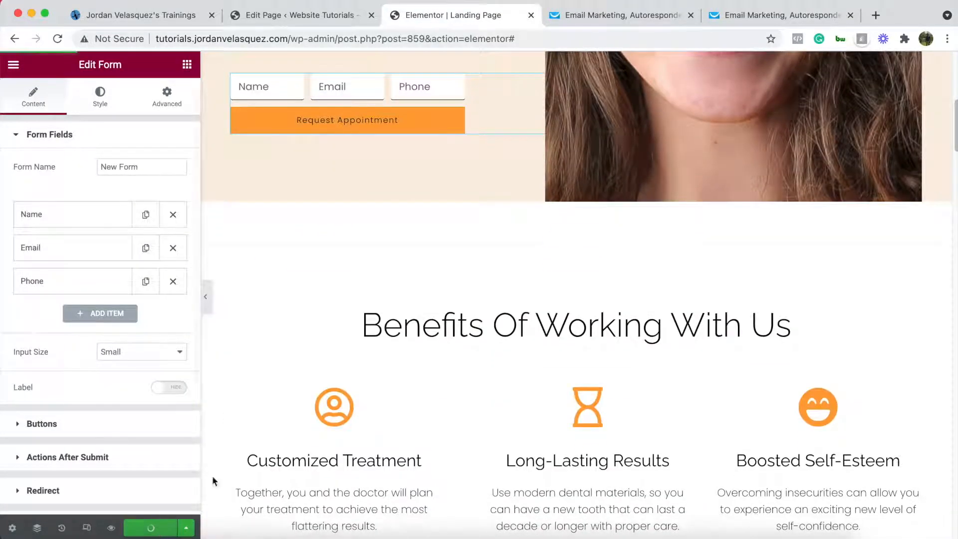
pyautogui.scroll(3, 472, 328)
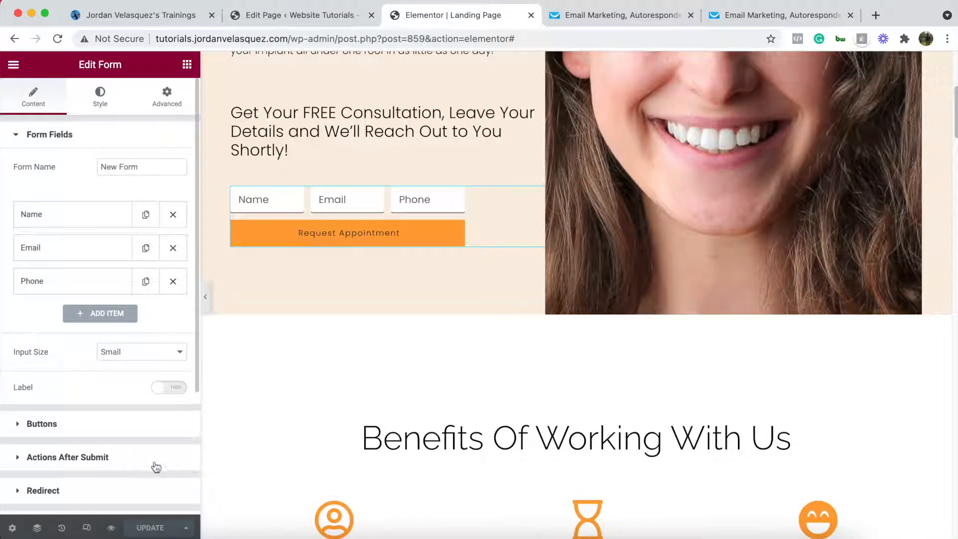
# - Load the landing page URL in Safari
pyautogui.click(246, 538)
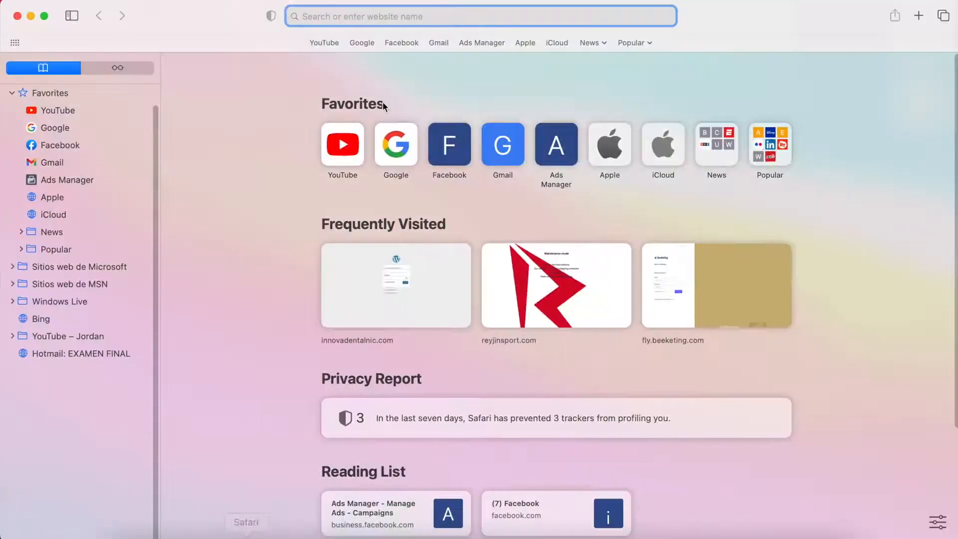
pyautogui.press('super+v')
pyautogui.press('Return')
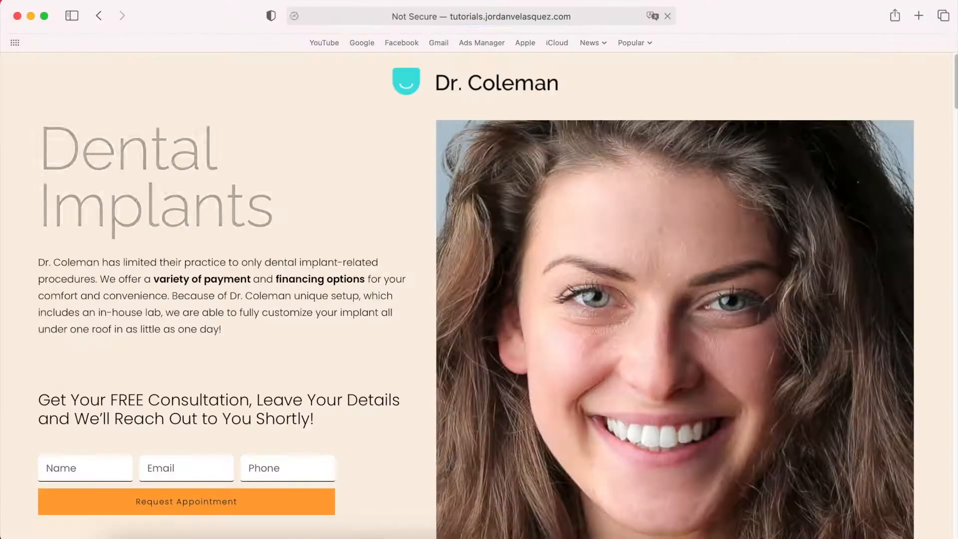
# - Fill the form with a test name, e-mail address and phone number, and submit Request Appointment
pyautogui.click(99, 468)
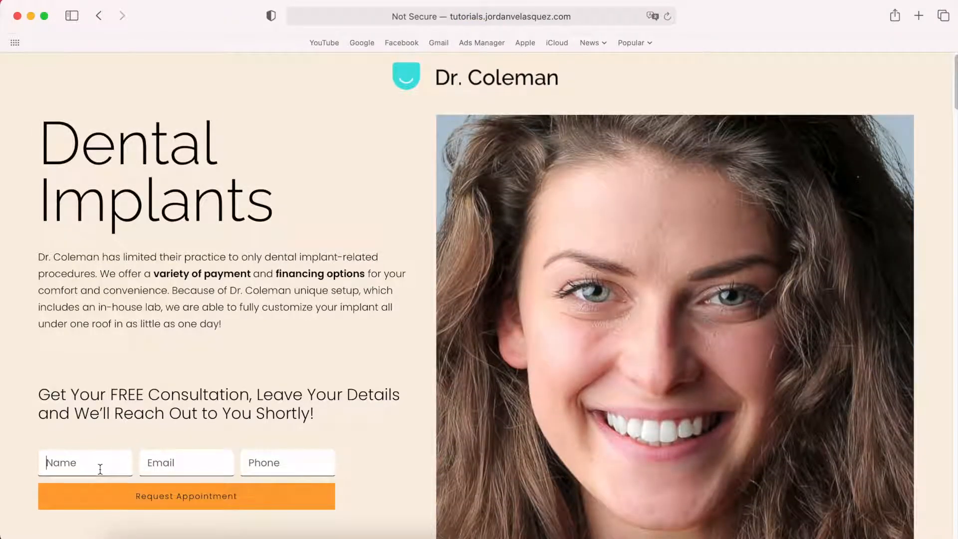
pyautogui.write('Jordan')
pyautogui.click(160, 462)
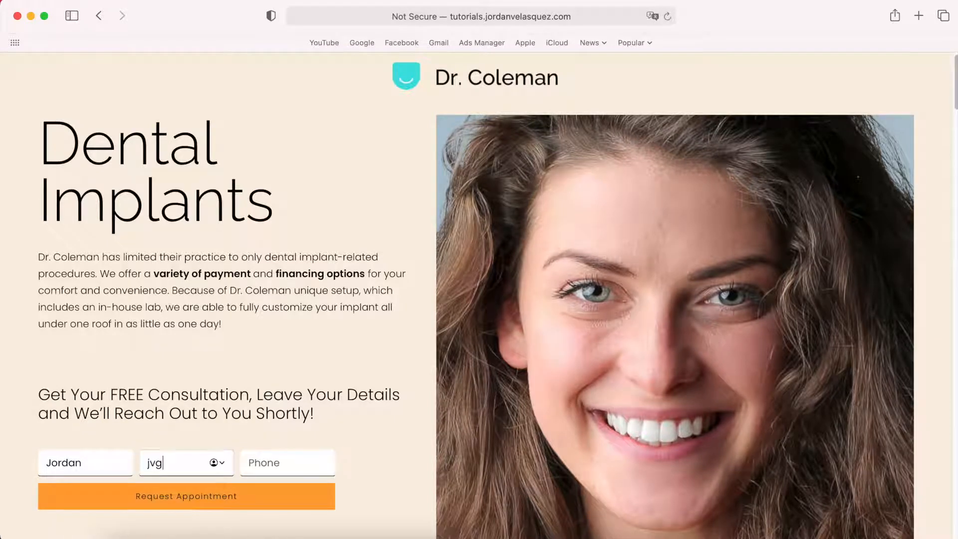
pyautogui.click(276, 467)
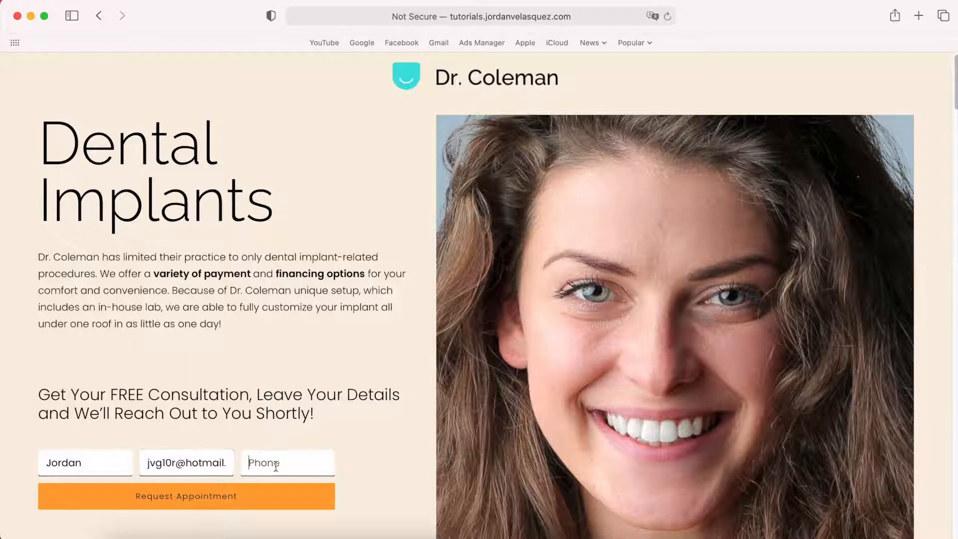
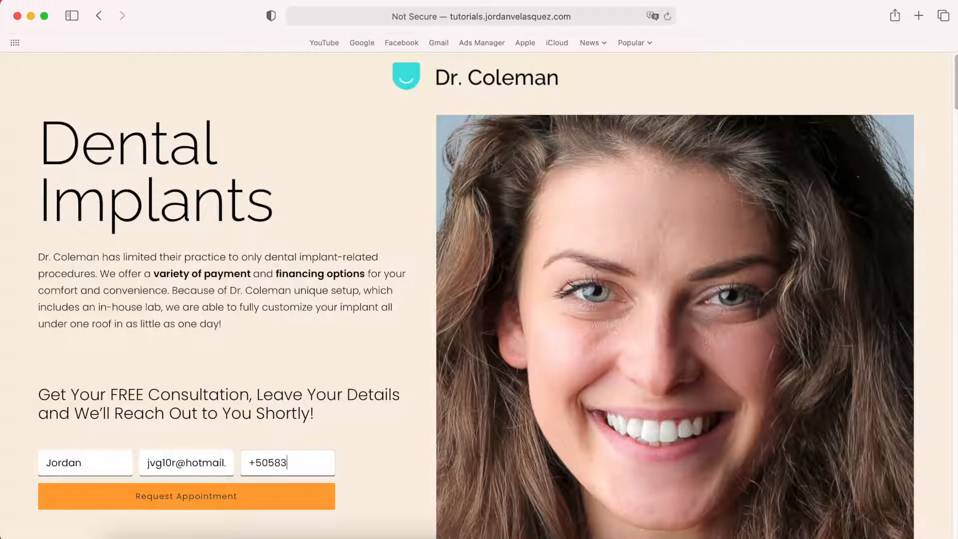
pyautogui.click(183, 501)
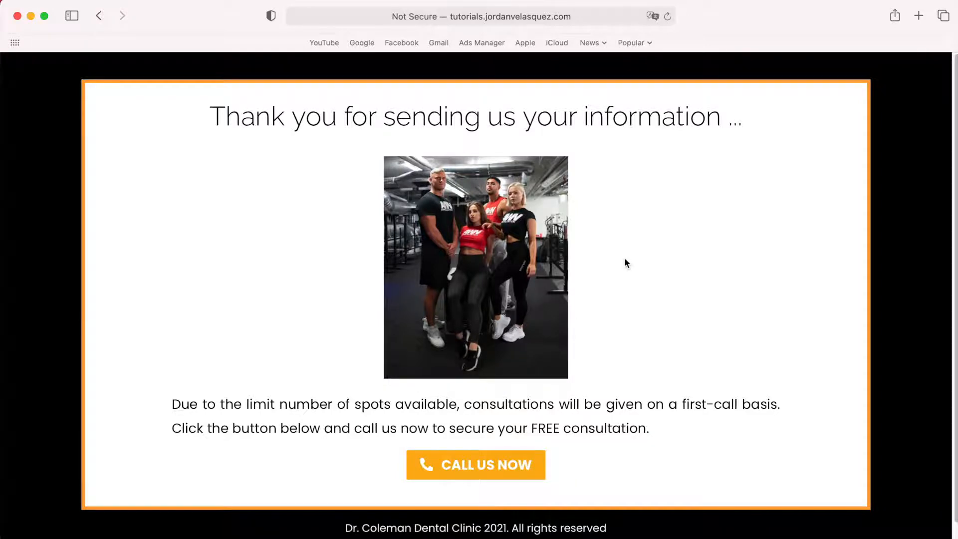
pyautogui.hotkey('ctrl', 'Left')
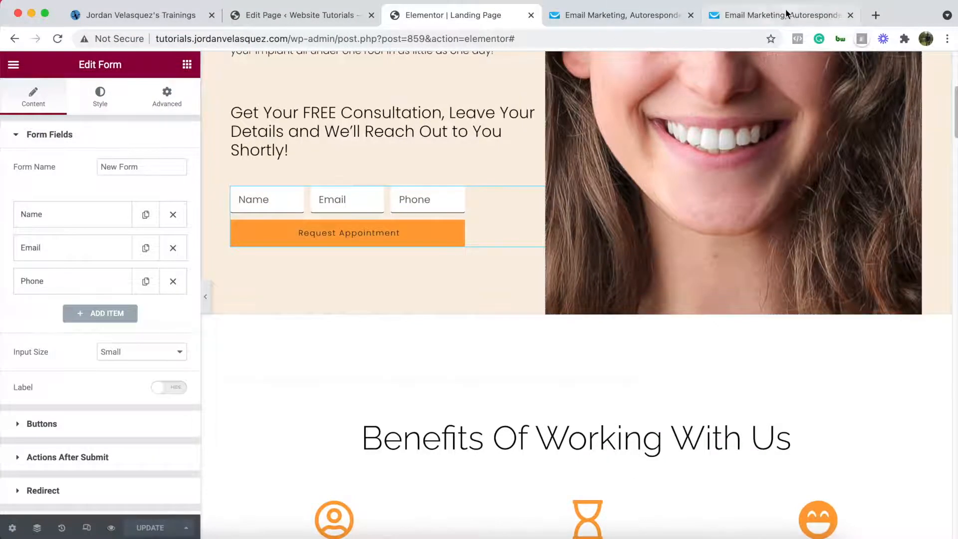
pyautogui.click(786, 14)
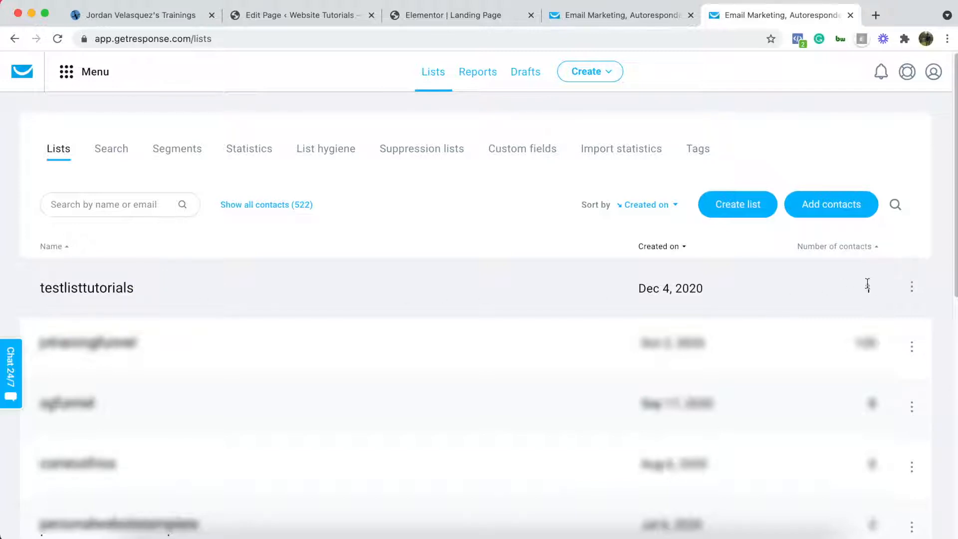
pyautogui.click(90, 285)
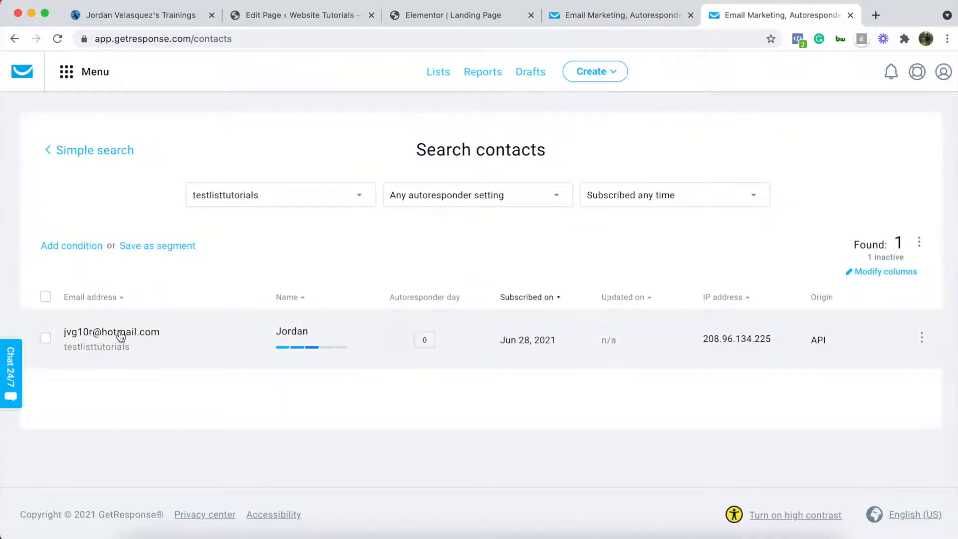
pyautogui.click(170, 334)
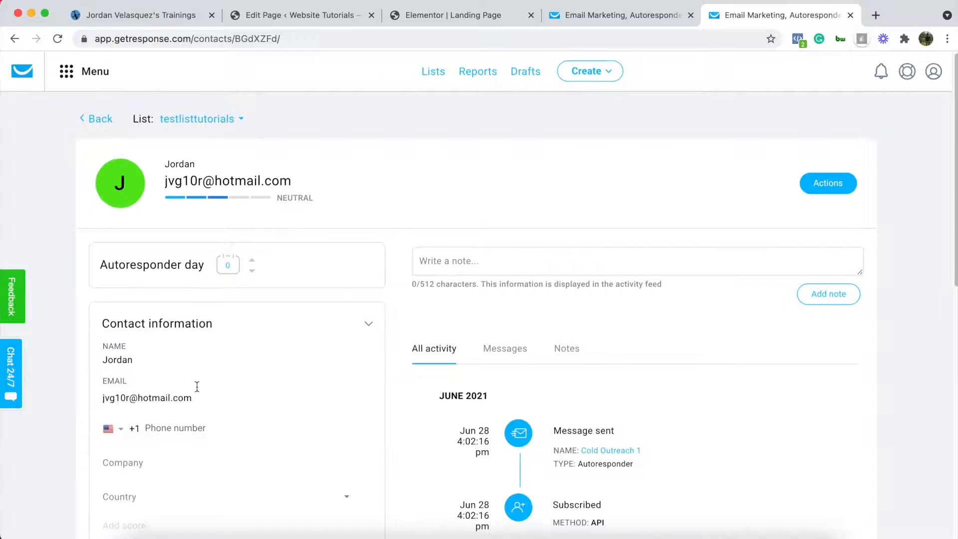
pyautogui.scroll(-7, 203, 384)
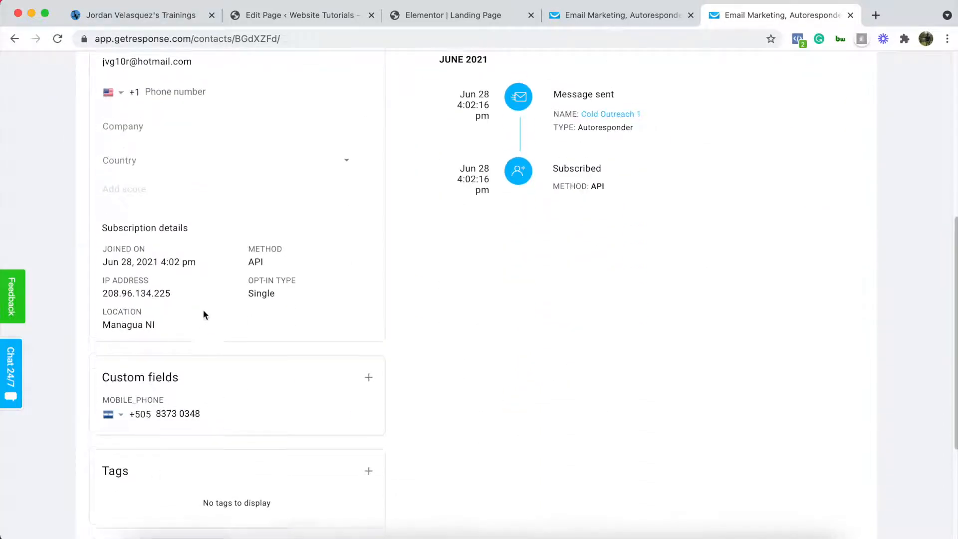
pyautogui.scroll(1, 202, 312)
pyautogui.scroll(4, 185, 313)
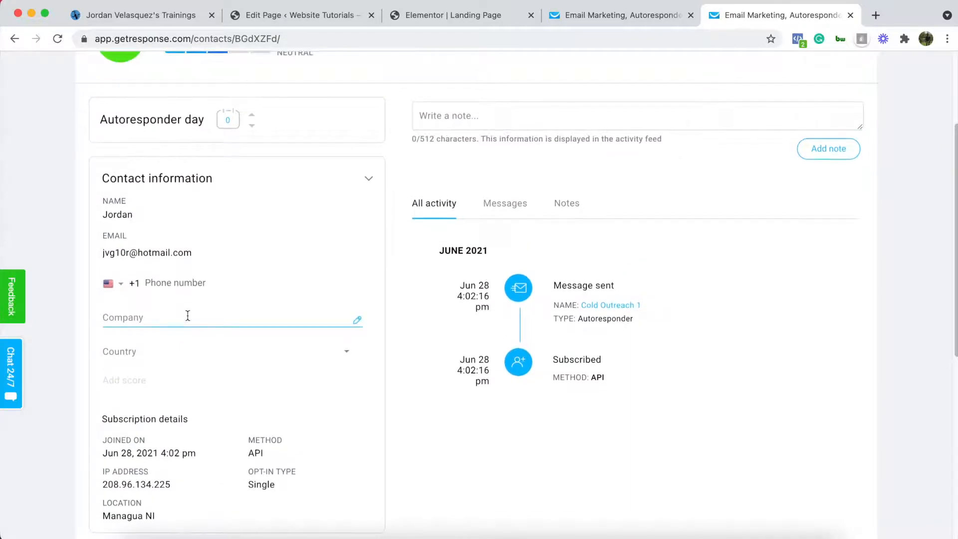
pyautogui.scroll(2, 189, 315)
pyautogui.scroll(1, 191, 315)
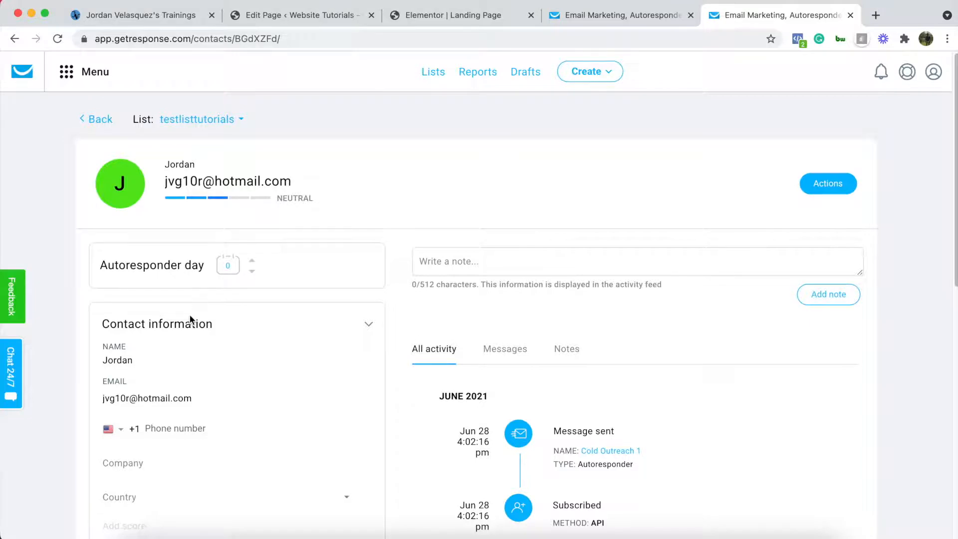
pyautogui.hotkey('ctrl', 'Right')
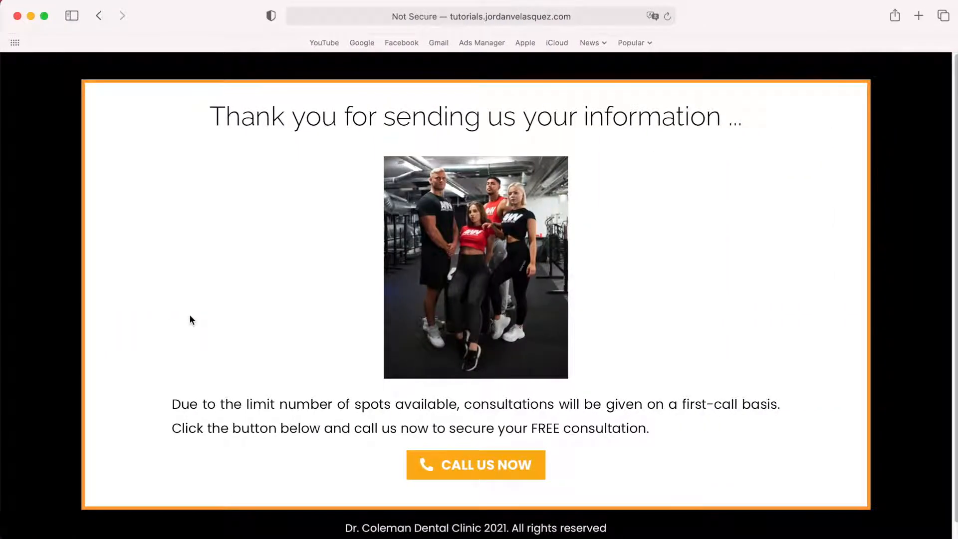